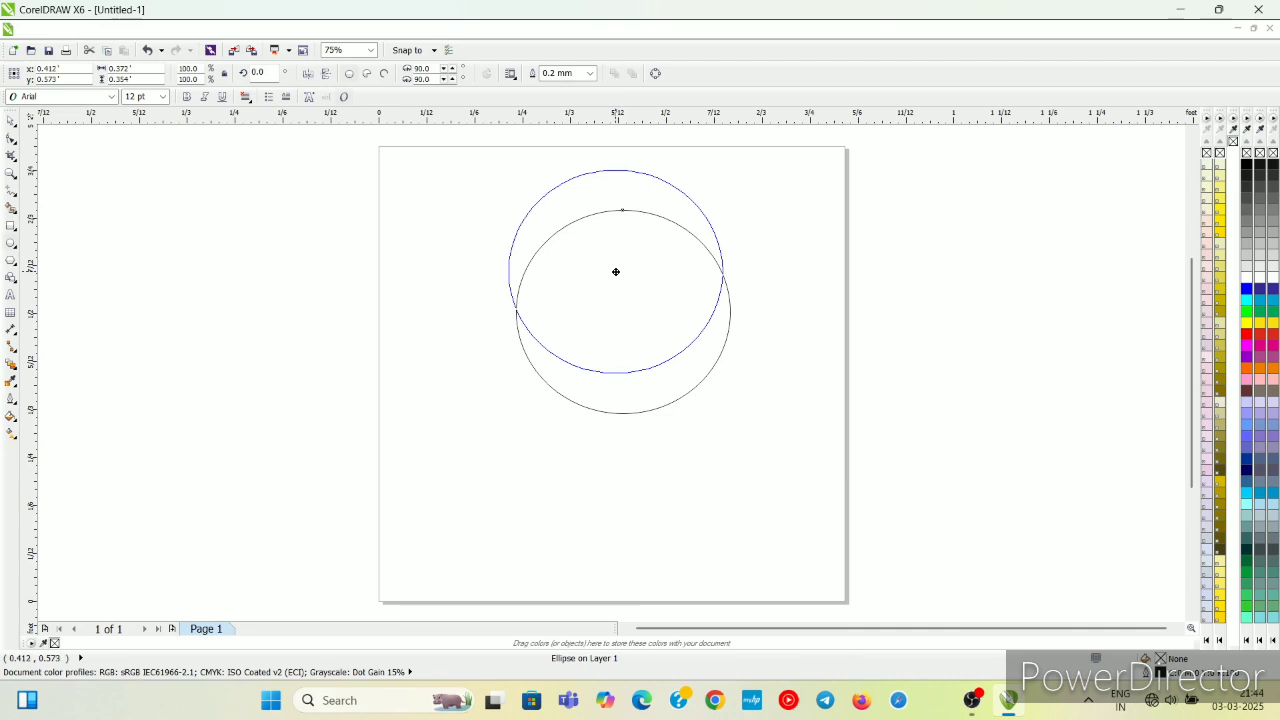
- Enlarge the circle to about 0.417 by 0.396 ft and place it centred near the top of the page
left_click_drag(615, 272, 615, 263)
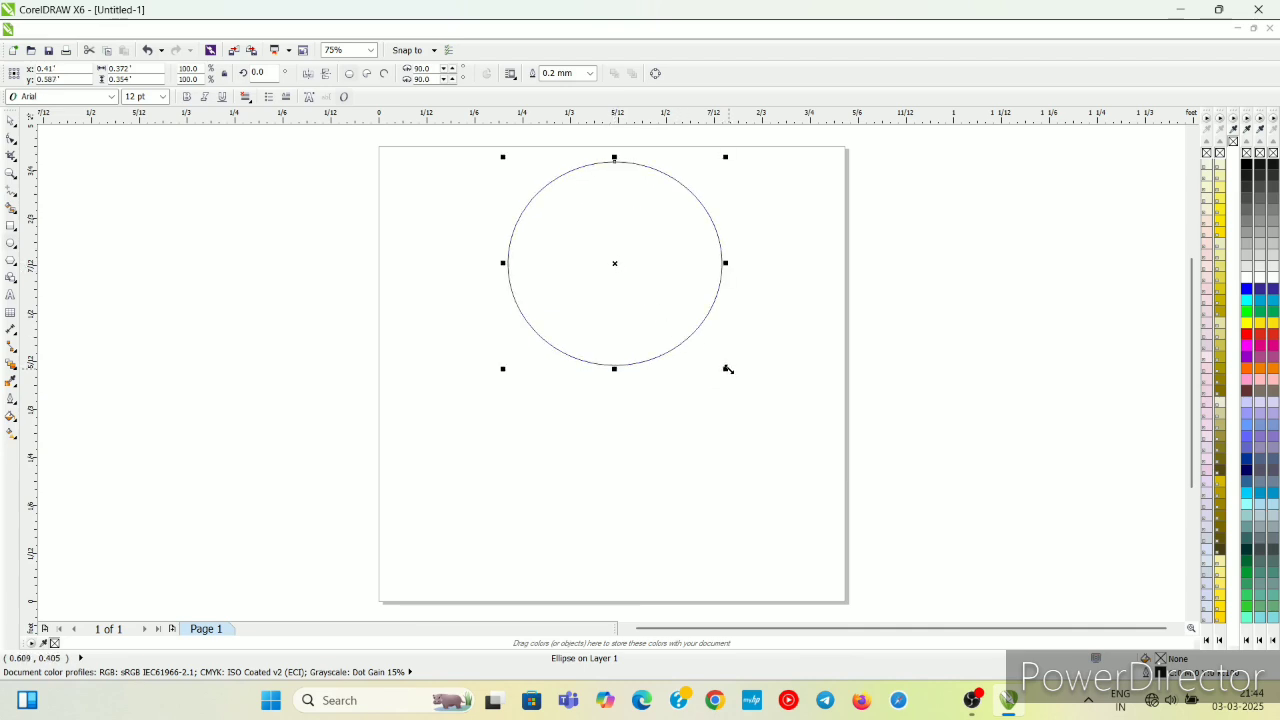
left_click_drag(727, 369, 746, 396)
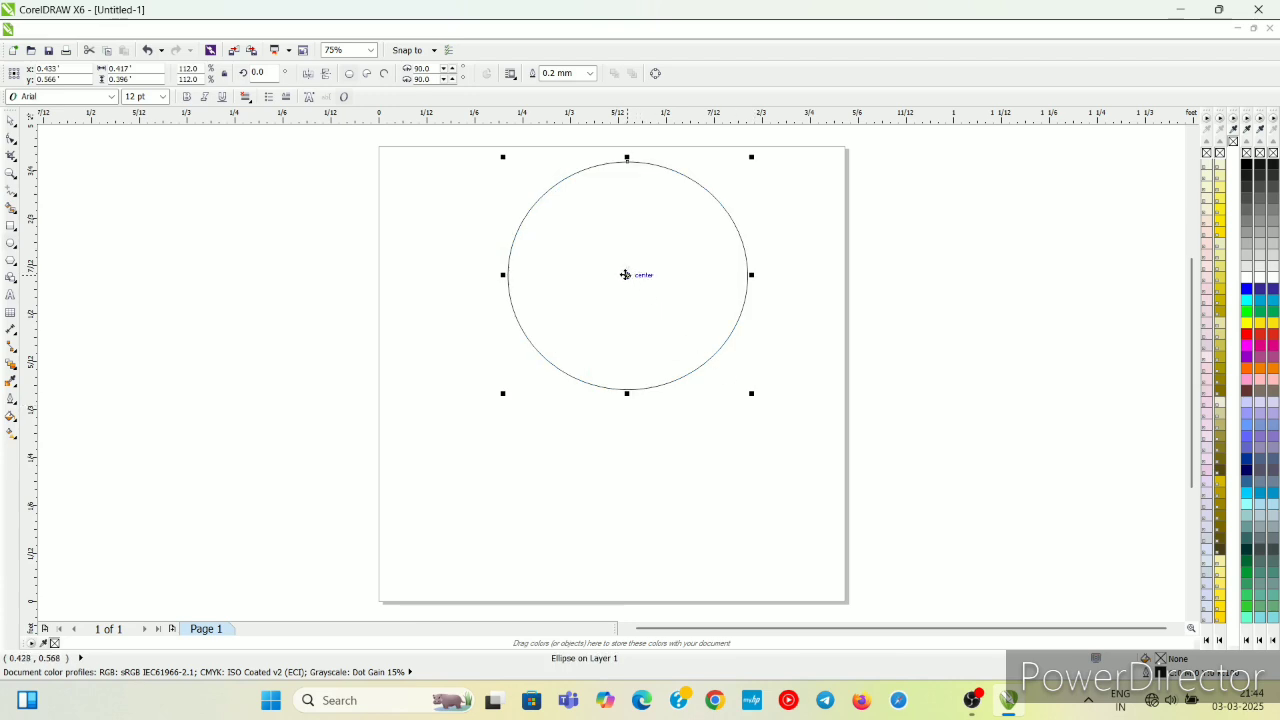
left_click_drag(625, 274, 616, 272)
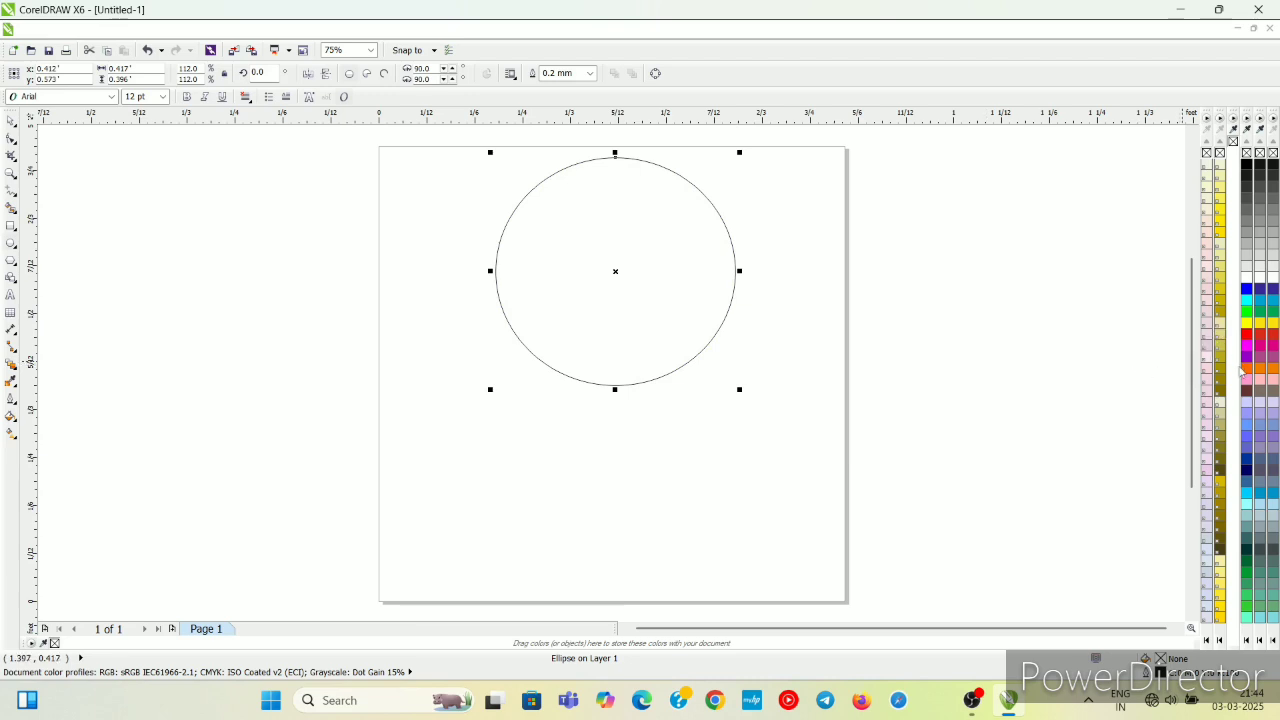
- Fill the circle with light blue (R102 G153 B255) and remove its outline
left_click(1247, 428)
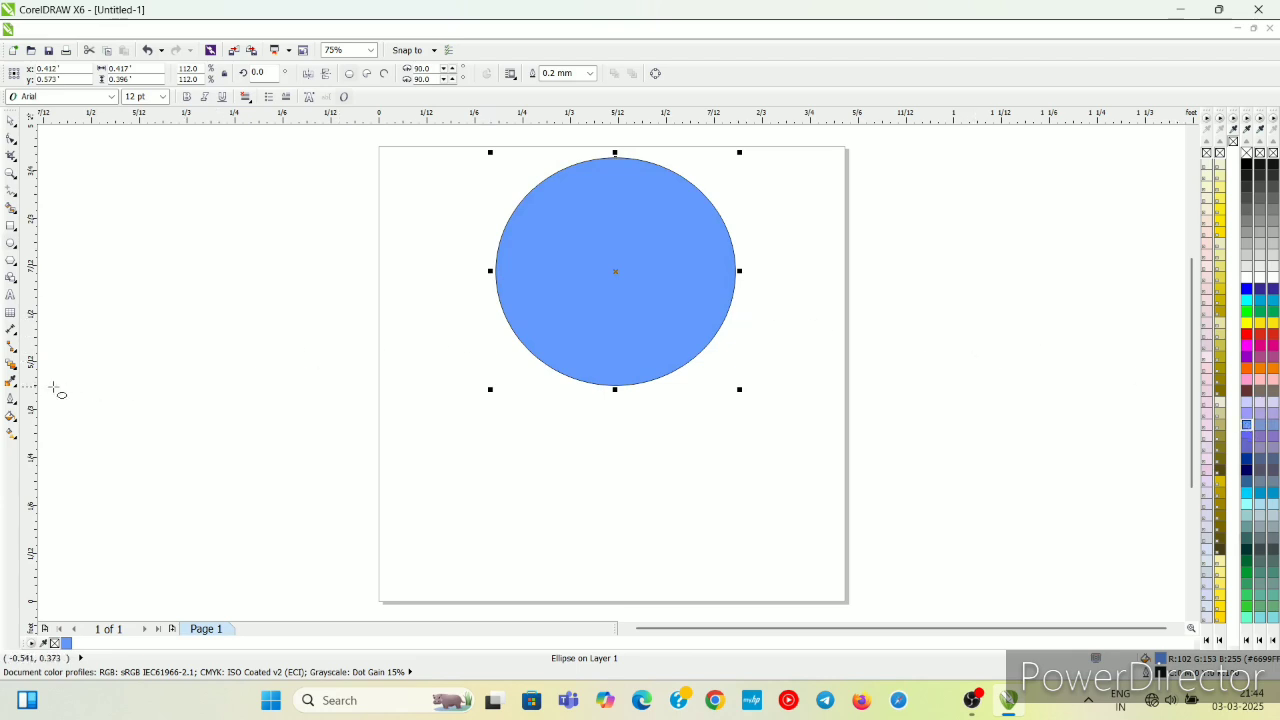
left_click(11, 399)
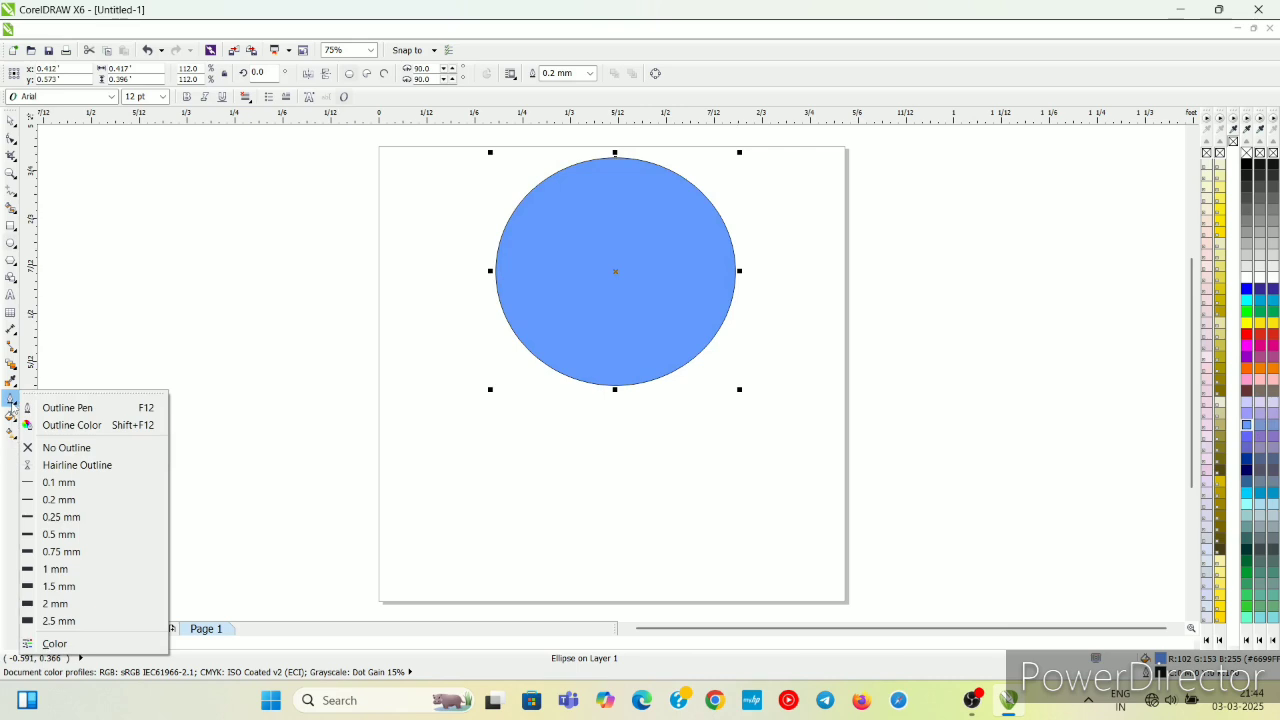
left_click(62, 450)
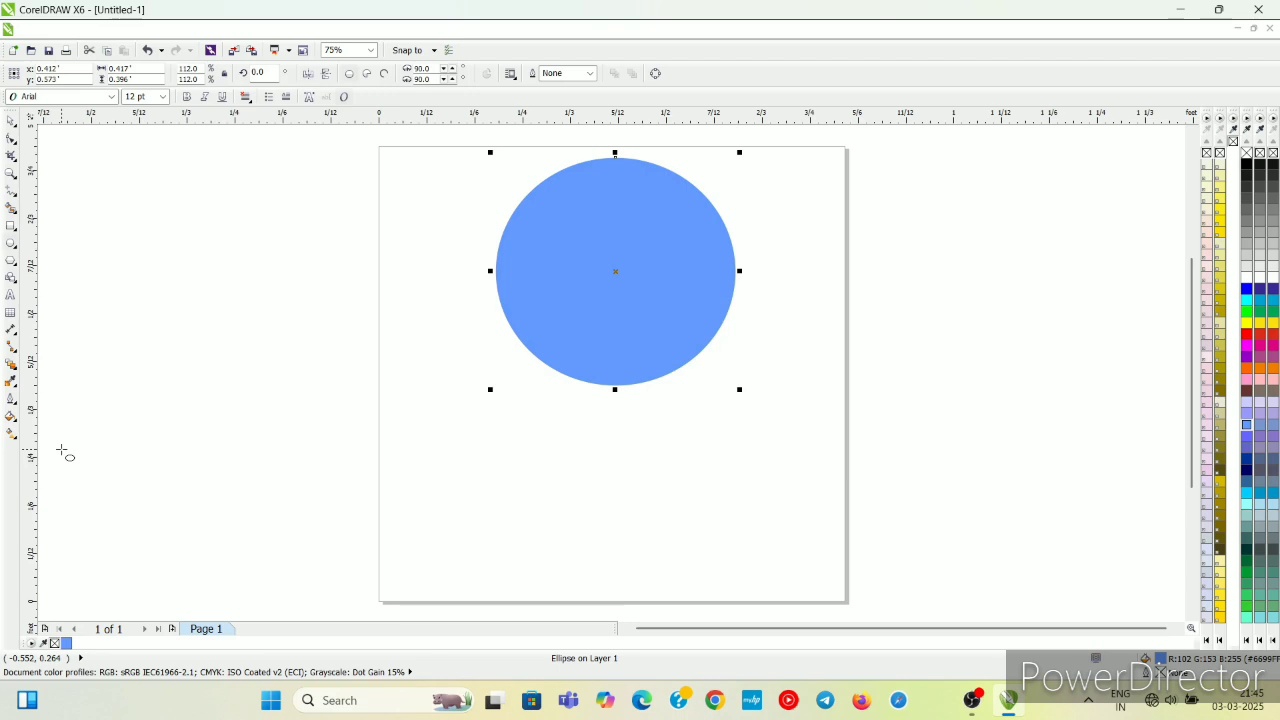
left_click_drag(61, 449, 2, 395)
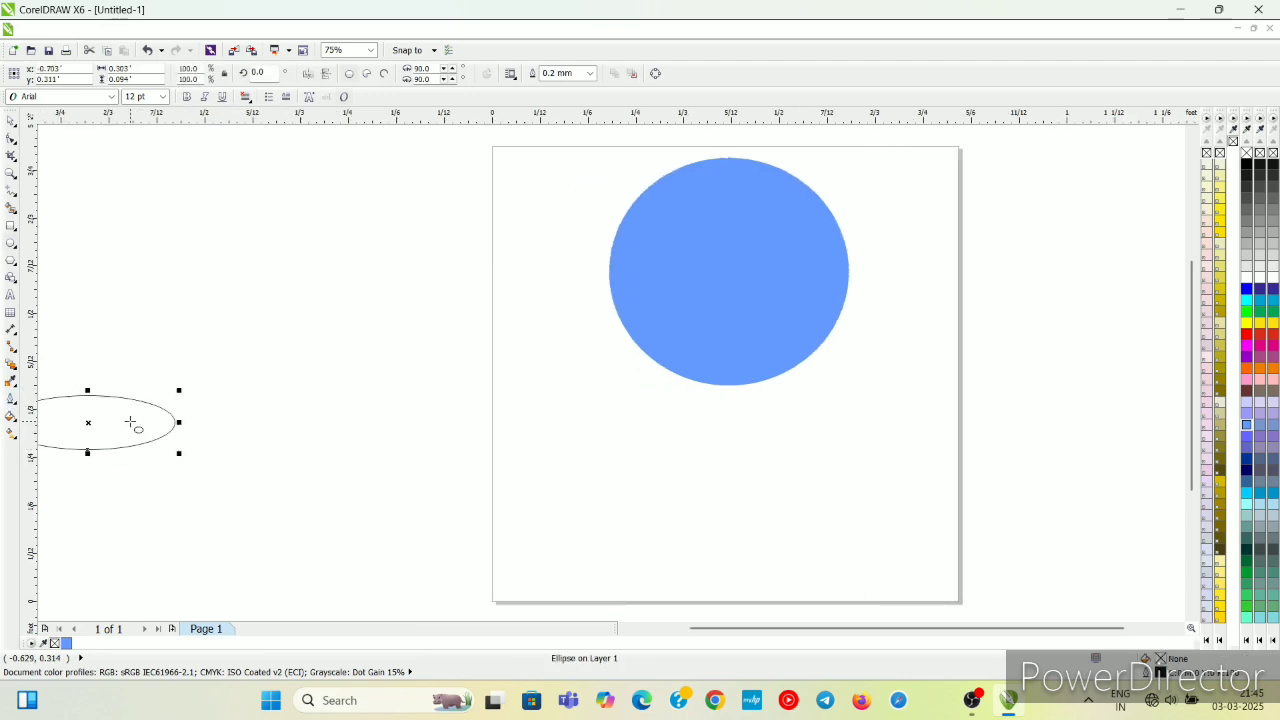
key("Delete")
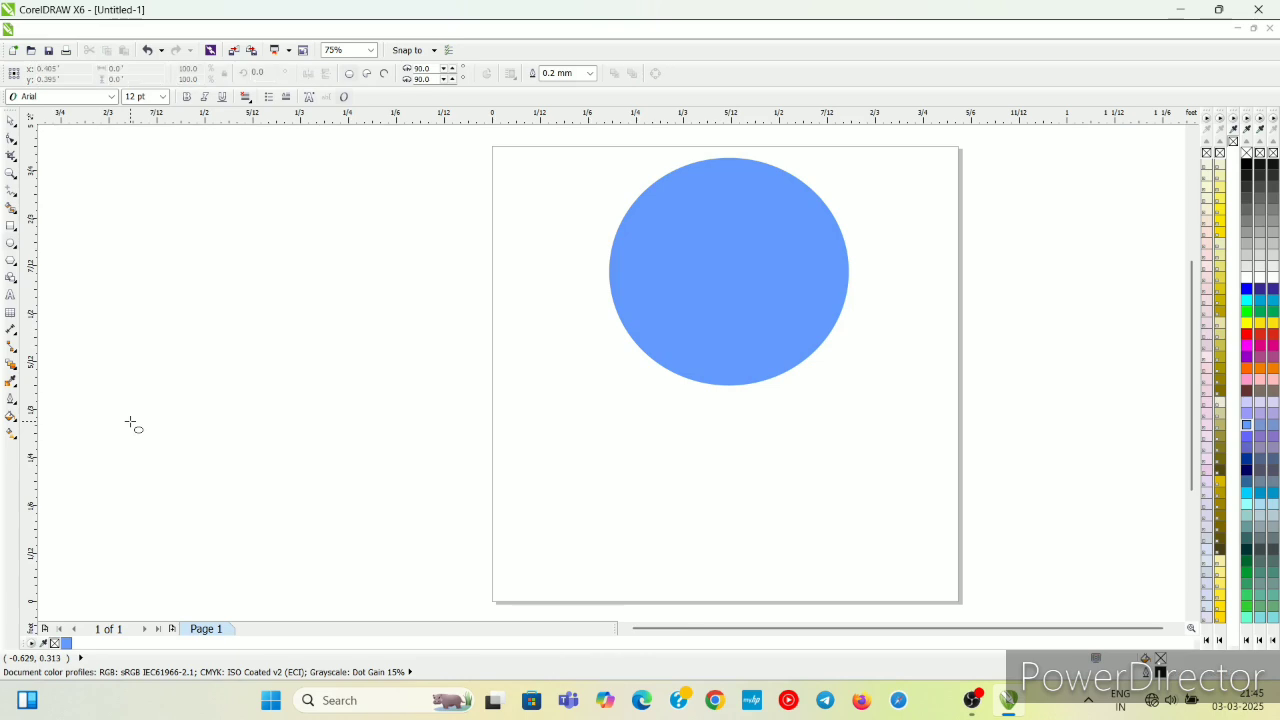
- Draw a closed ear shape about 0.2 by 0.24 ft beside the page with 3-Point Curve, using two straight sides and a rounded end
left_click(15, 198)
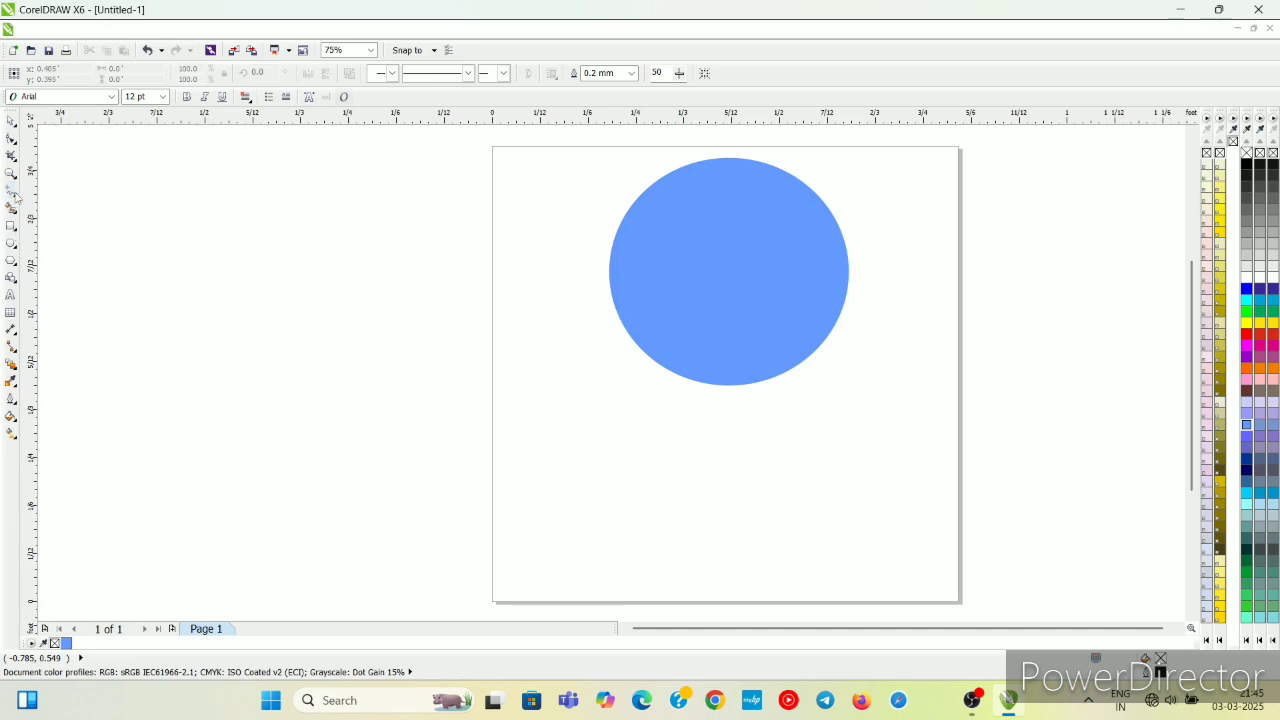
left_click(15, 198)
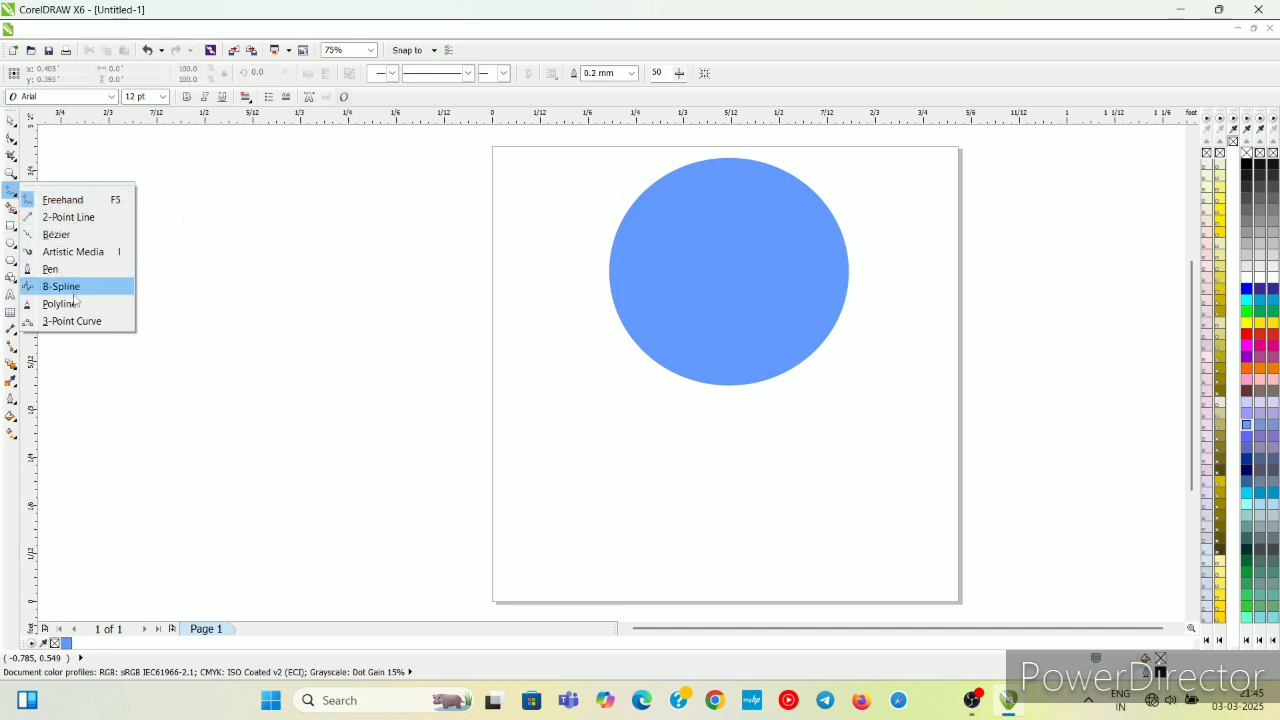
left_click(72, 321)
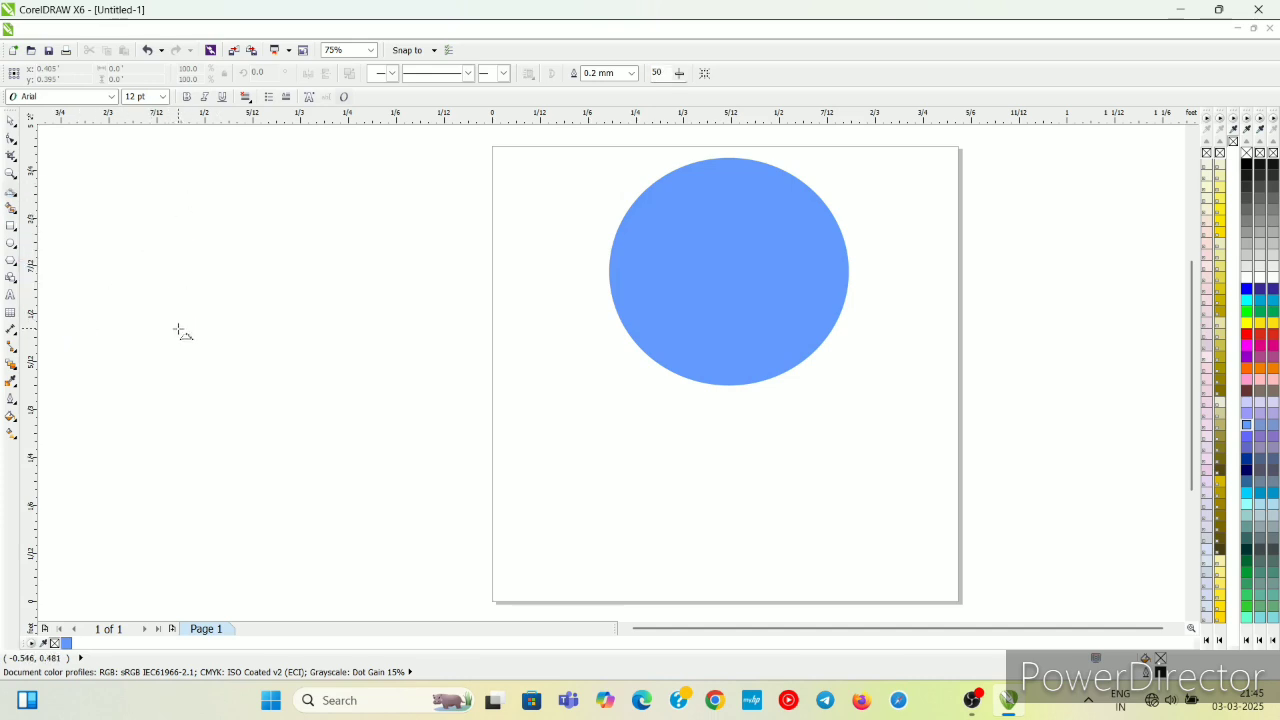
left_click_drag(178, 334, 241, 208)
left_click(242, 207)
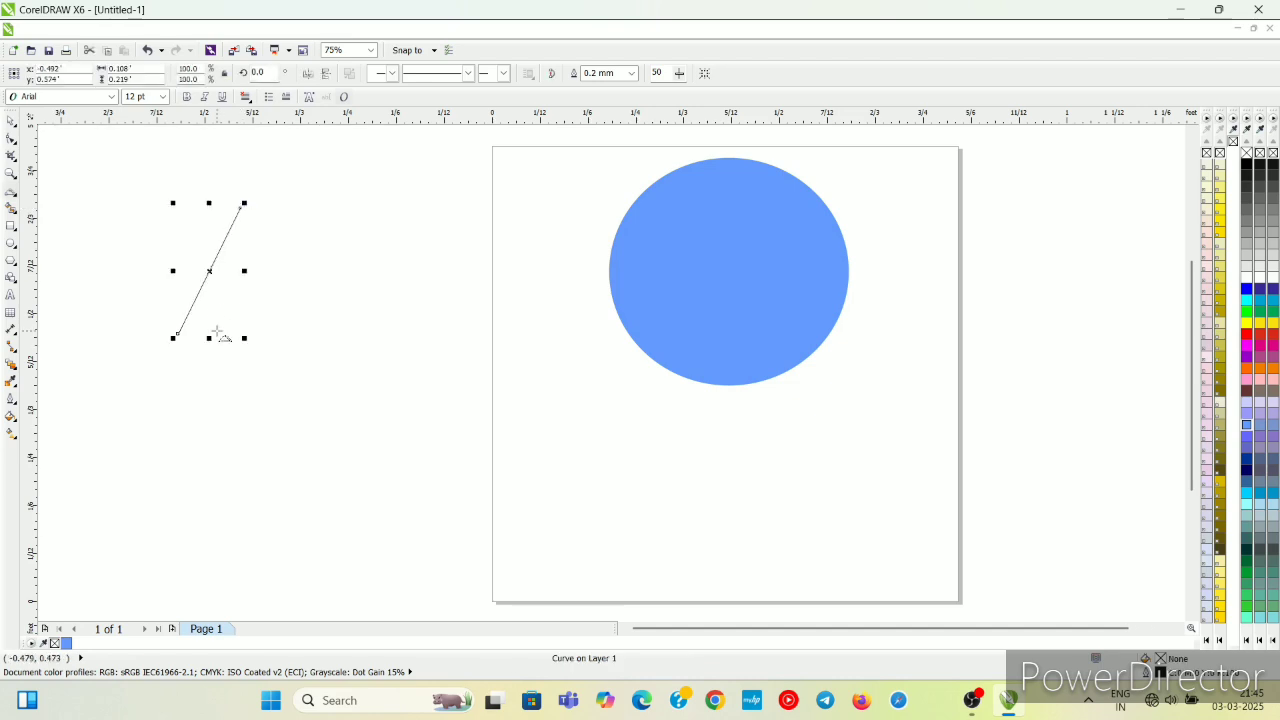
left_click_drag(178, 334, 290, 250)
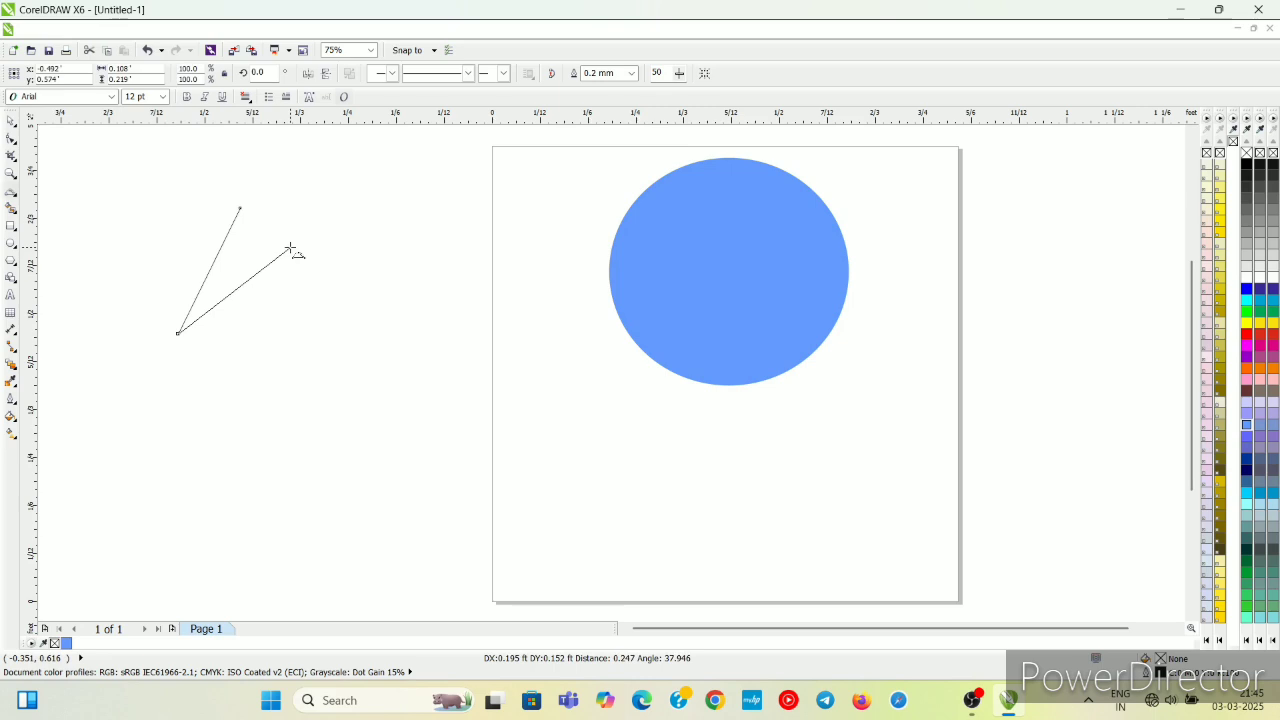
left_click_drag(290, 250, 290, 250)
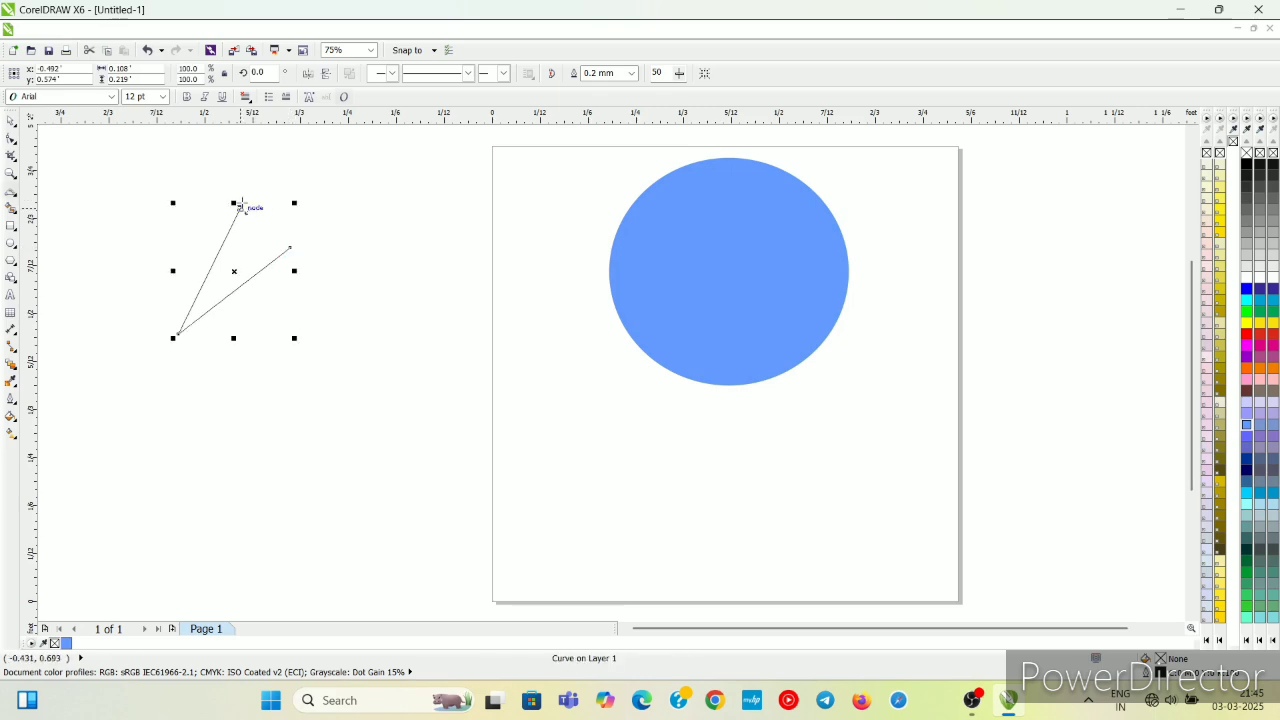
left_click_drag(238, 206, 290, 247)
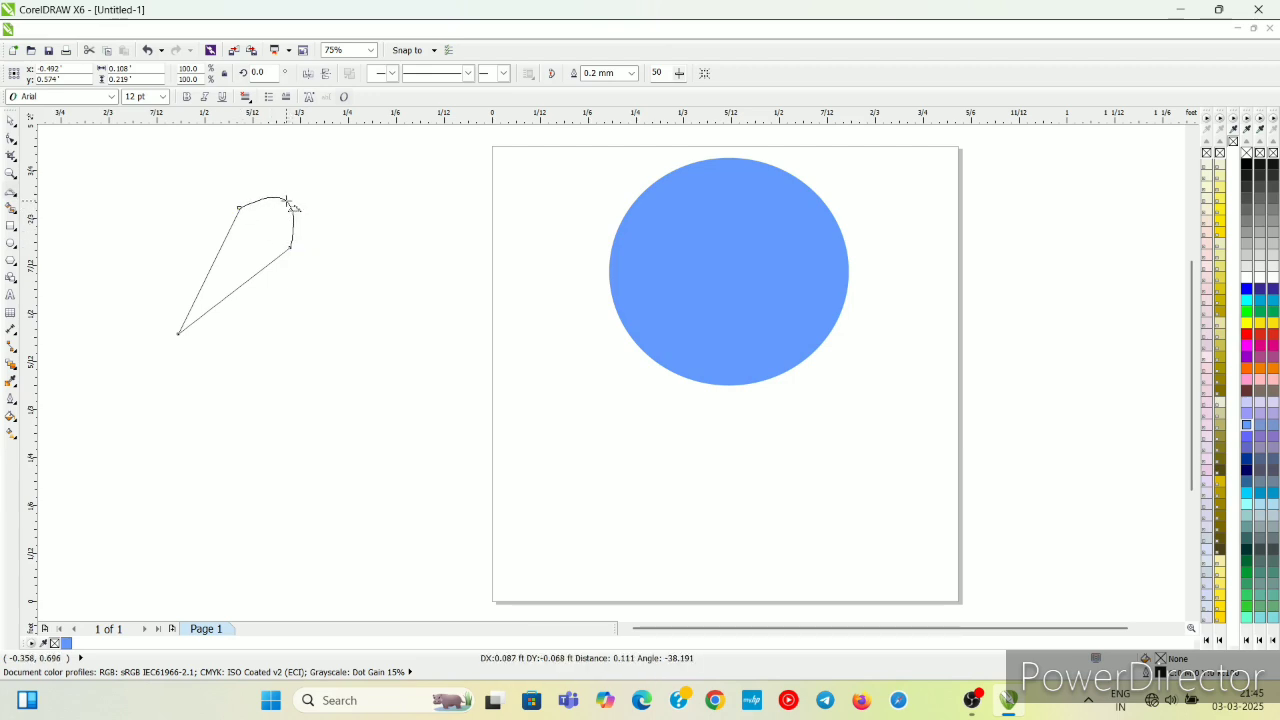
left_click(288, 205)
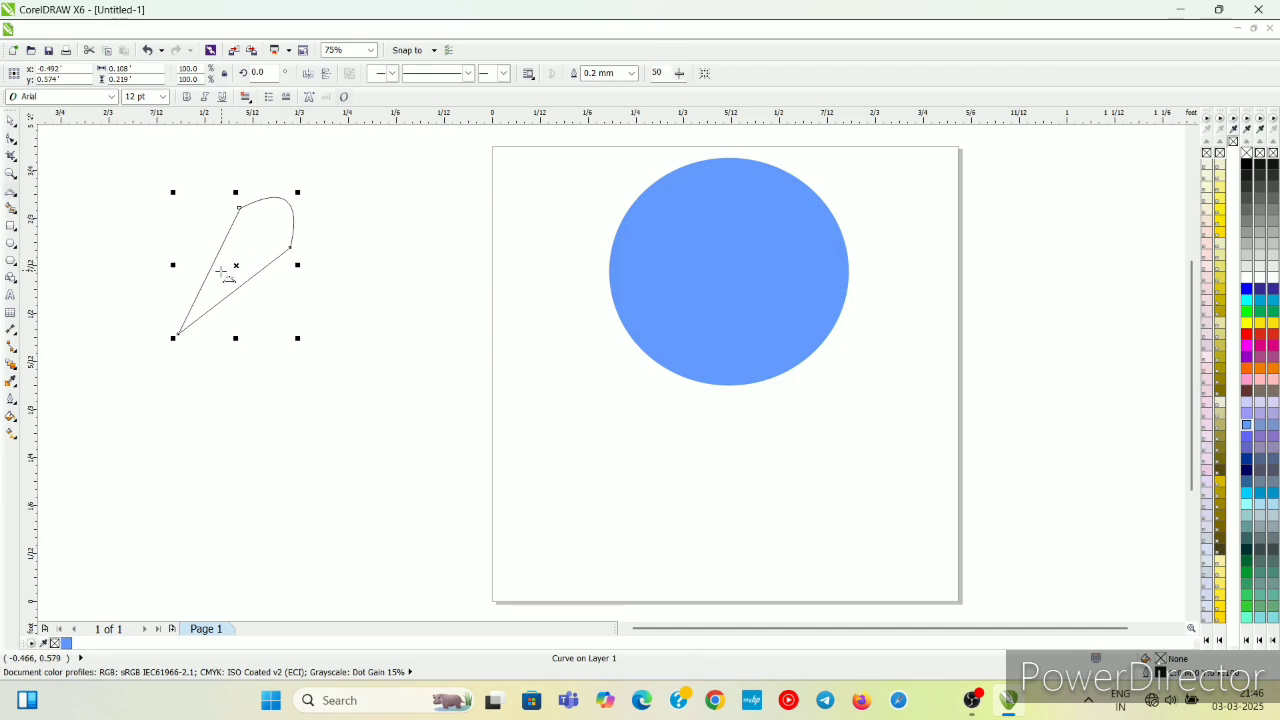
- Duplicate the ear shape and place the copy between the original and the page
right_click(260, 229)
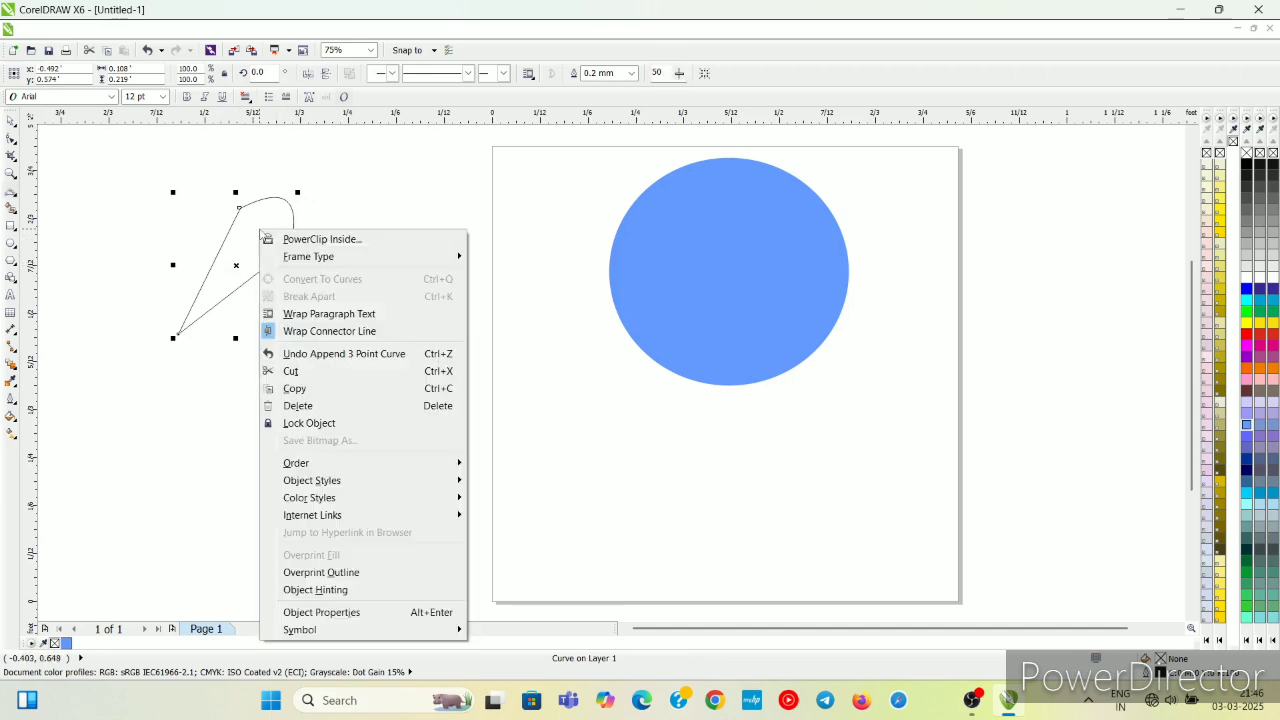
left_click(302, 390)
right_click(368, 346)
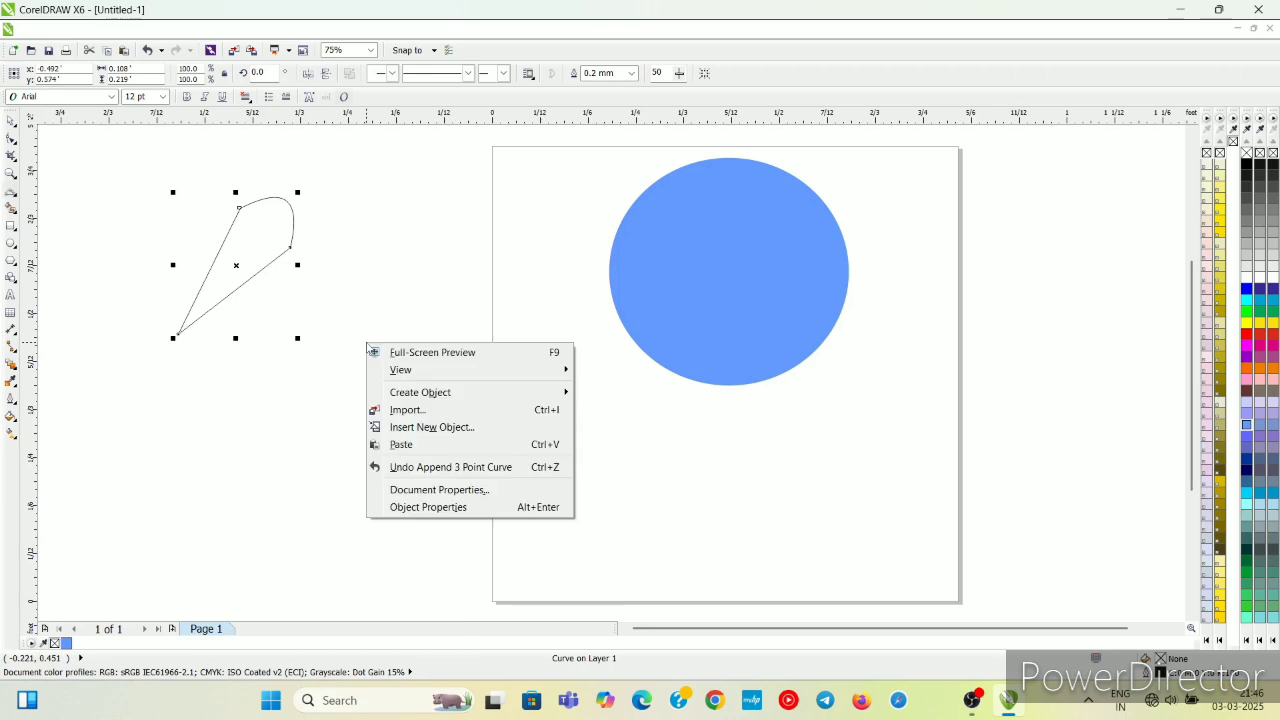
left_click(403, 444)
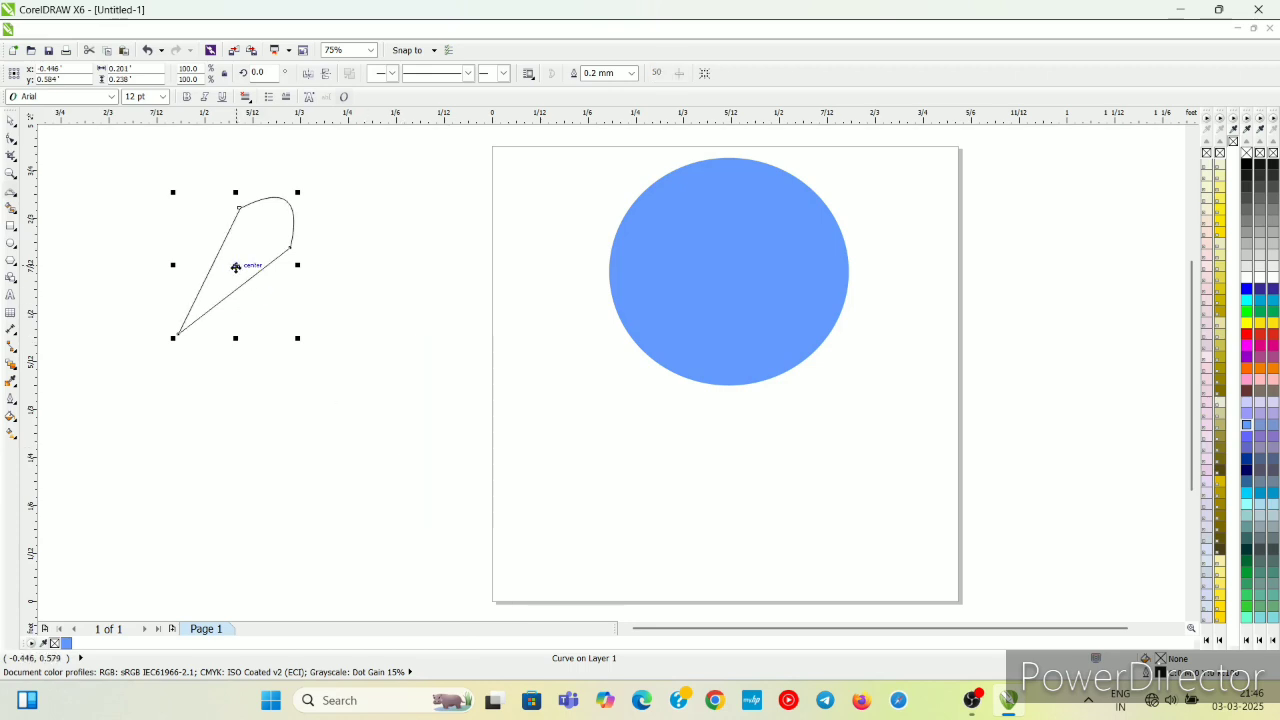
left_click_drag(237, 264, 385, 278)
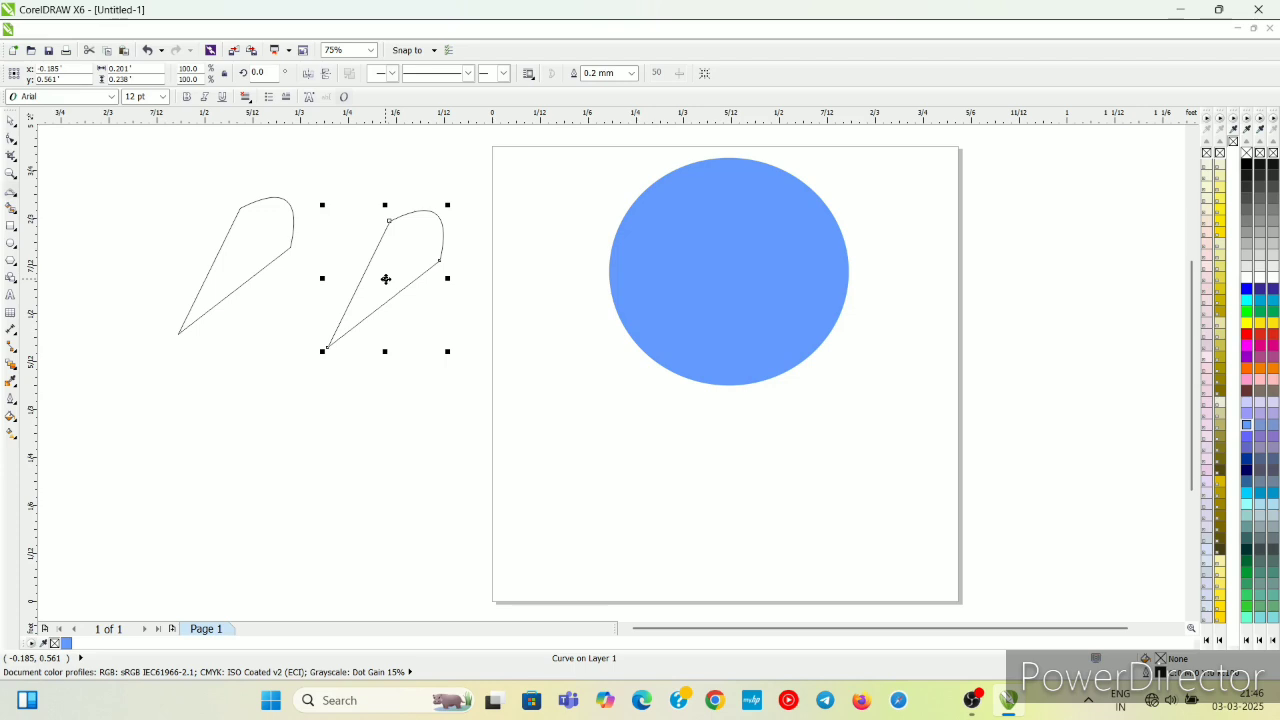
- Draw a white-filled circle about 0.14 ft wide in the upper left part of the blue circle
left_click(11, 245)
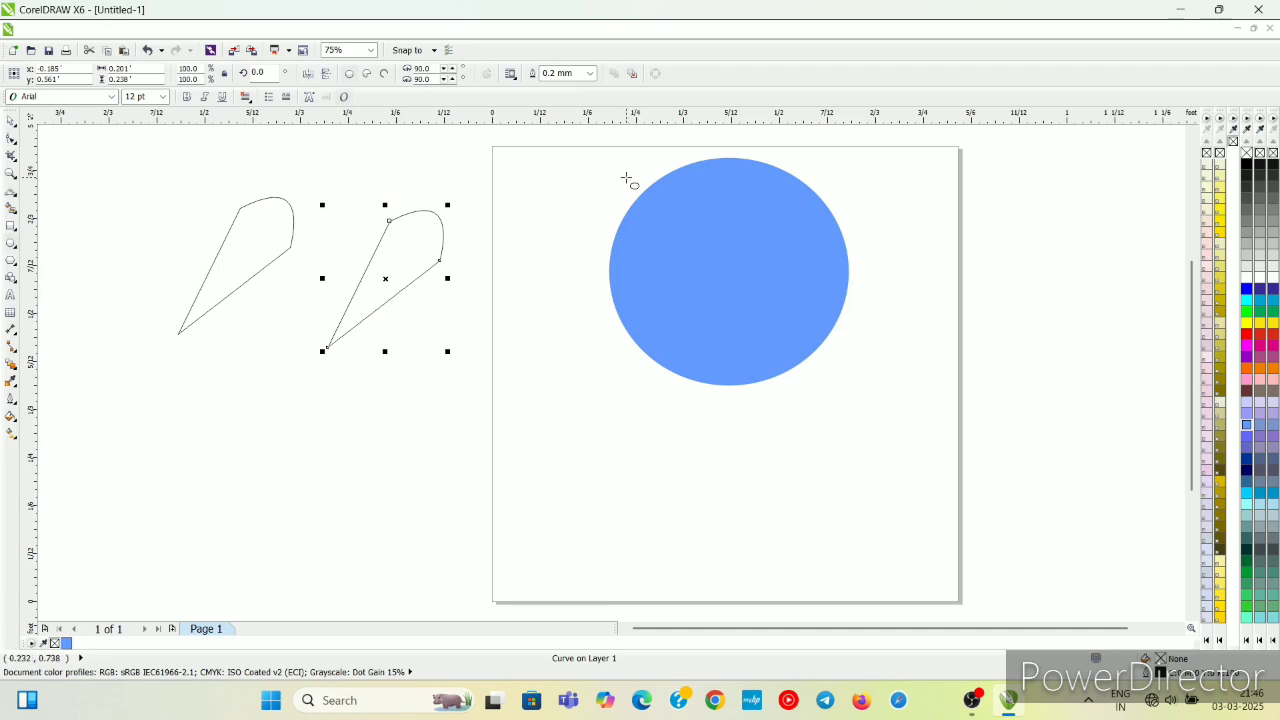
left_click_drag(672, 242, 748, 317)
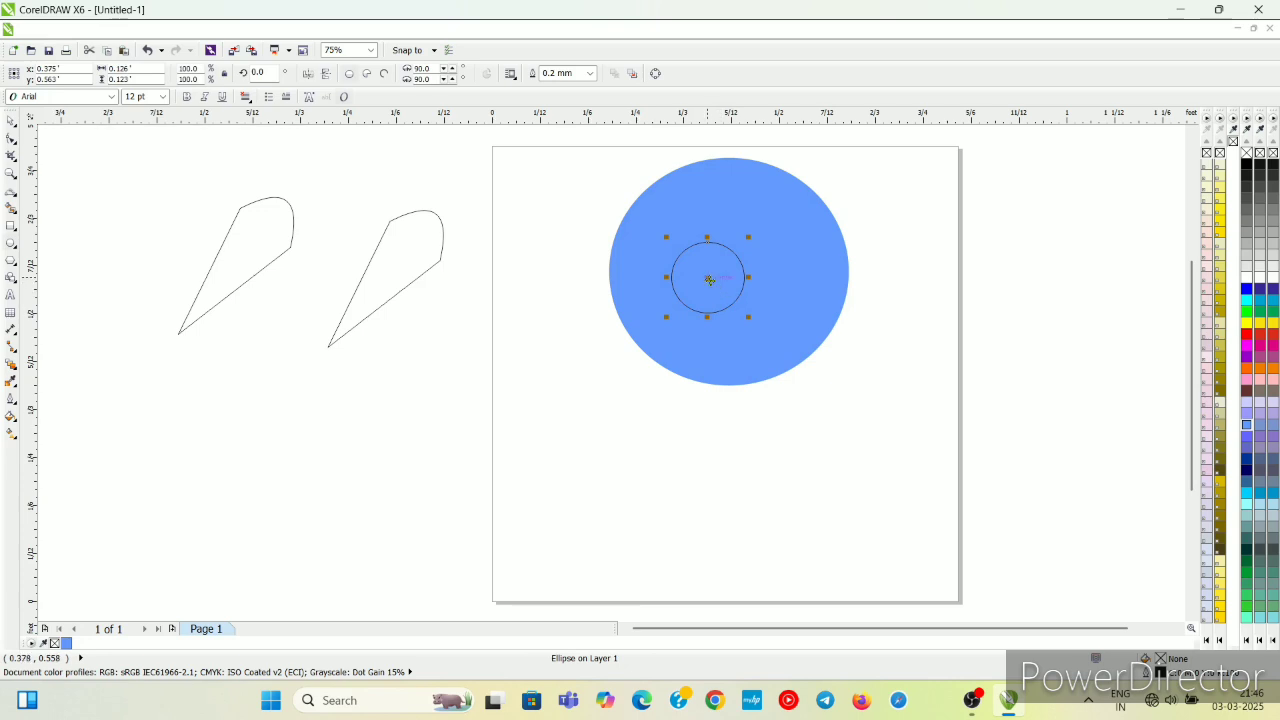
left_click(1246, 278)
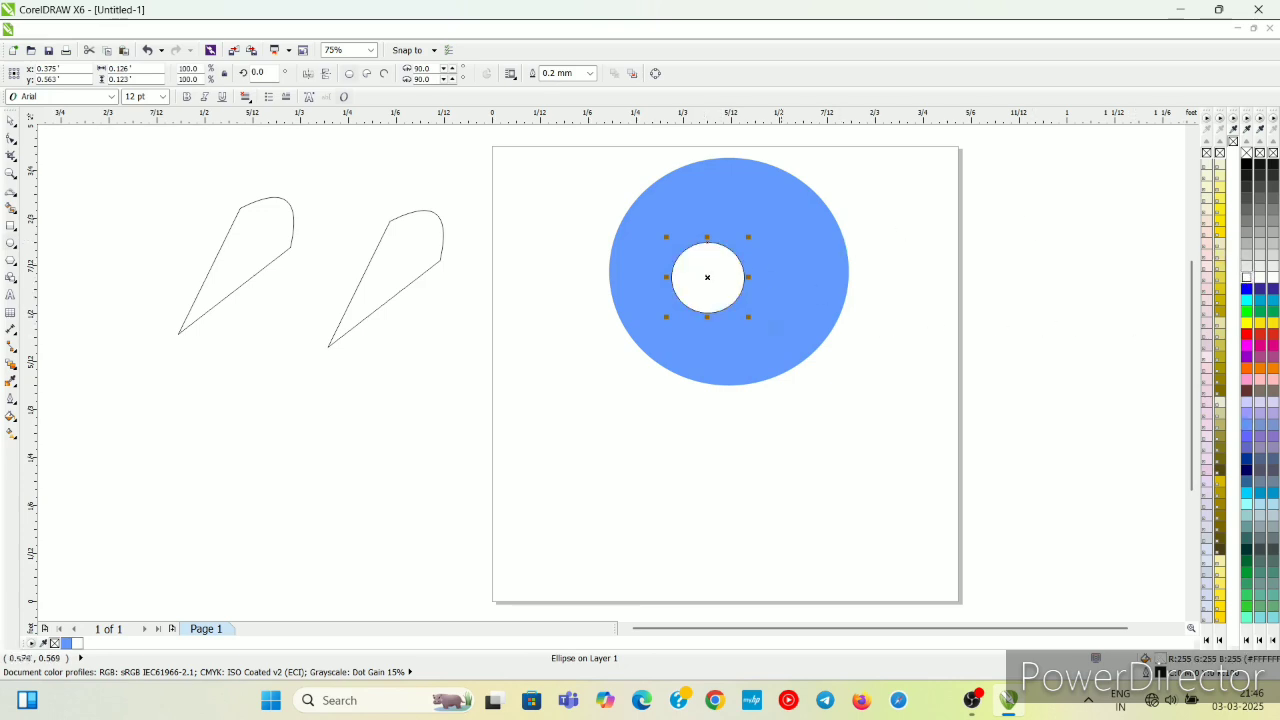
left_click_drag(705, 277, 691, 255)
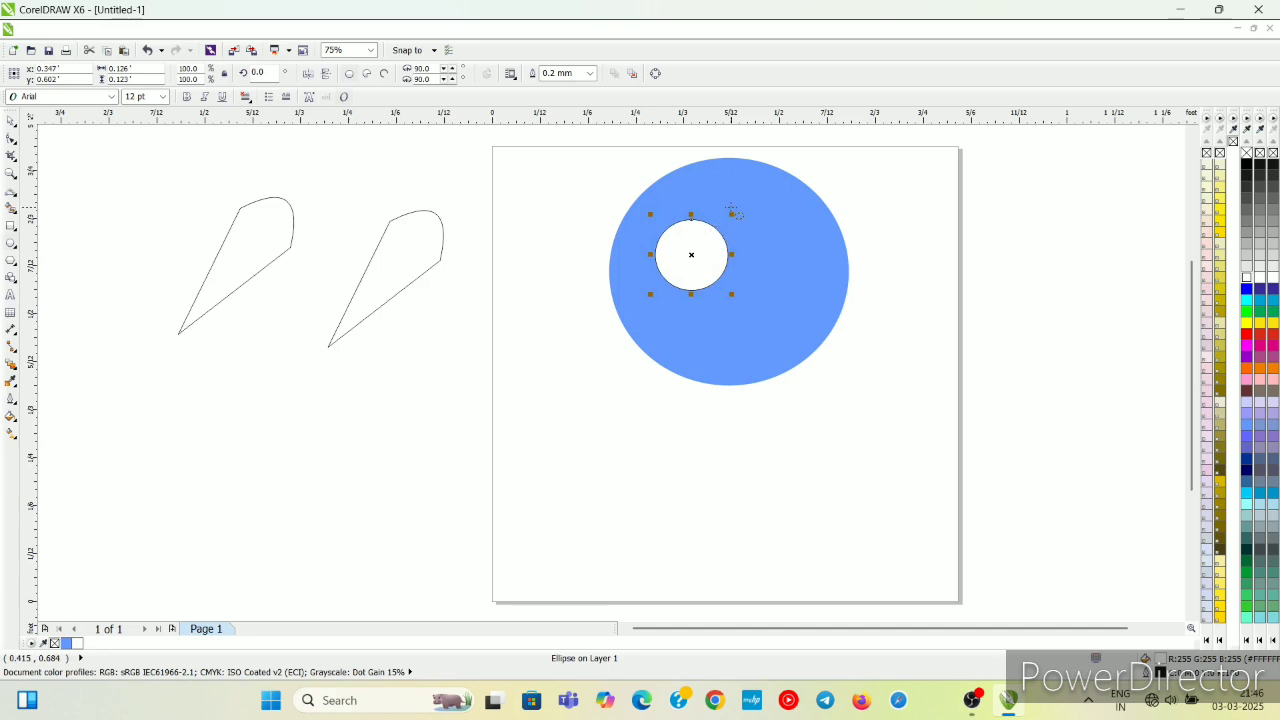
left_click_drag(731, 215, 739, 206)
- Duplicate the white circle and place the copy directly to its right inside the blue circle
right_click(706, 244)
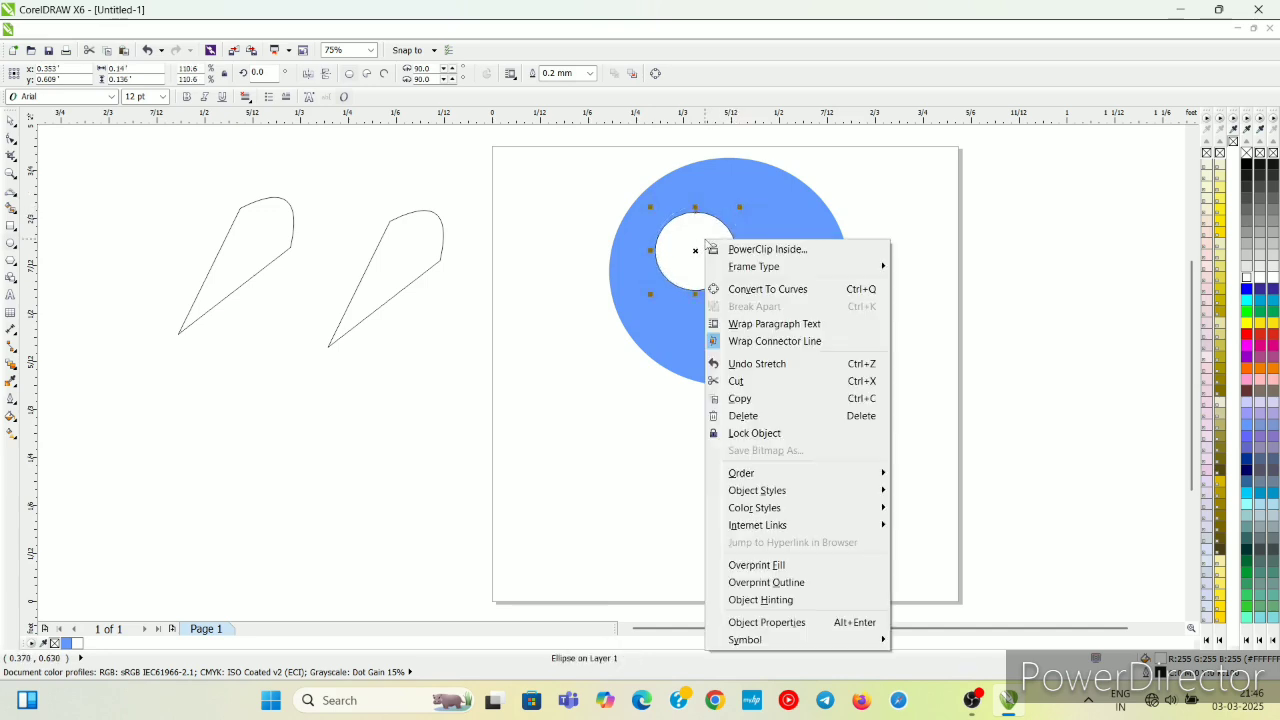
left_click(750, 400)
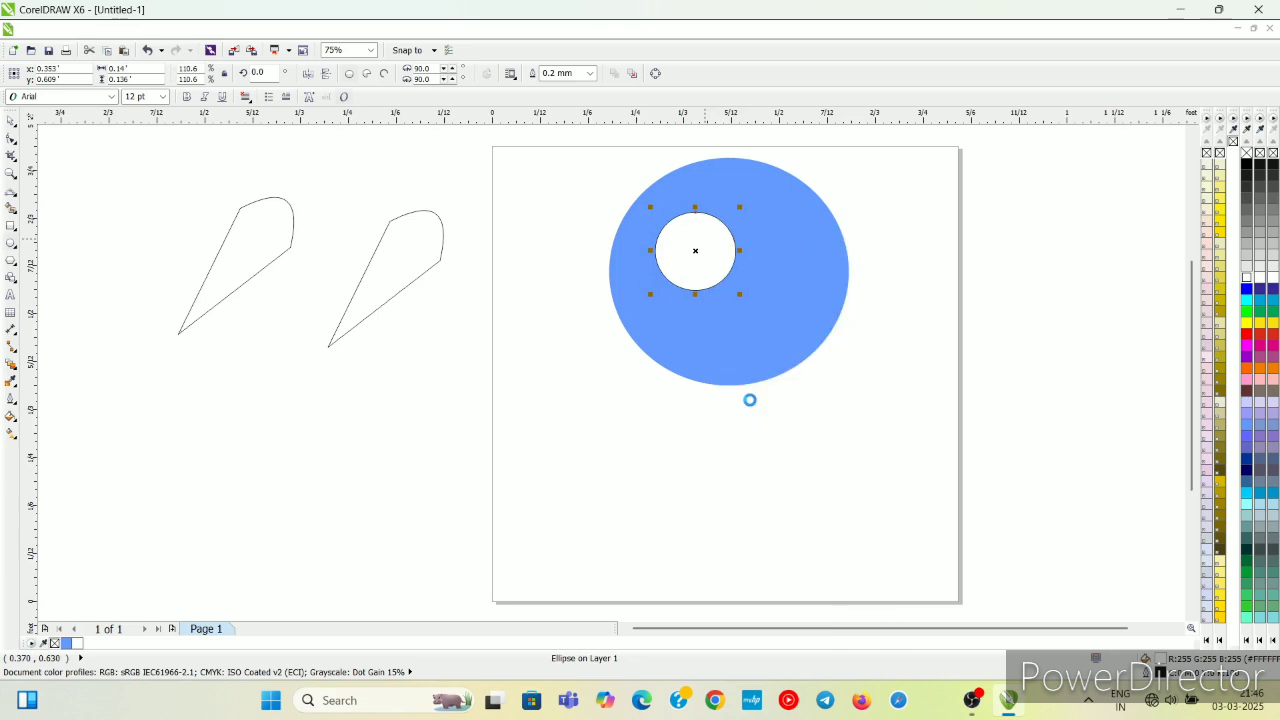
right_click(751, 401)
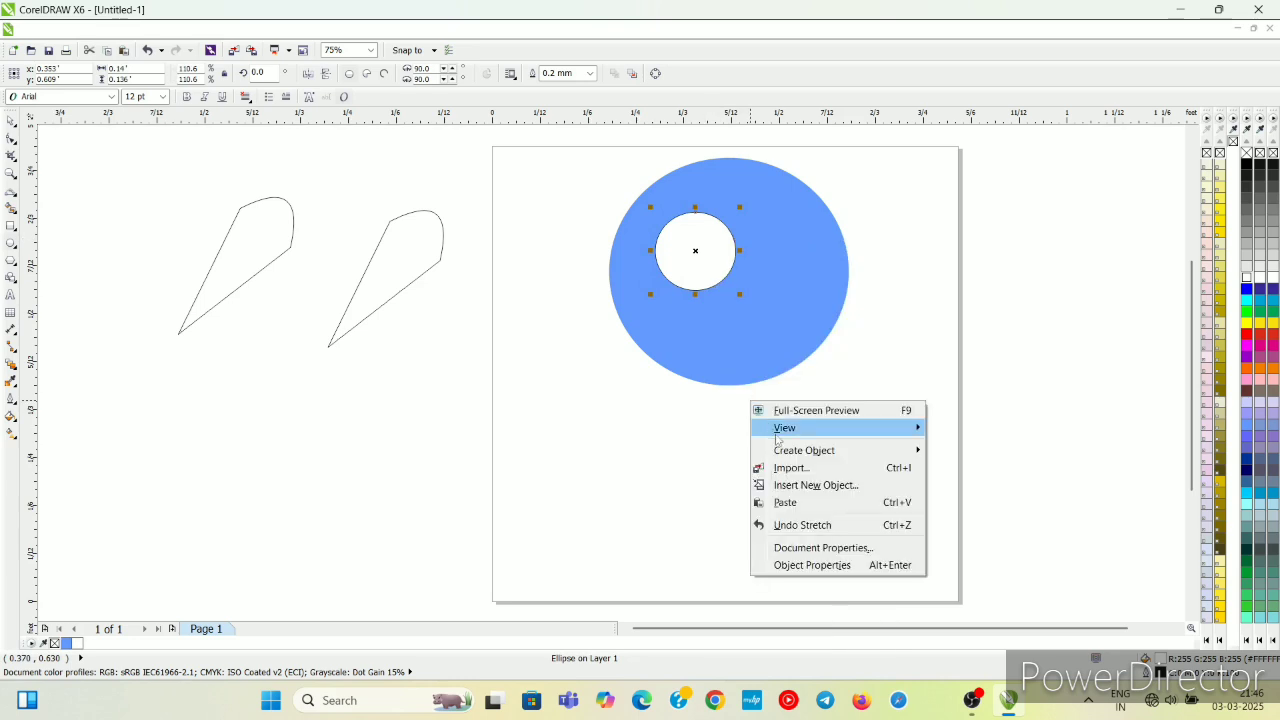
left_click(785, 503)
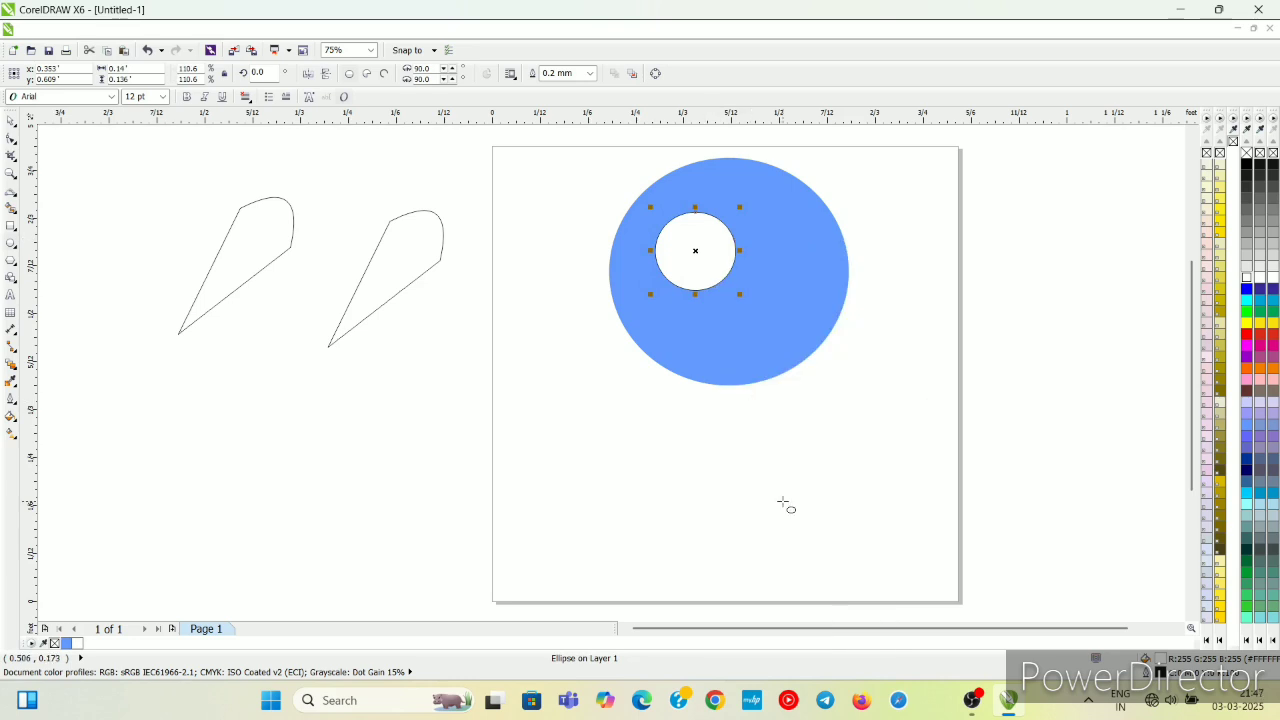
left_click_drag(700, 247, 774, 253)
left_click_drag(776, 254, 776, 254)
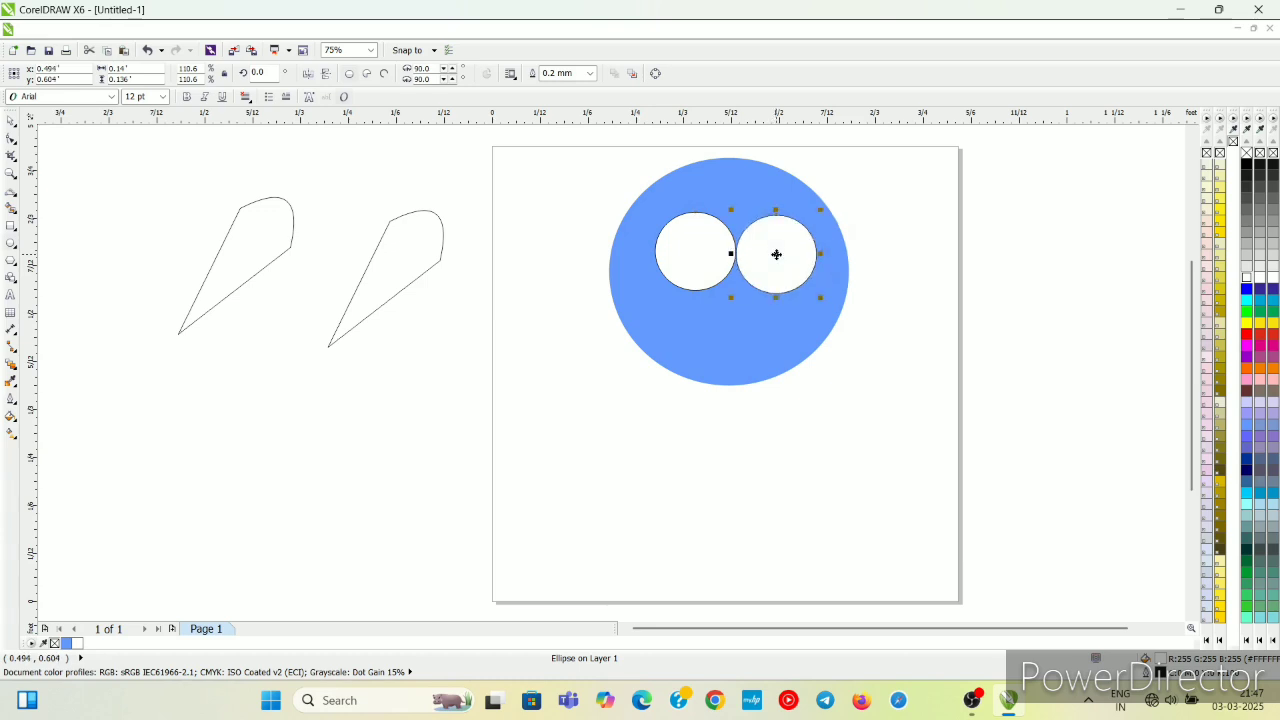
- Adjust the positions of both white circles so they sit side by side, just touching, across the blue circle
left_click(706, 241)
left_click_drag(696, 250, 691, 253)
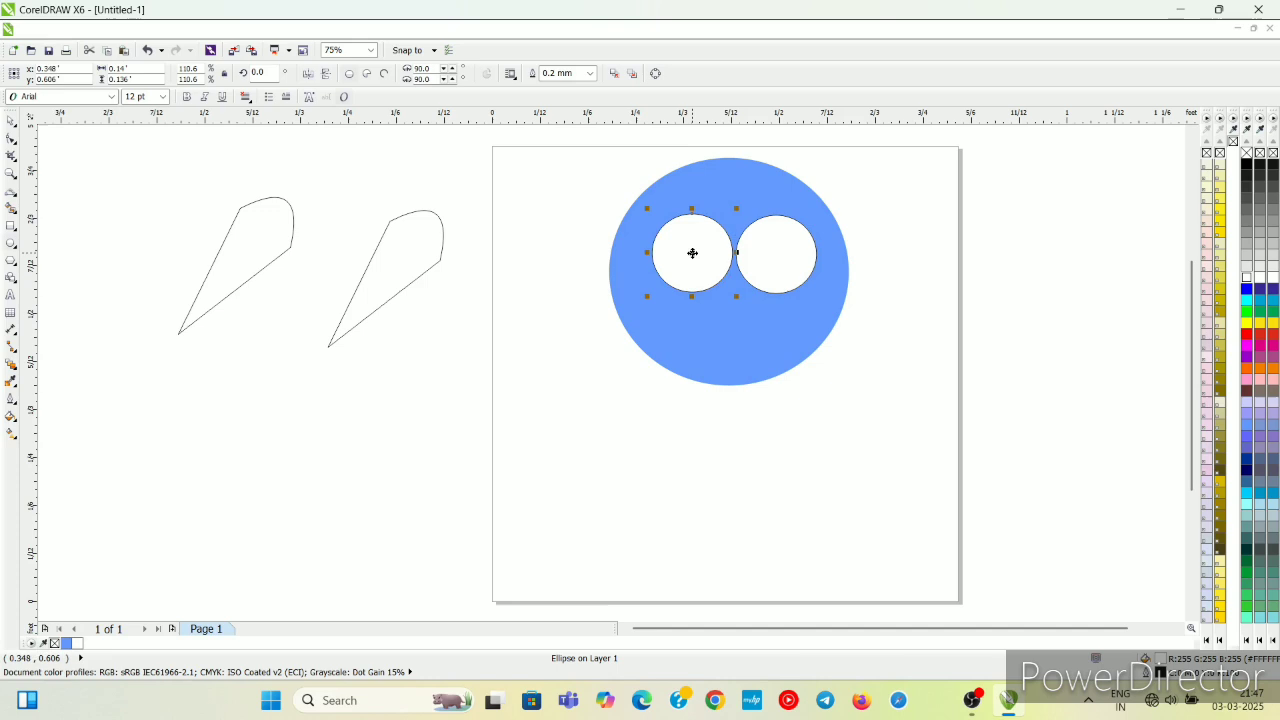
left_click(754, 251)
left_click_drag(775, 253, 774, 255)
left_click(771, 253)
left_click(771, 254)
left_click(778, 254)
mouse_move(778, 254)
left_mouse_down()
mouse_move(782, 264)
mouse_move(769, 255)
left_mouse_up()
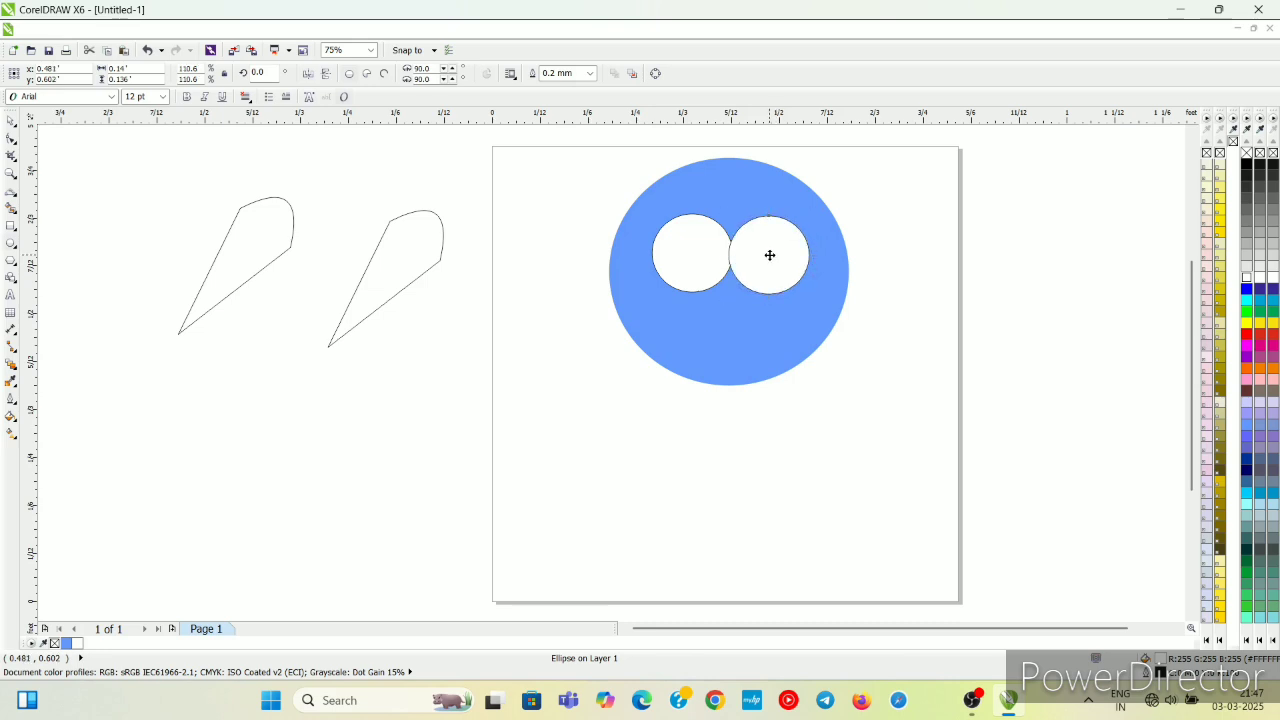
left_click(770, 255)
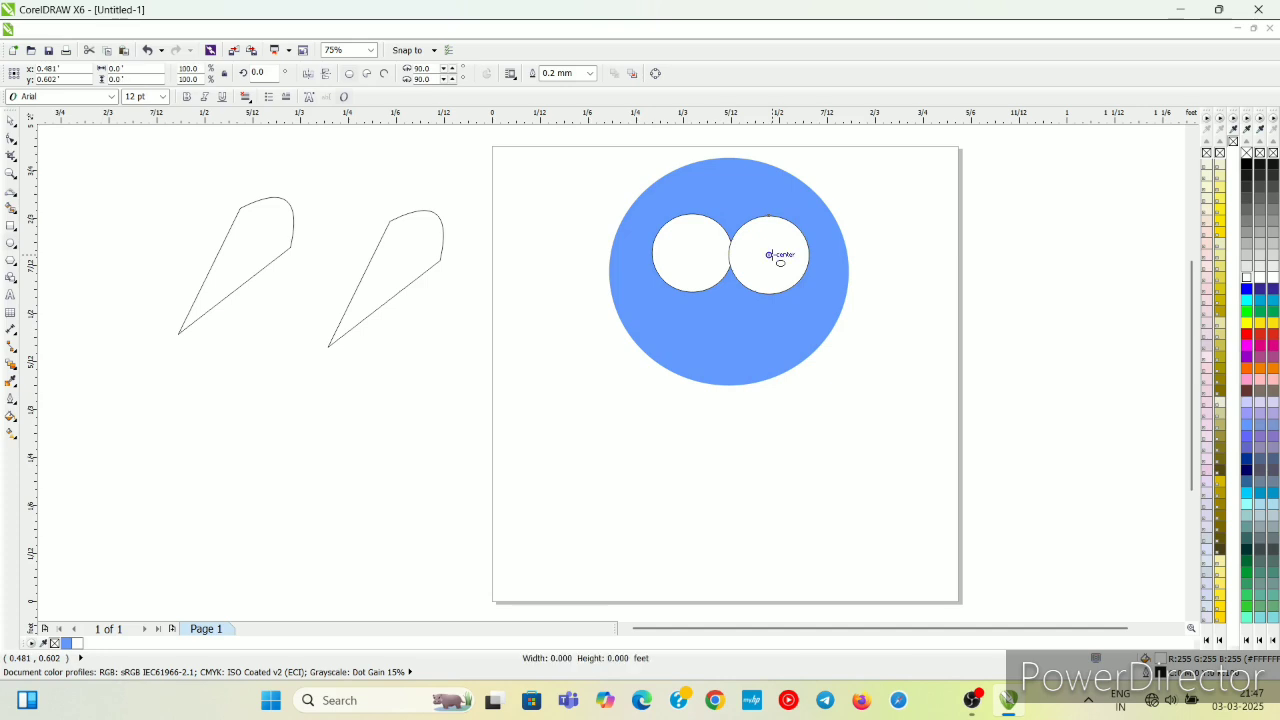
key("Right")
key("Right")
key("Right")
key("Right")
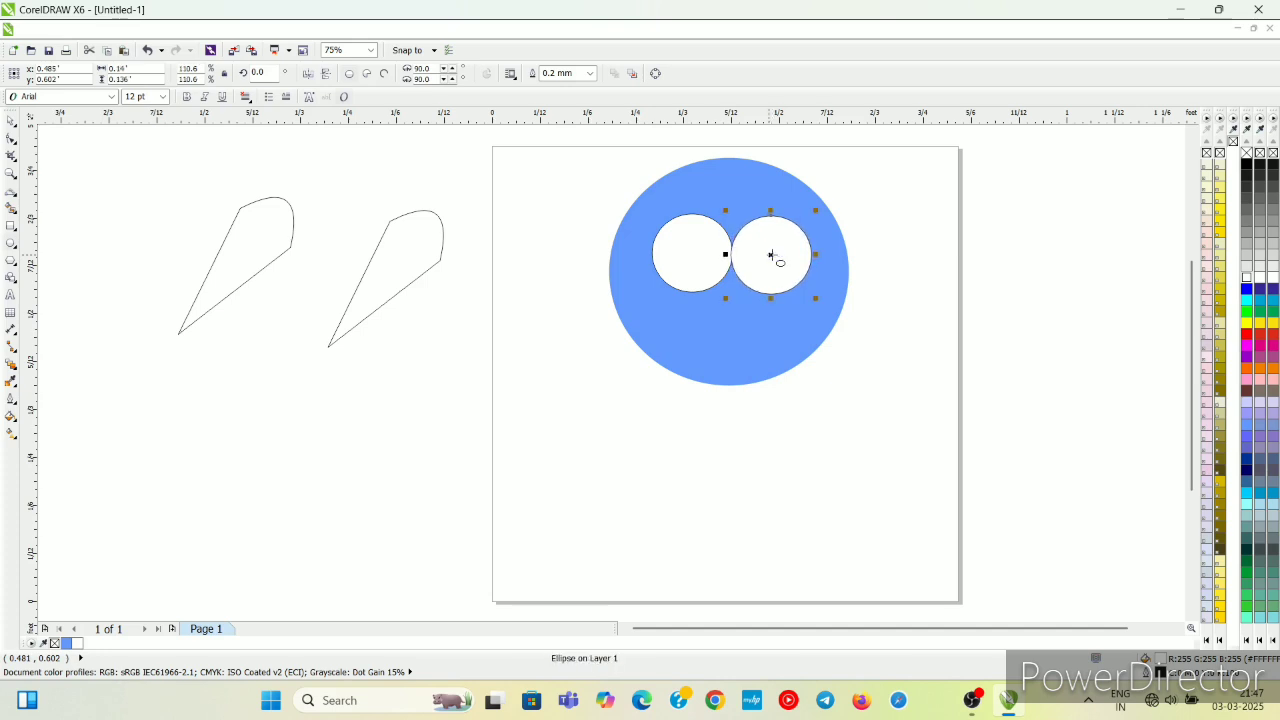
key("Right")
- Remove the outline from the right white circle
left_click(11, 399)
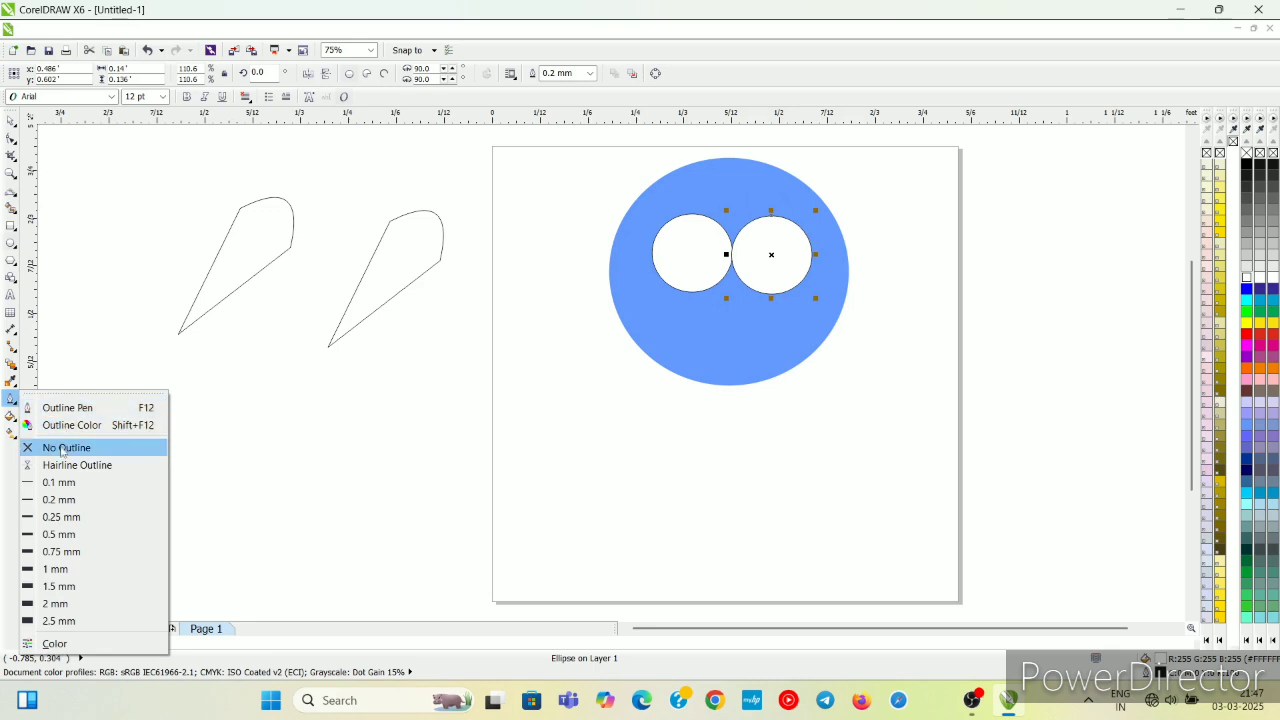
left_click(62, 448)
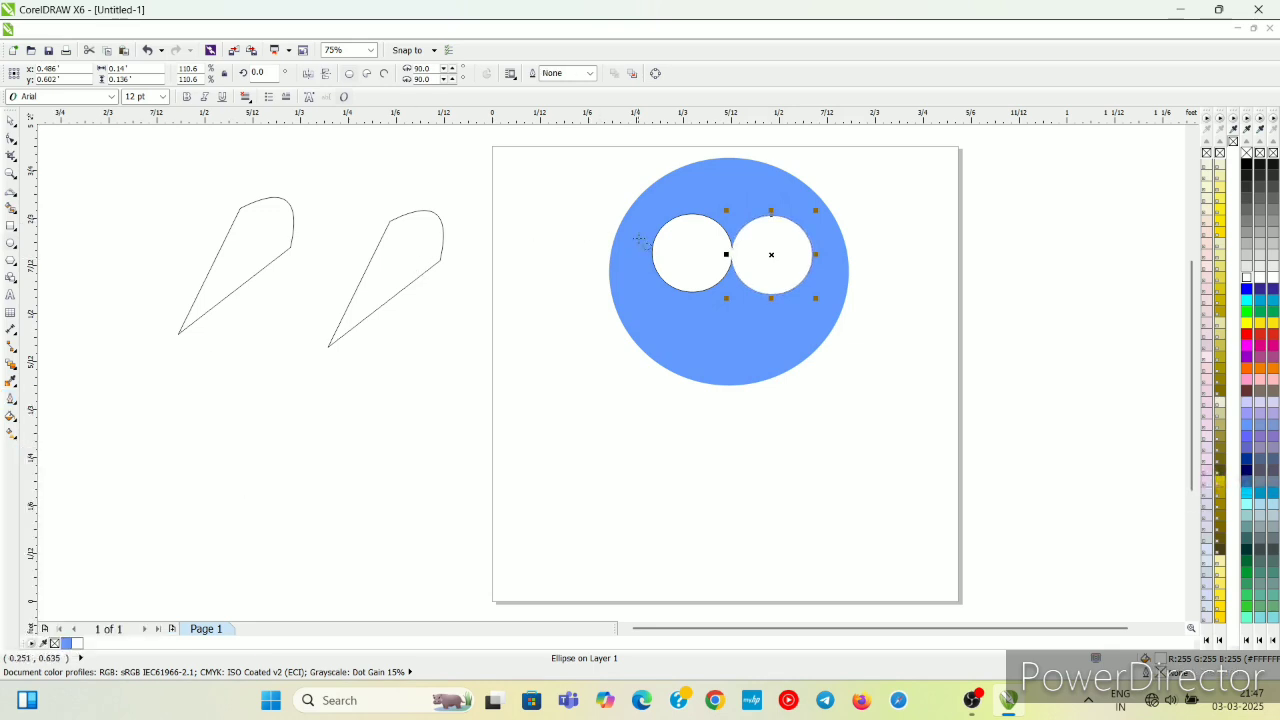
- Remove the outline from the left white circle
left_click(680, 252)
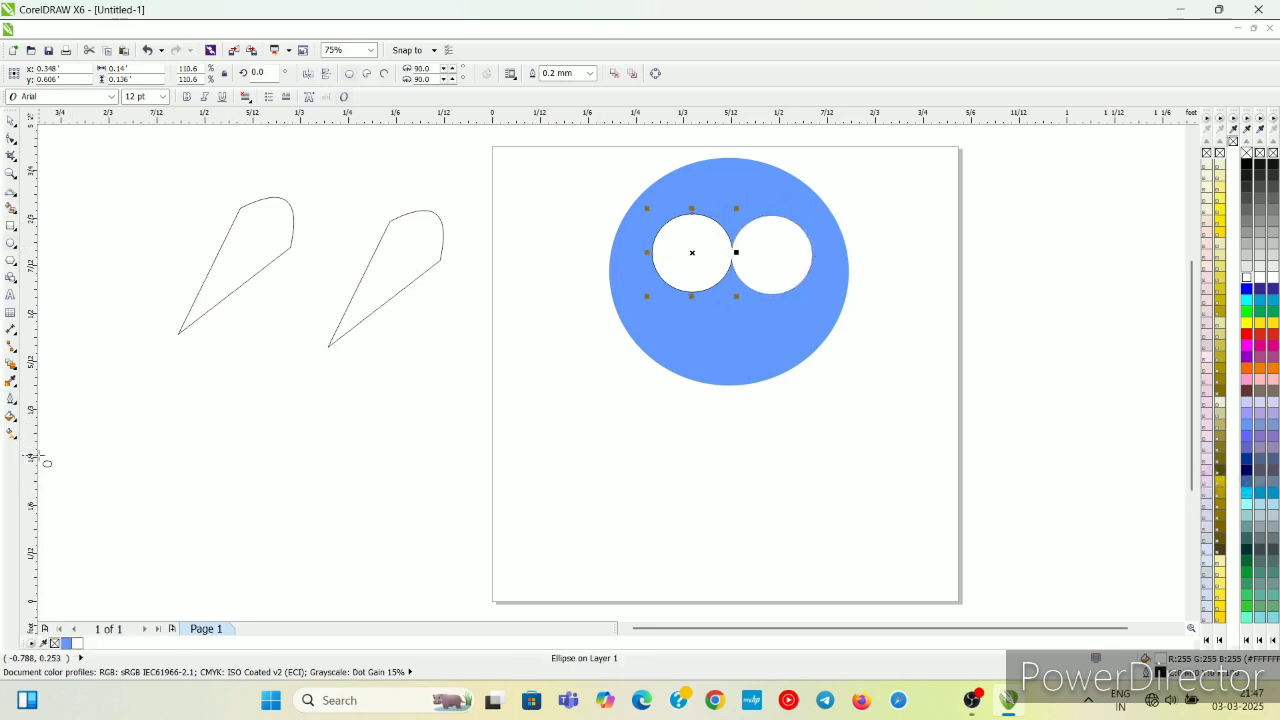
left_click(12, 399)
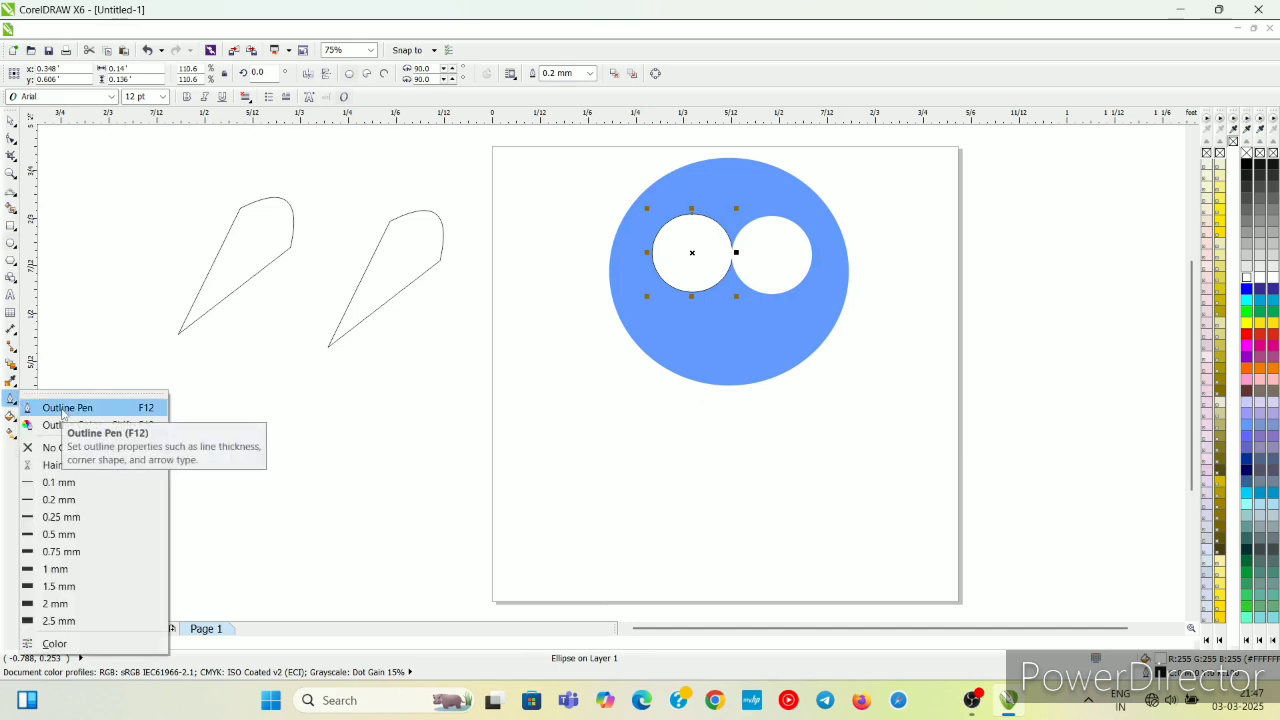
left_click(60, 448)
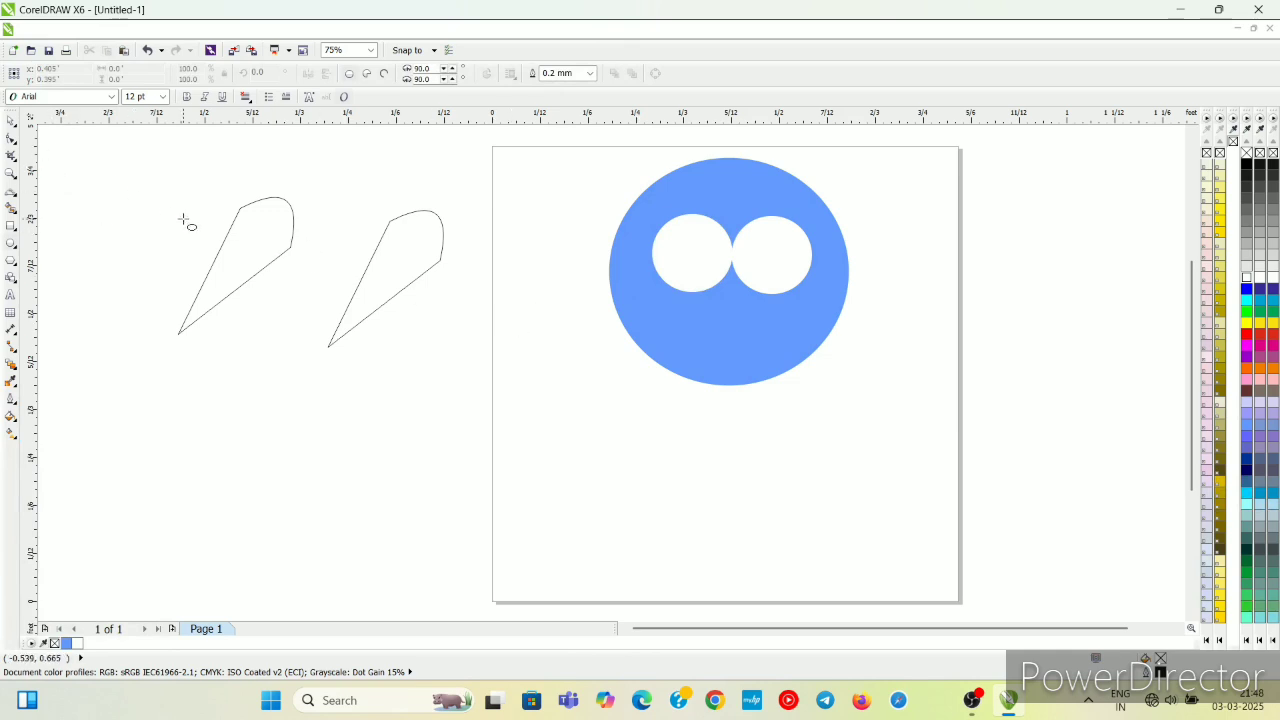
- Mirror the leftmost pointed ear shape vertically and move it onto the blue head above the left white eye
left_click(236, 241)
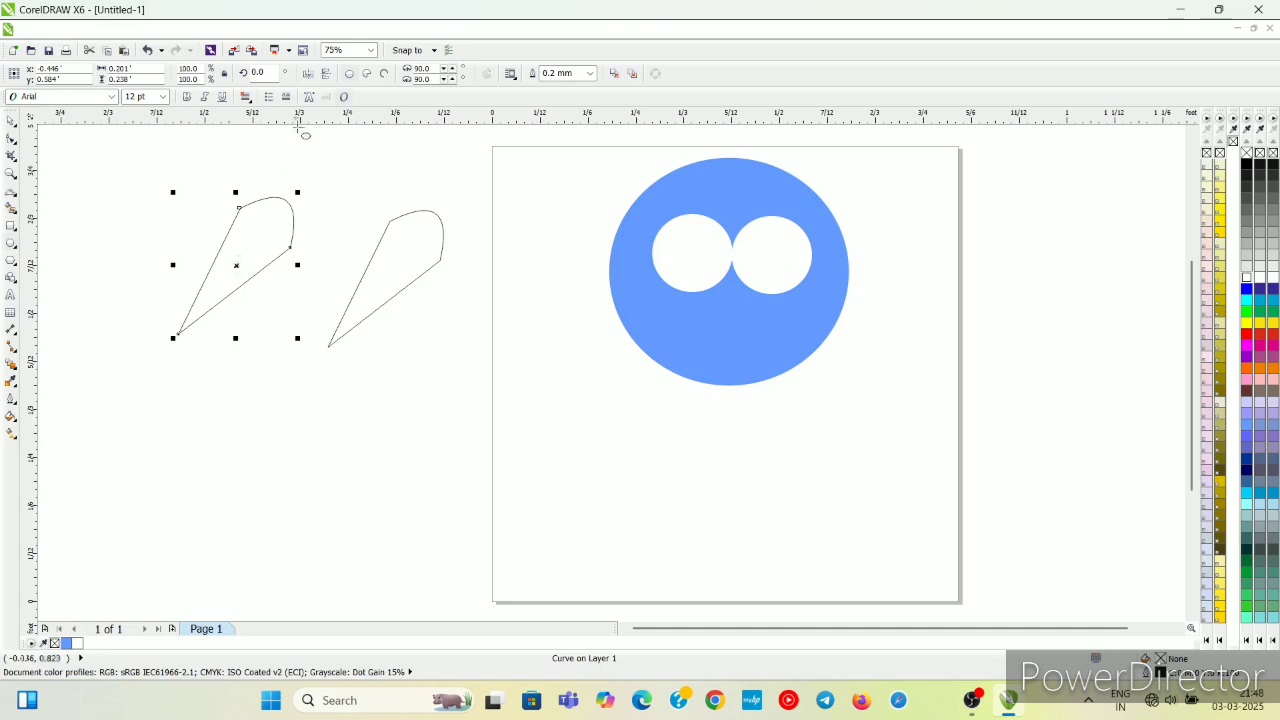
left_click(327, 75)
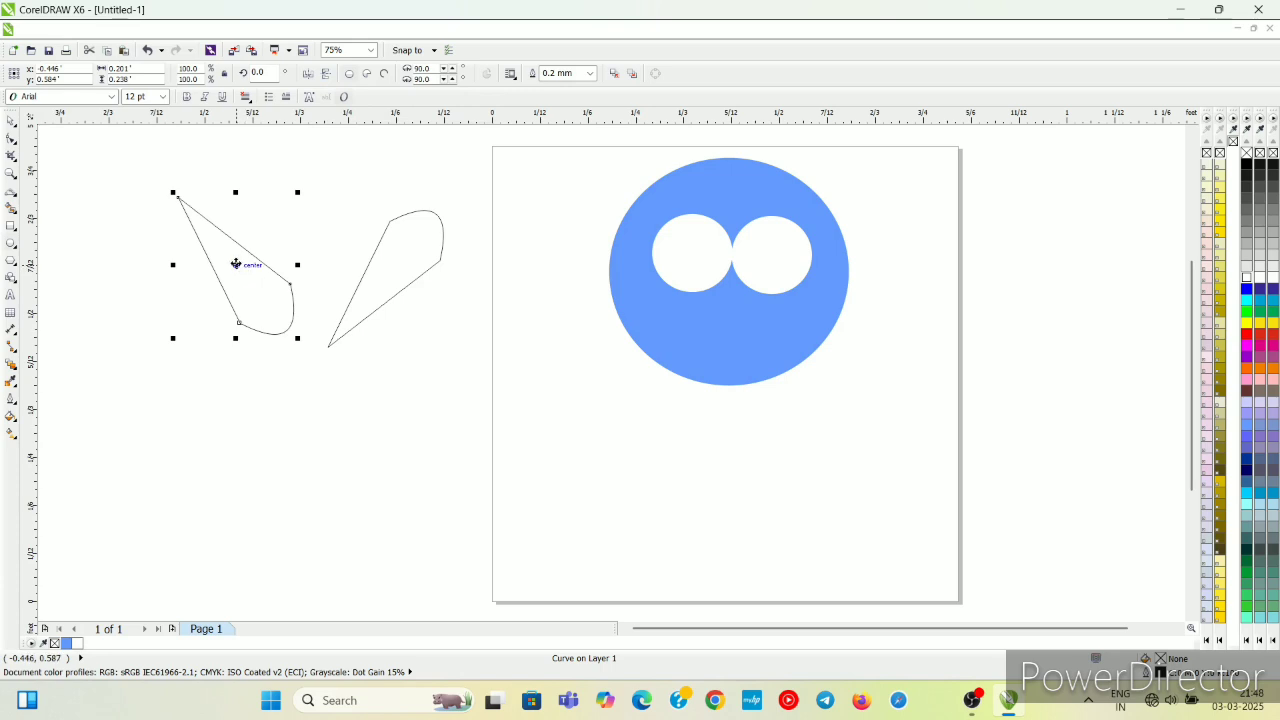
left_click_drag(246, 264, 673, 194)
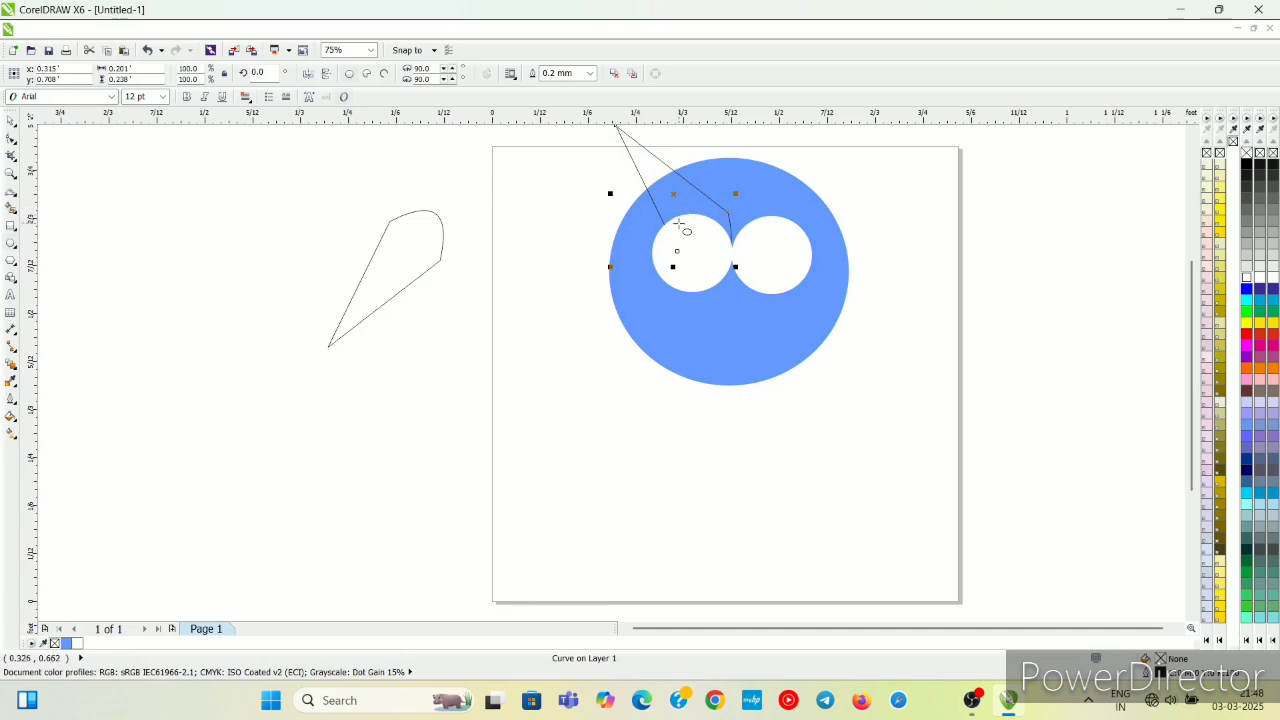
- Rotate the left ear shape to about 6.9° and shift it slightly down and left to meet the eye
left_click(673, 194)
left_click_drag(733, 267, 751, 266)
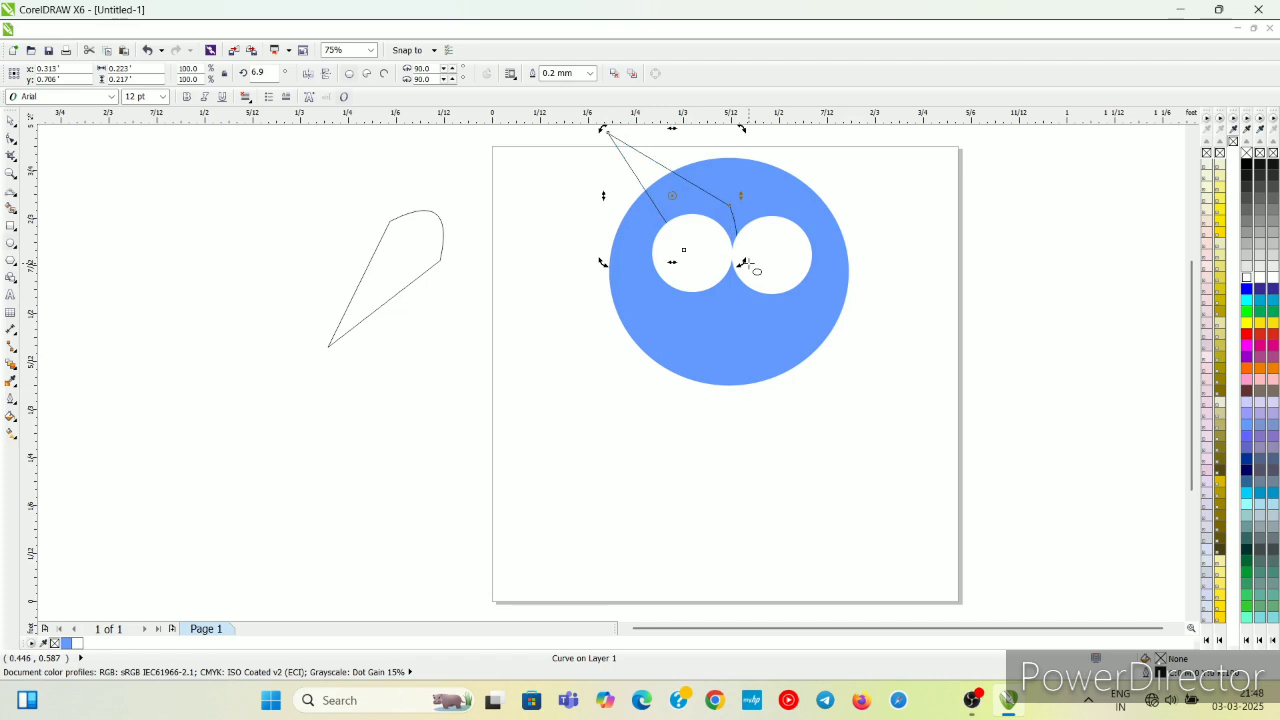
left_click(672, 195)
left_click_drag(673, 195, 668, 201)
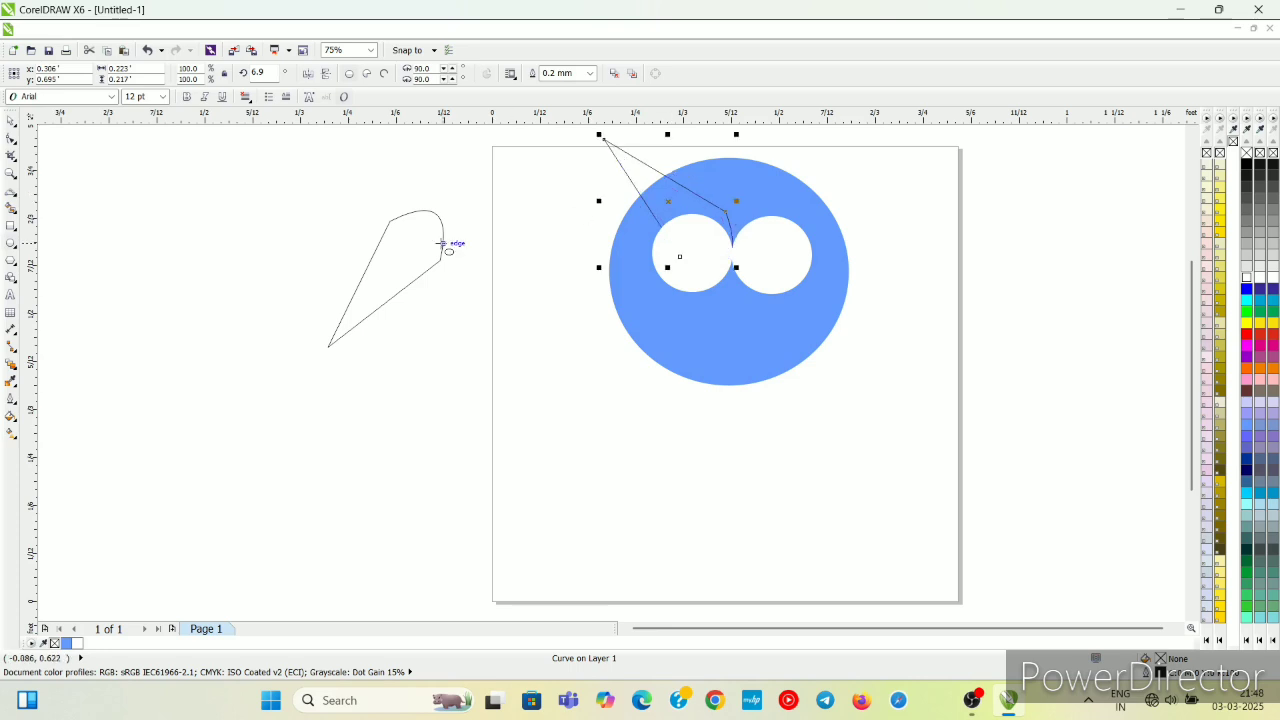
- Mirror the remaining pointed ear shape beside the page both vertically and horizontally
left_click(397, 264)
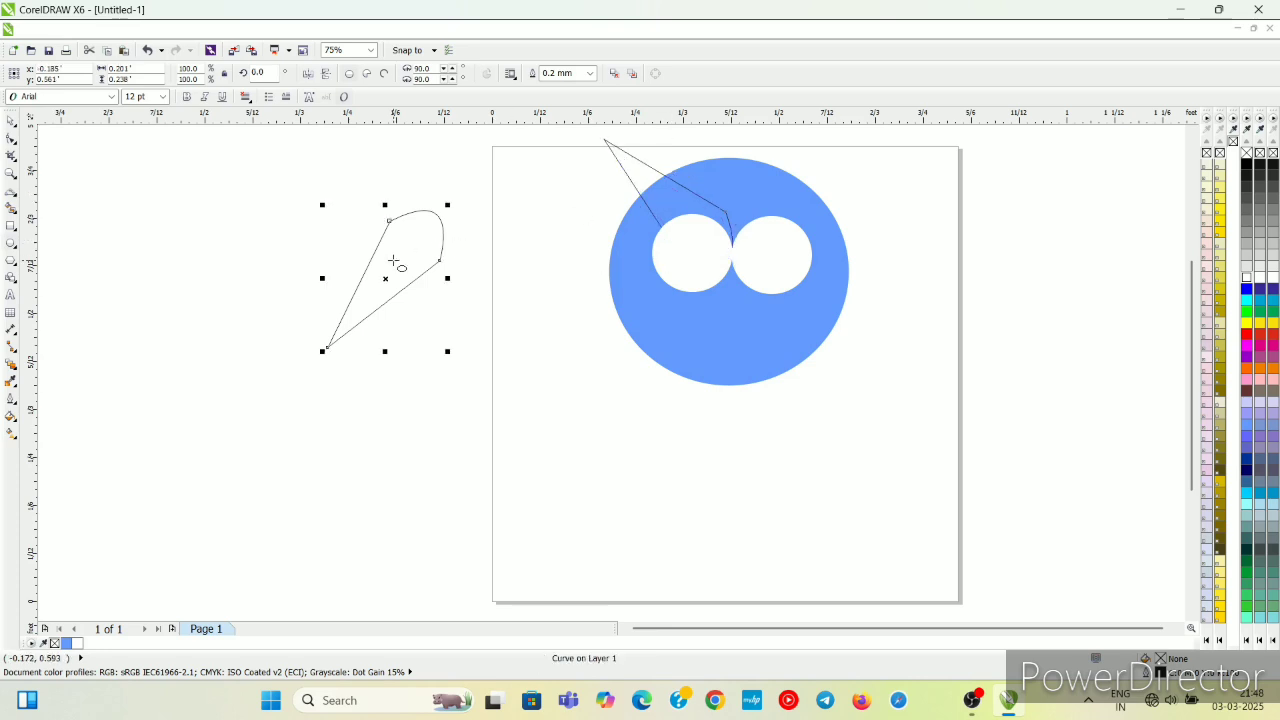
left_click(325, 77)
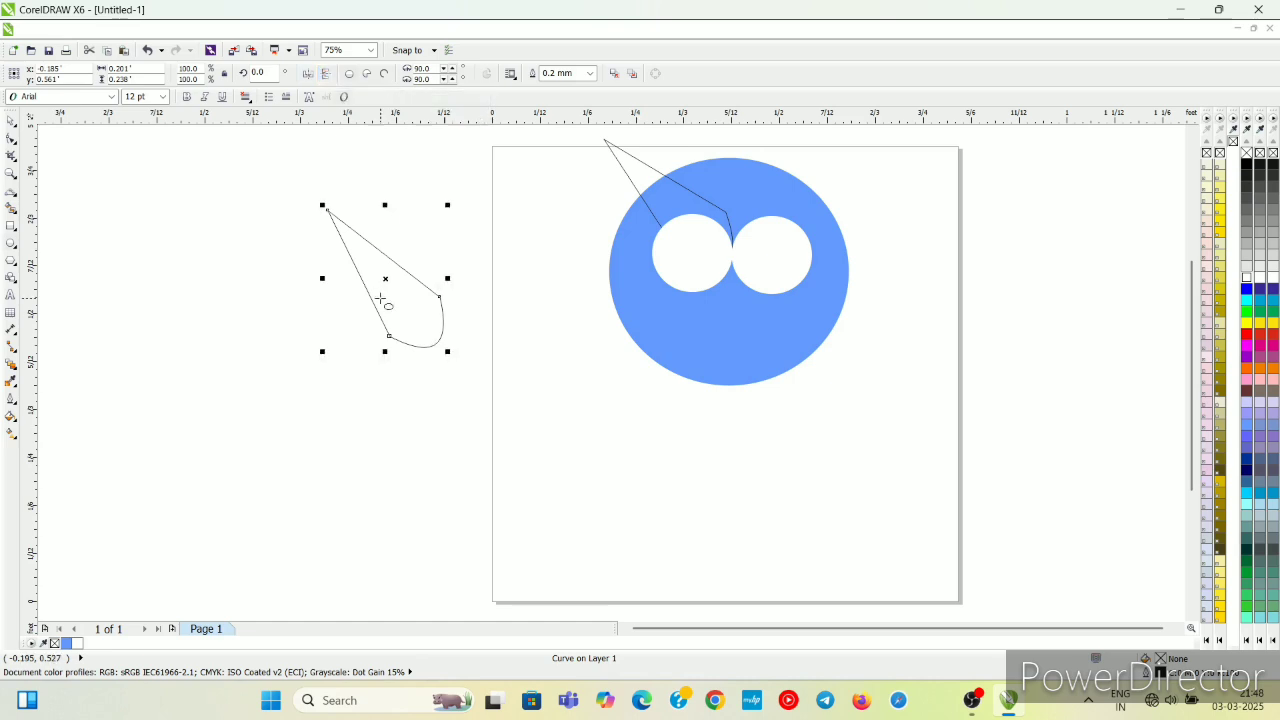
left_click(308, 74)
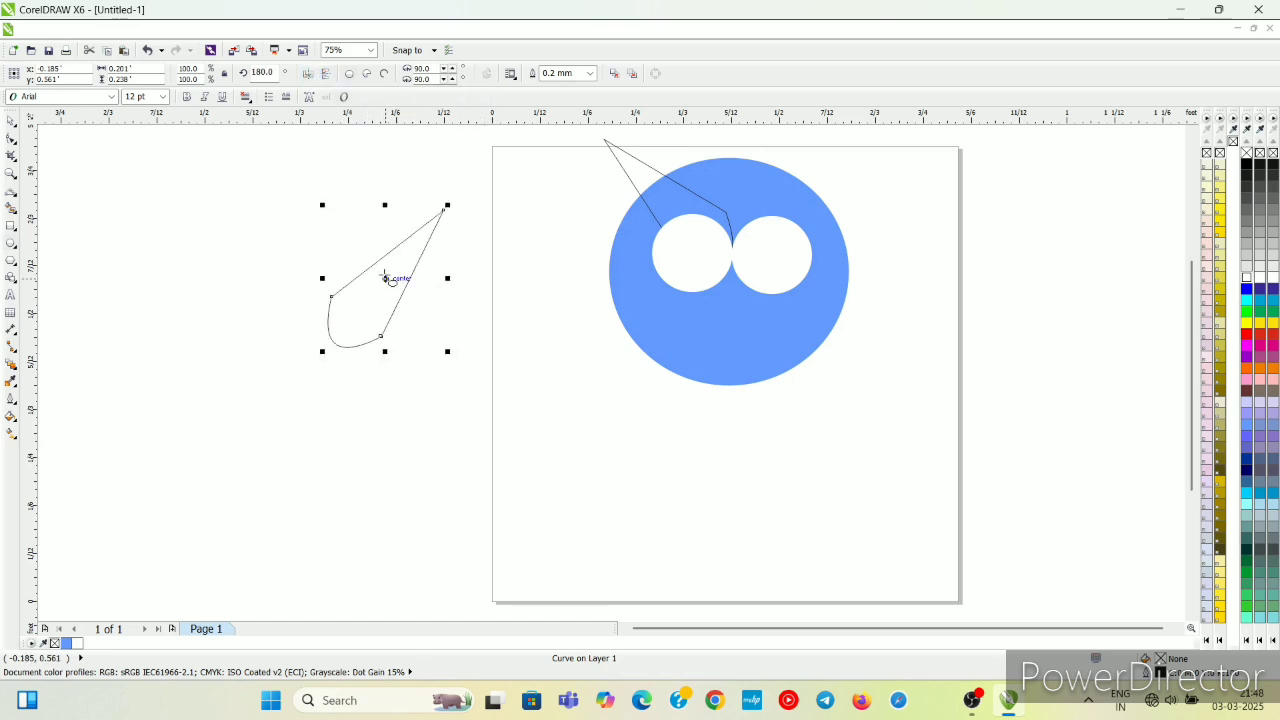
- Move the mirrored ear shape onto the head above the right white eye and rotate it to about 177.7°
left_click_drag(387, 278, 791, 199)
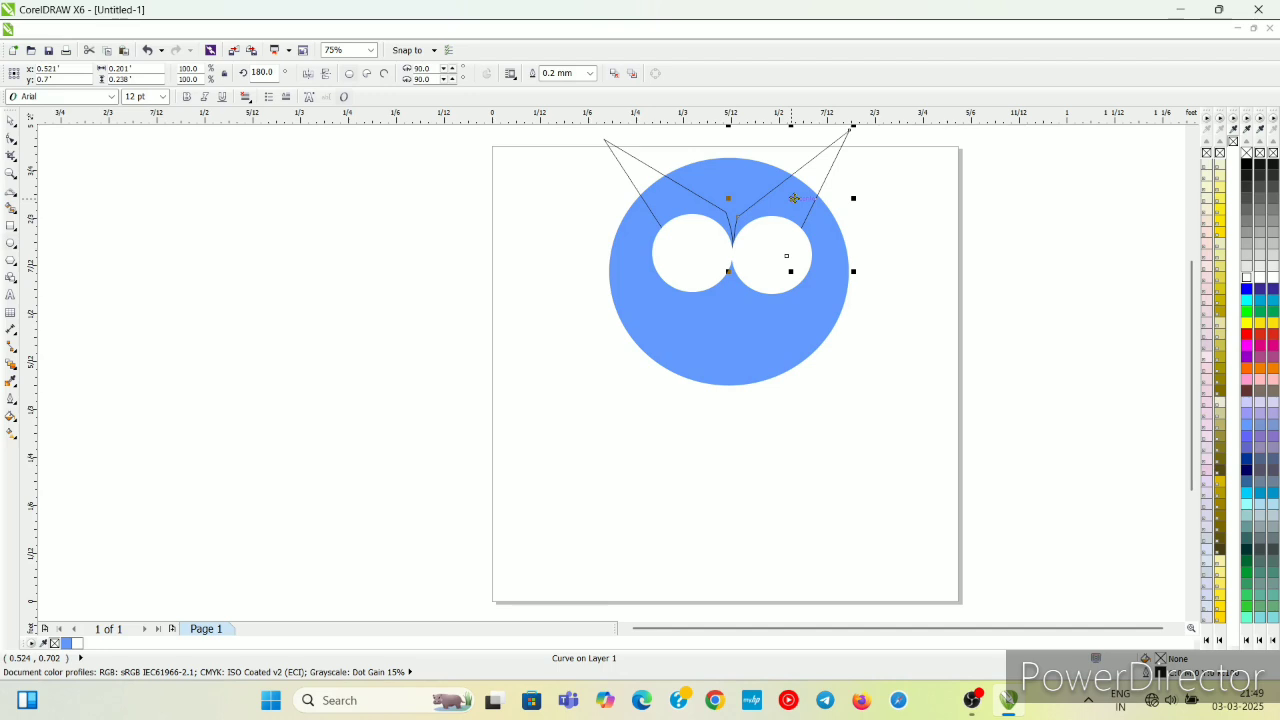
left_click(794, 198)
left_click_drag(856, 272, 853, 271)
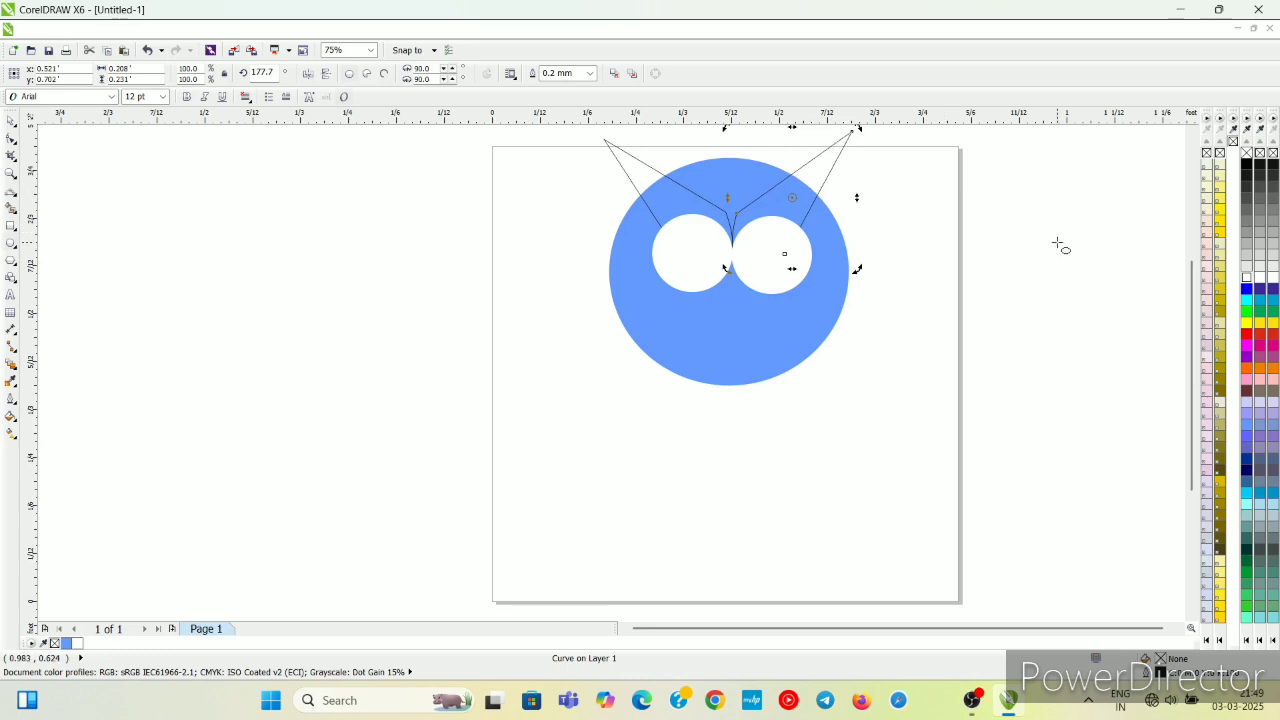
- Fill both ear shapes with dark blue (C:100 M:100 Y:0 K:0)
left_click(1261, 290)
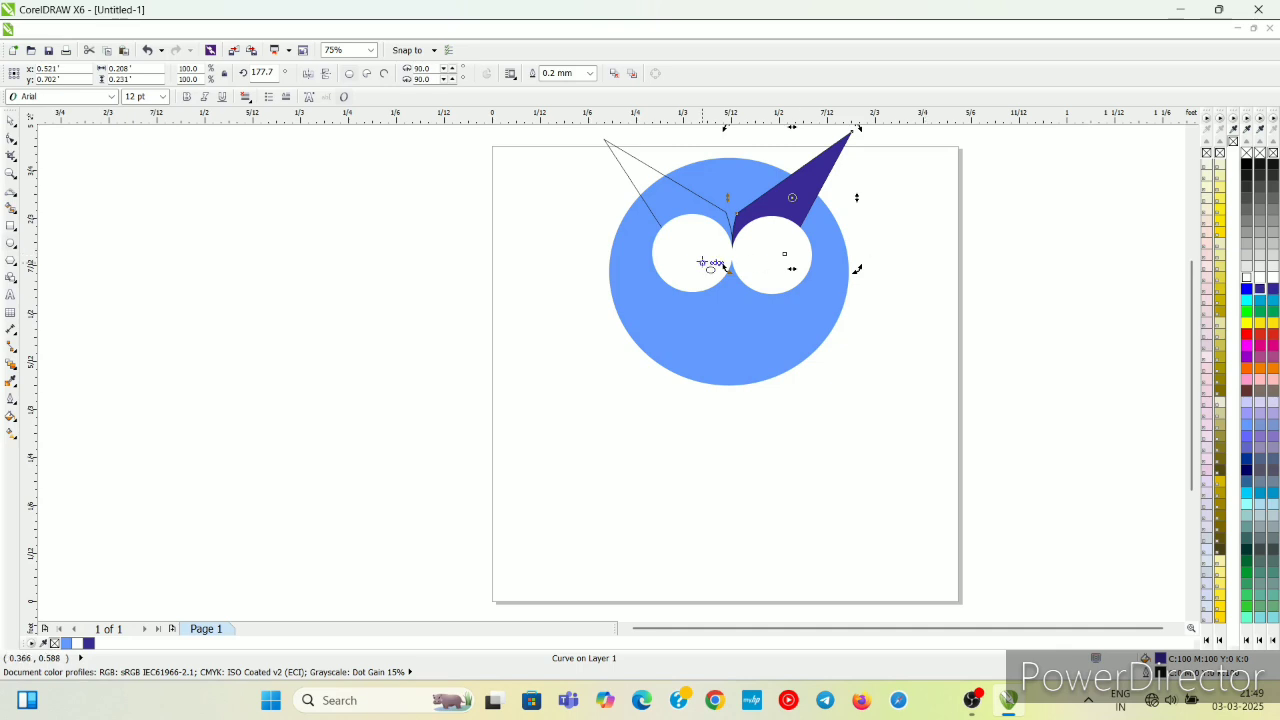
left_click(667, 201)
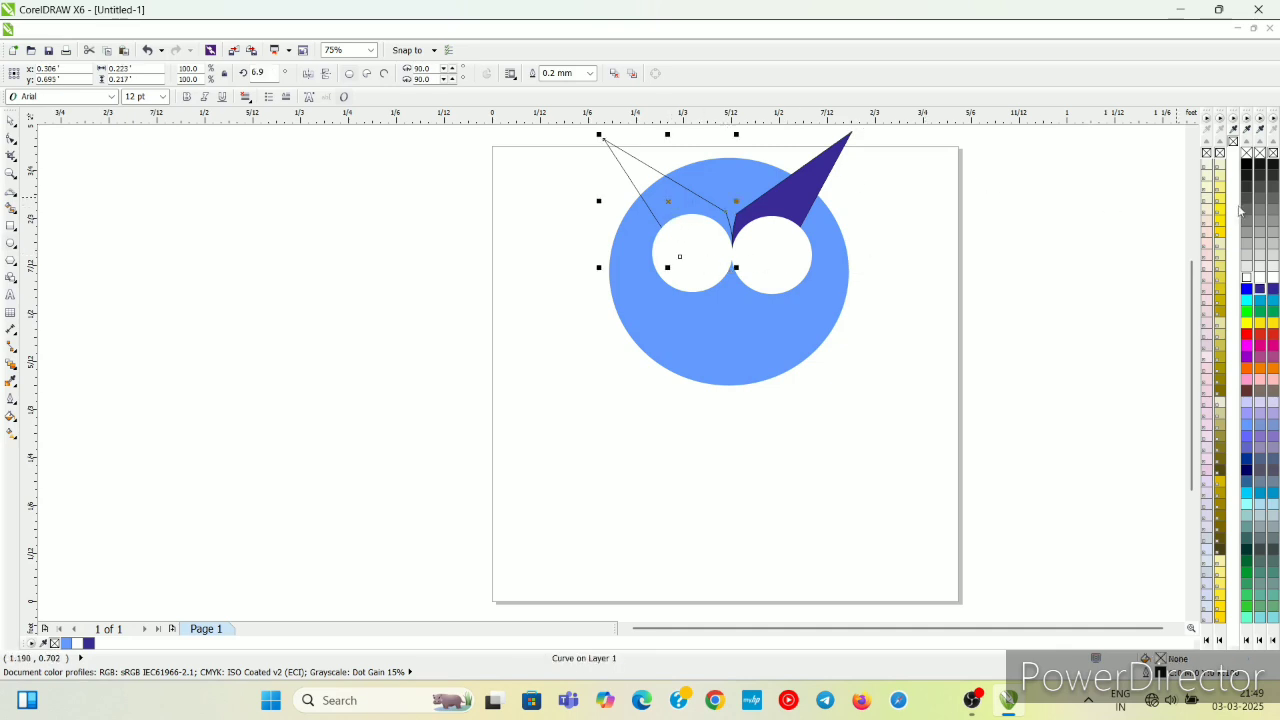
left_click(1261, 290)
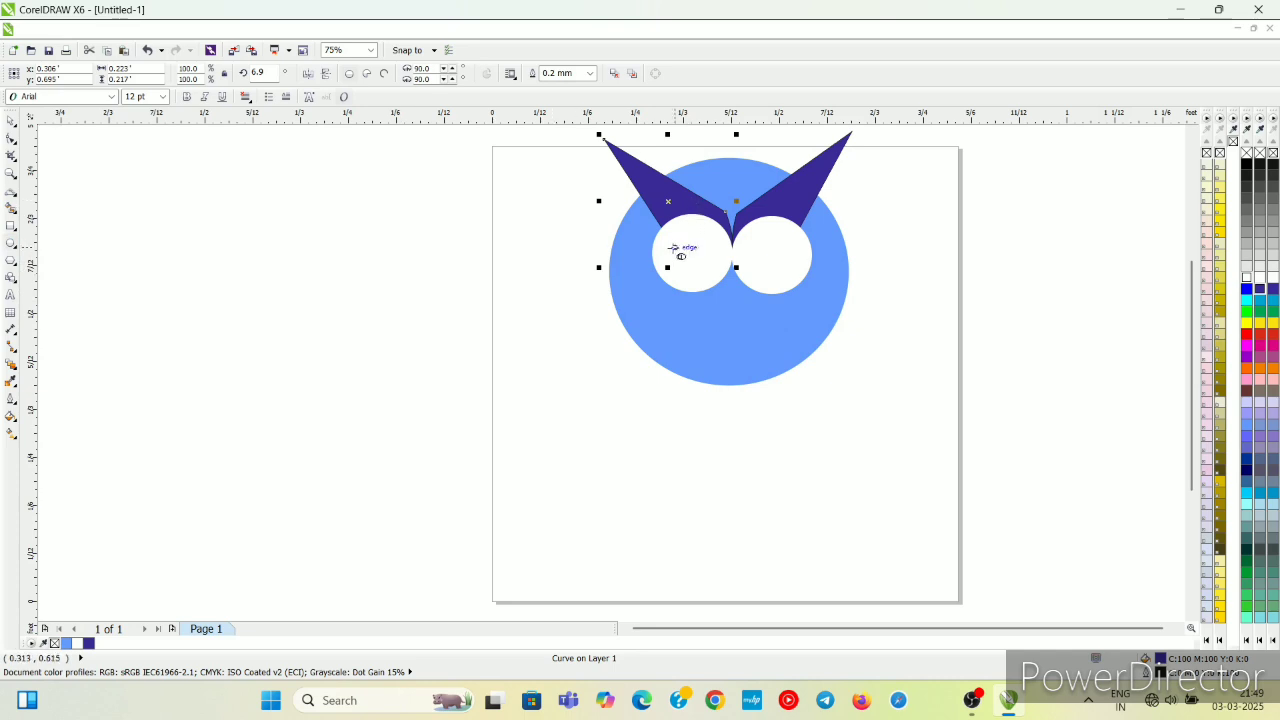
- Draw a black-filled pupil circle about 0.027 ft wide at the center of the left white eye
left_click_drag(675, 250, 696, 265)
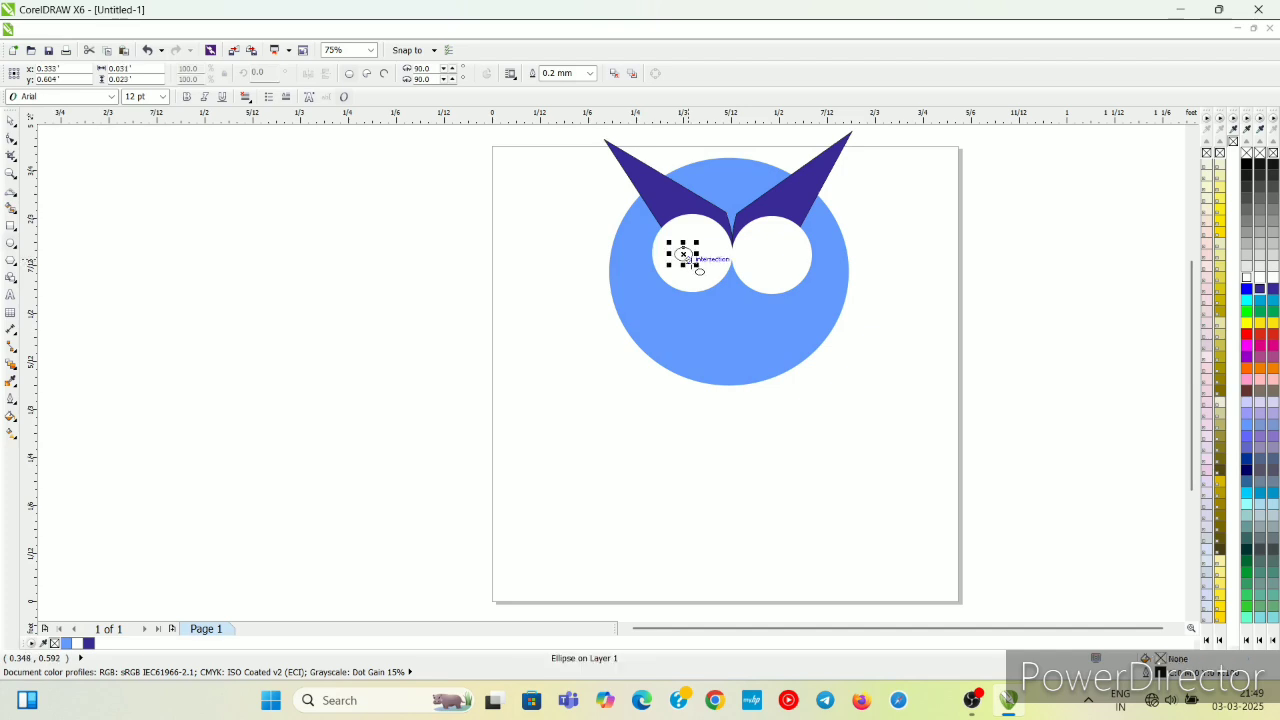
key("Delete")
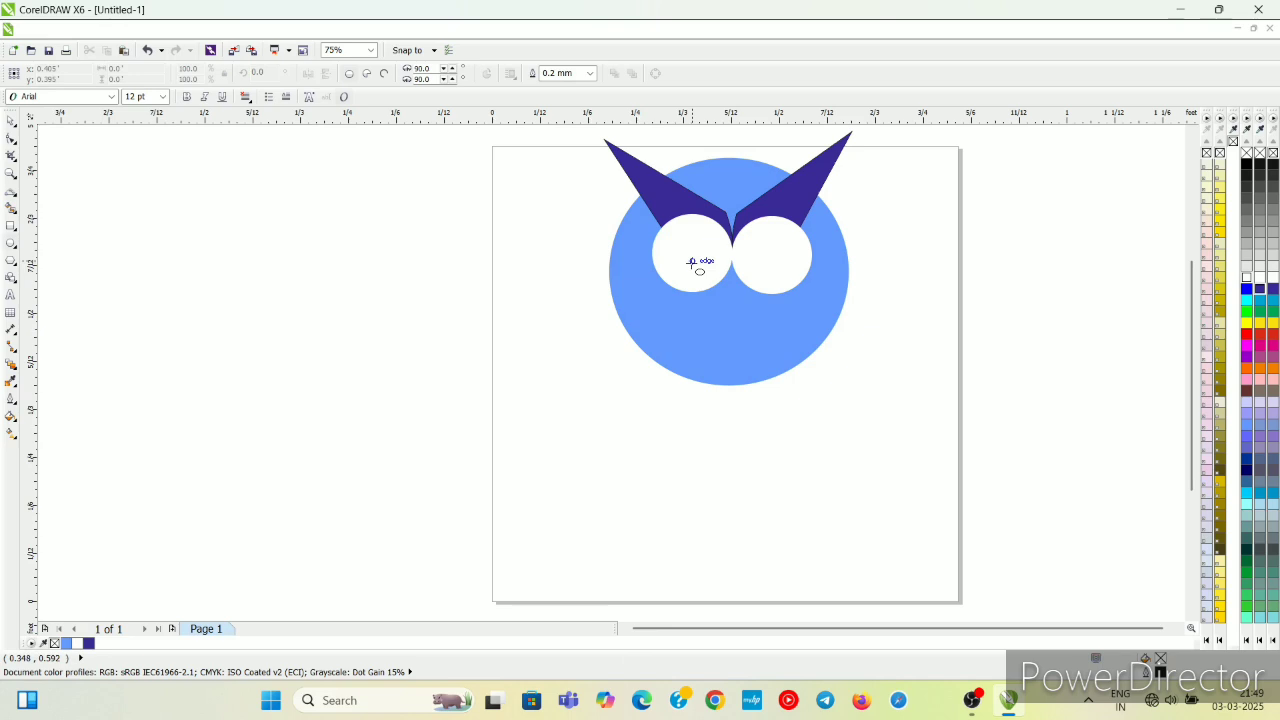
left_click(11, 174)
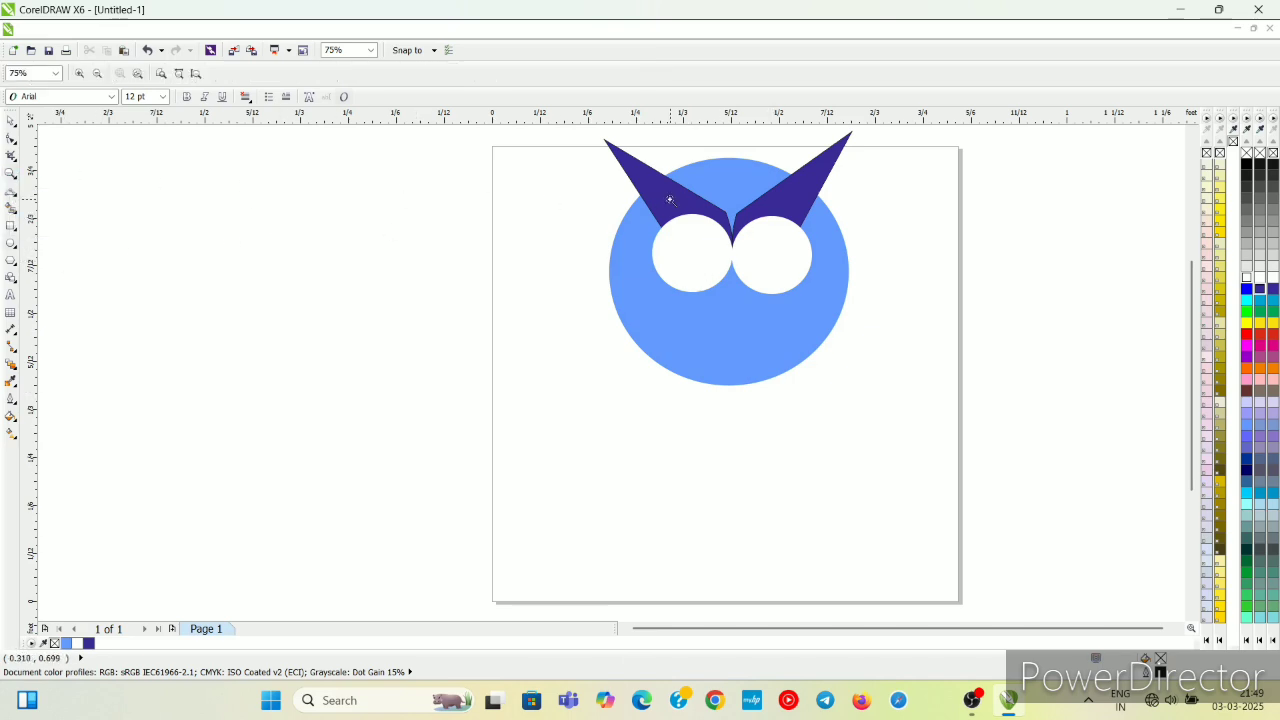
left_click(697, 263)
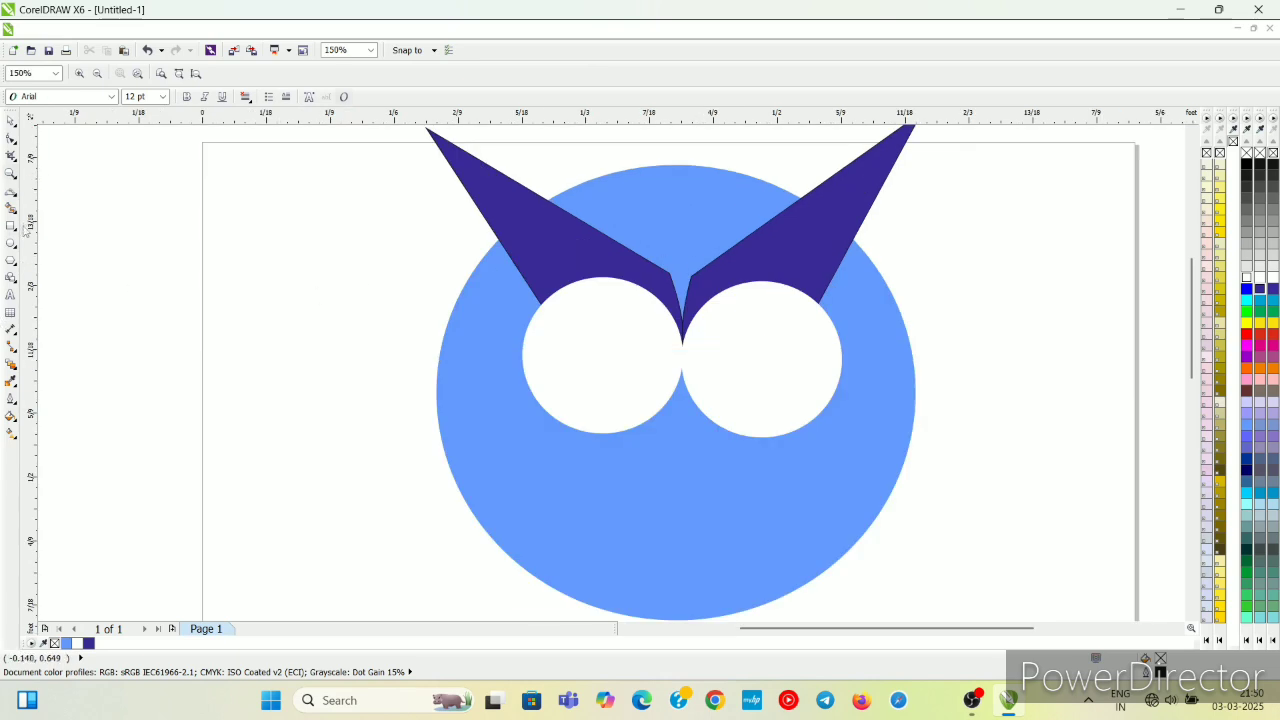
left_click(11, 243)
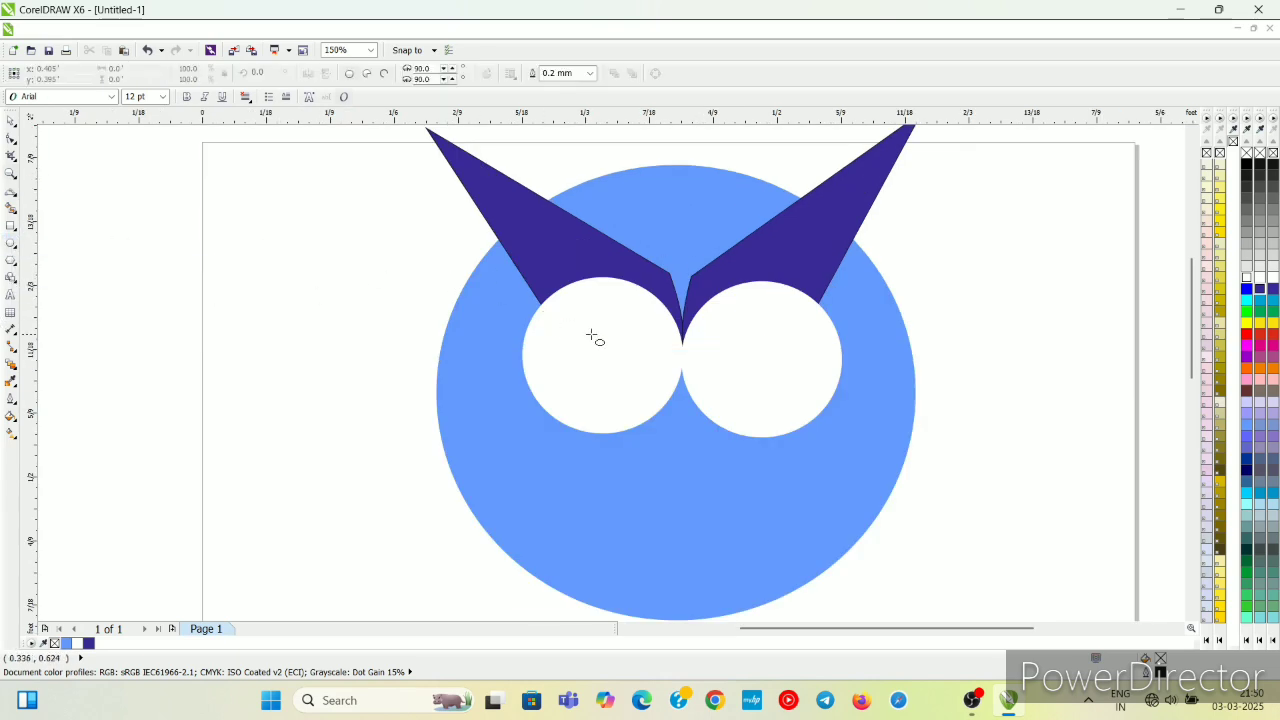
mouse_move(591, 336)
left_mouse_down()
mouse_move(624, 369)
mouse_move(595, 354)
left_mouse_up()
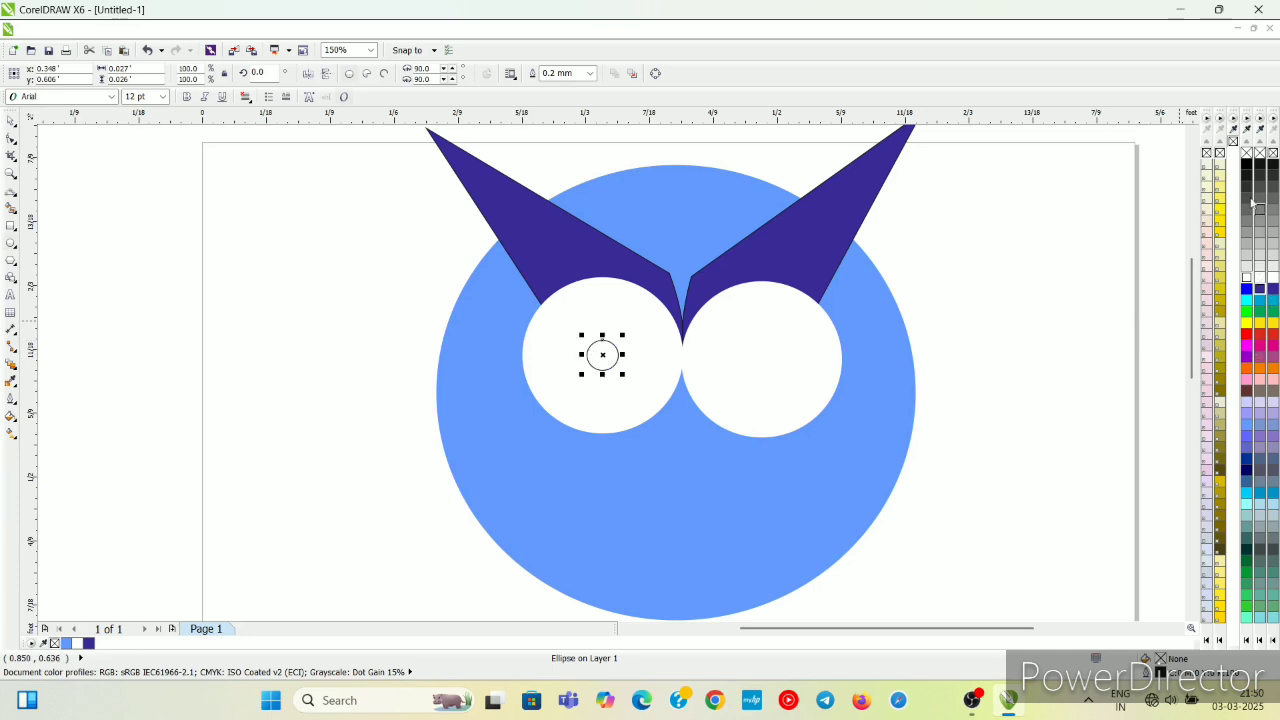
left_click(1247, 165)
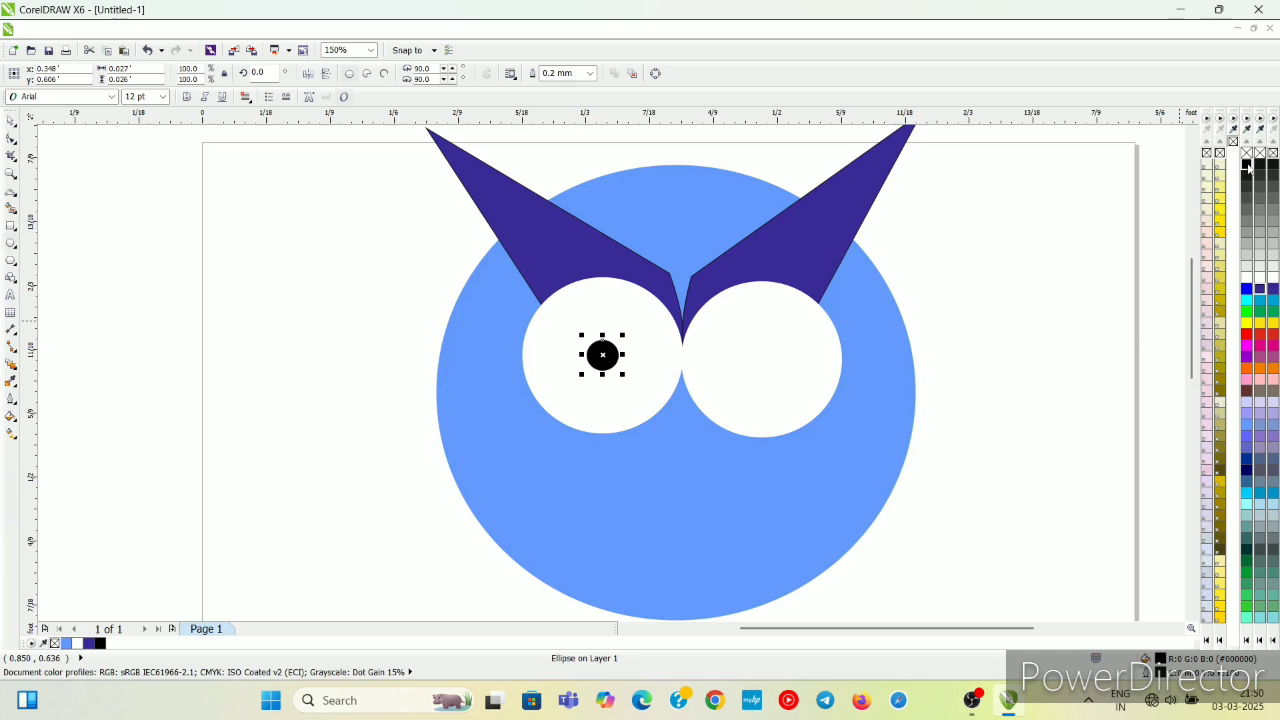
- Duplicate the black pupil and place the copy at the center of the right white eye
key("ctrl+d")
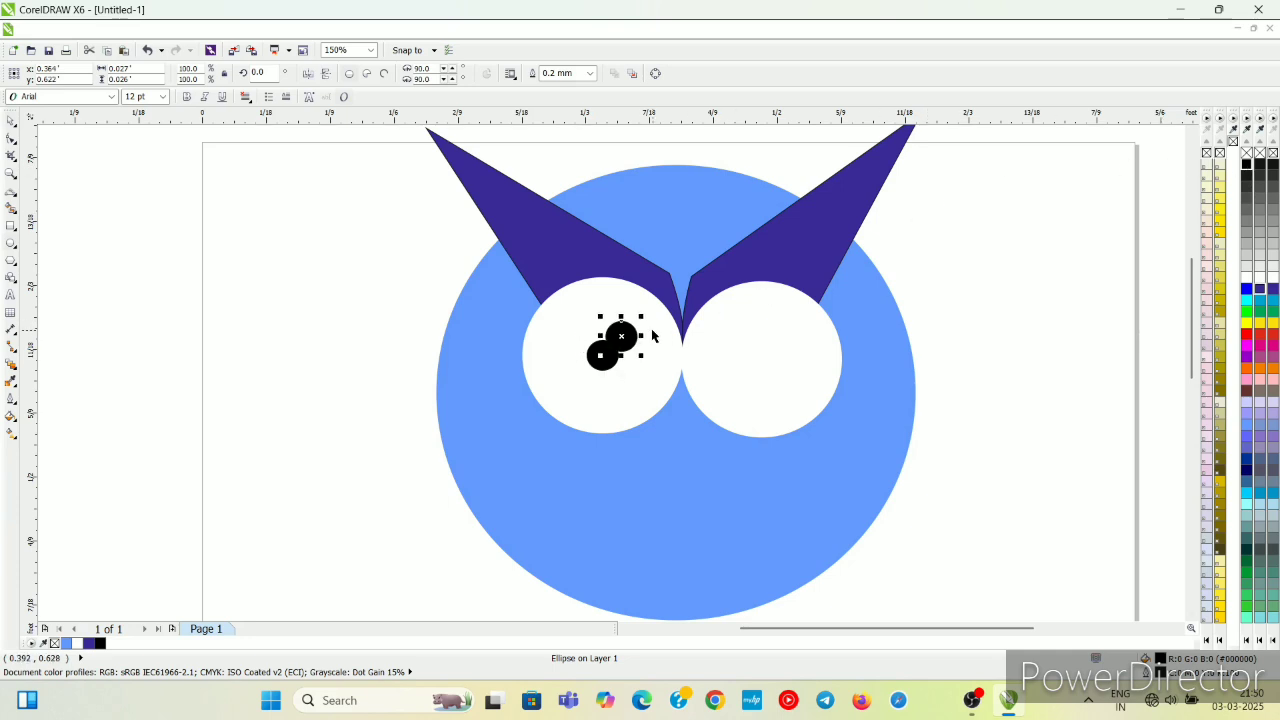
left_click_drag(621, 336, 762, 358)
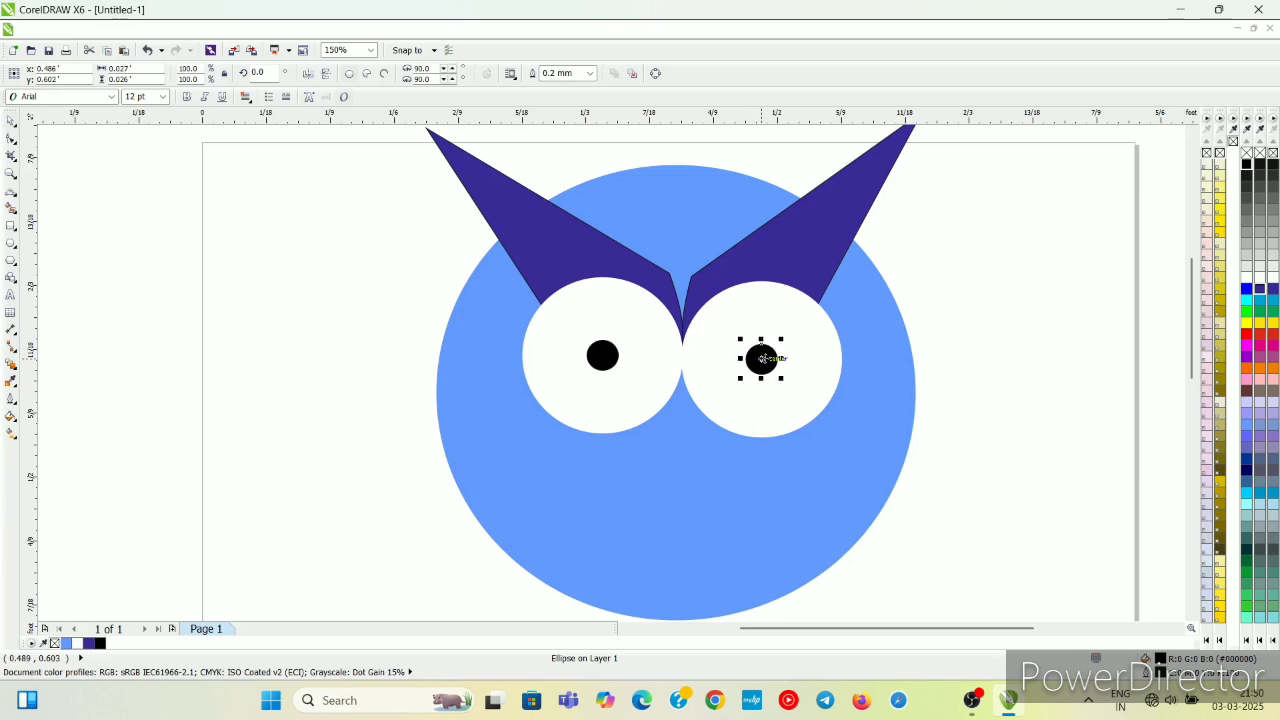
left_click(994, 372)
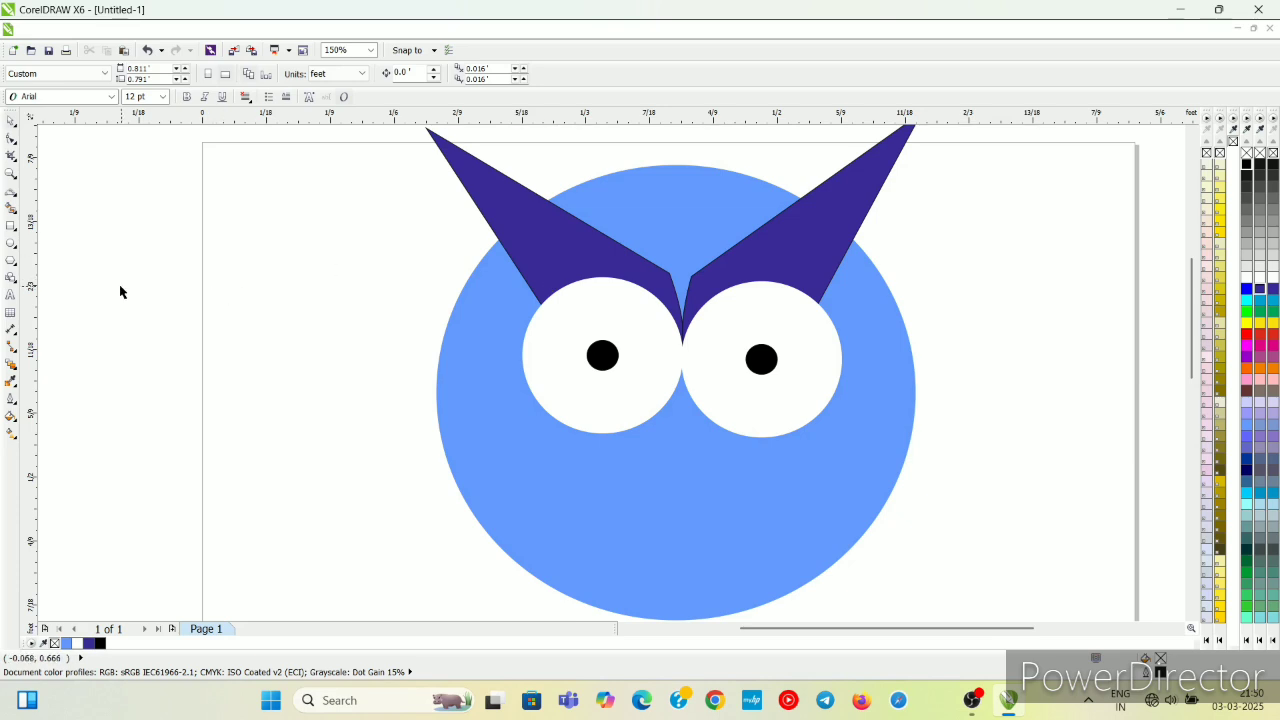
left_click(13, 279)
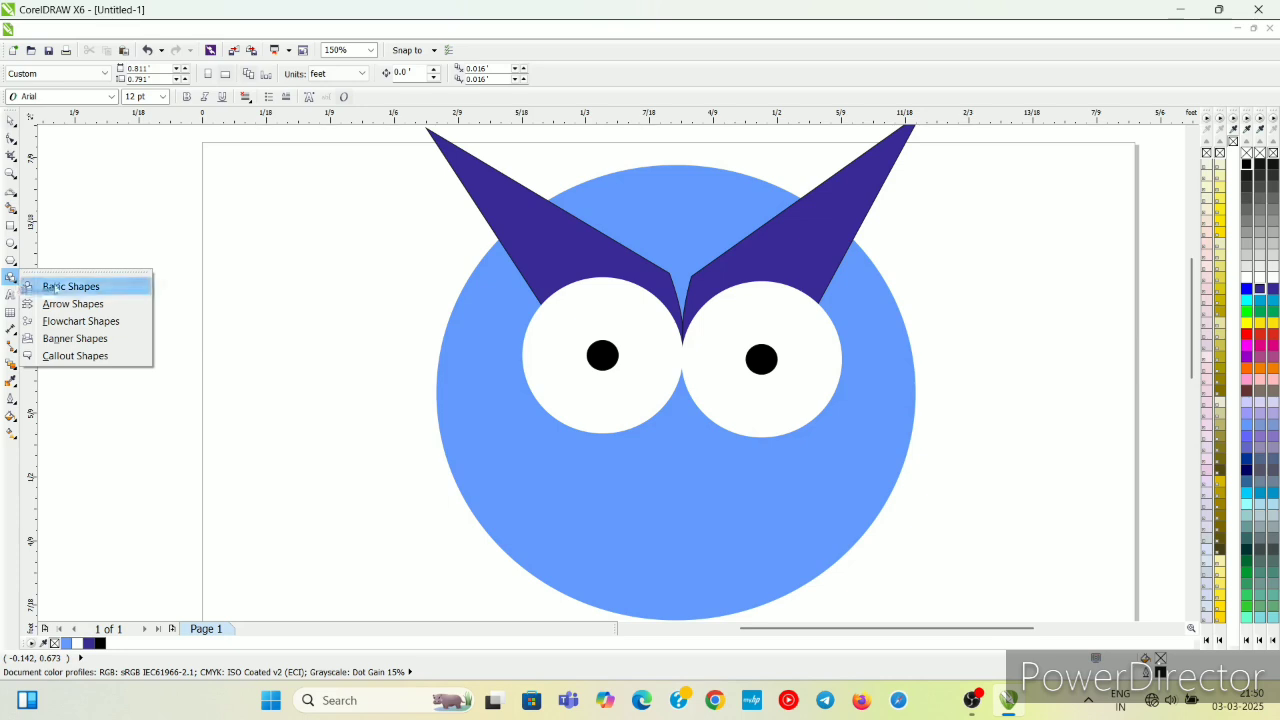
left_click(54, 287)
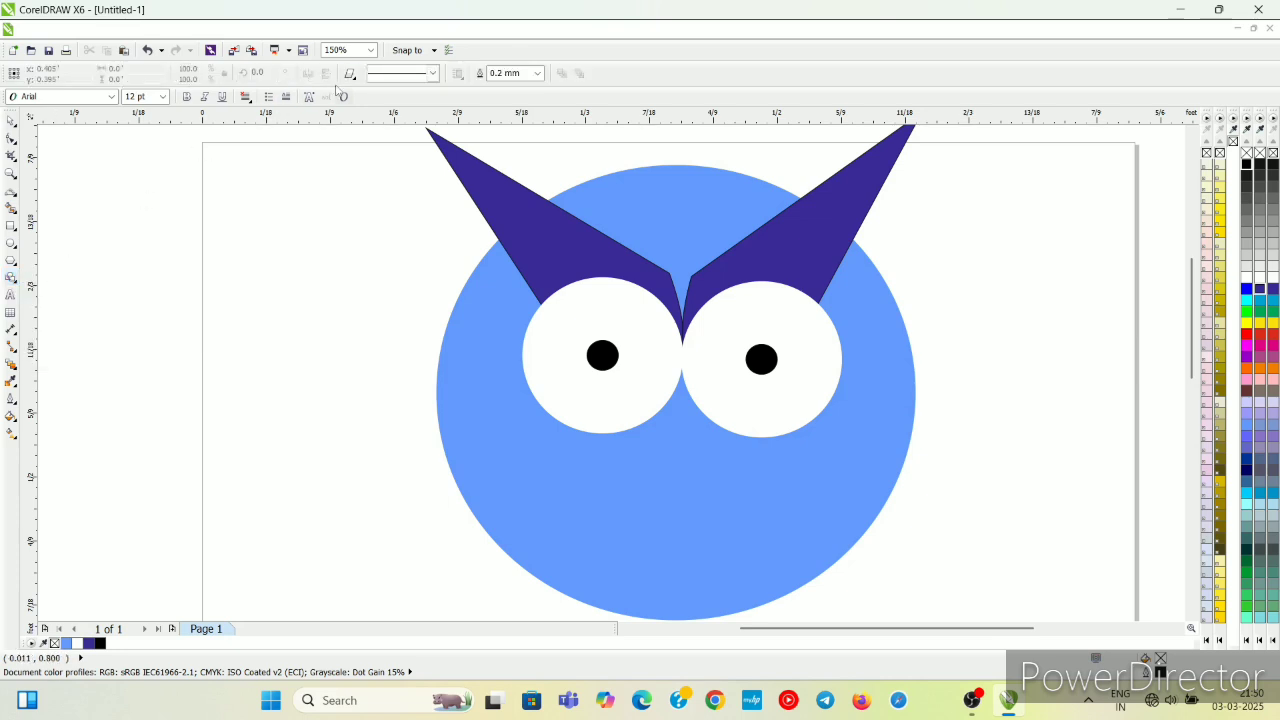
left_click(351, 75)
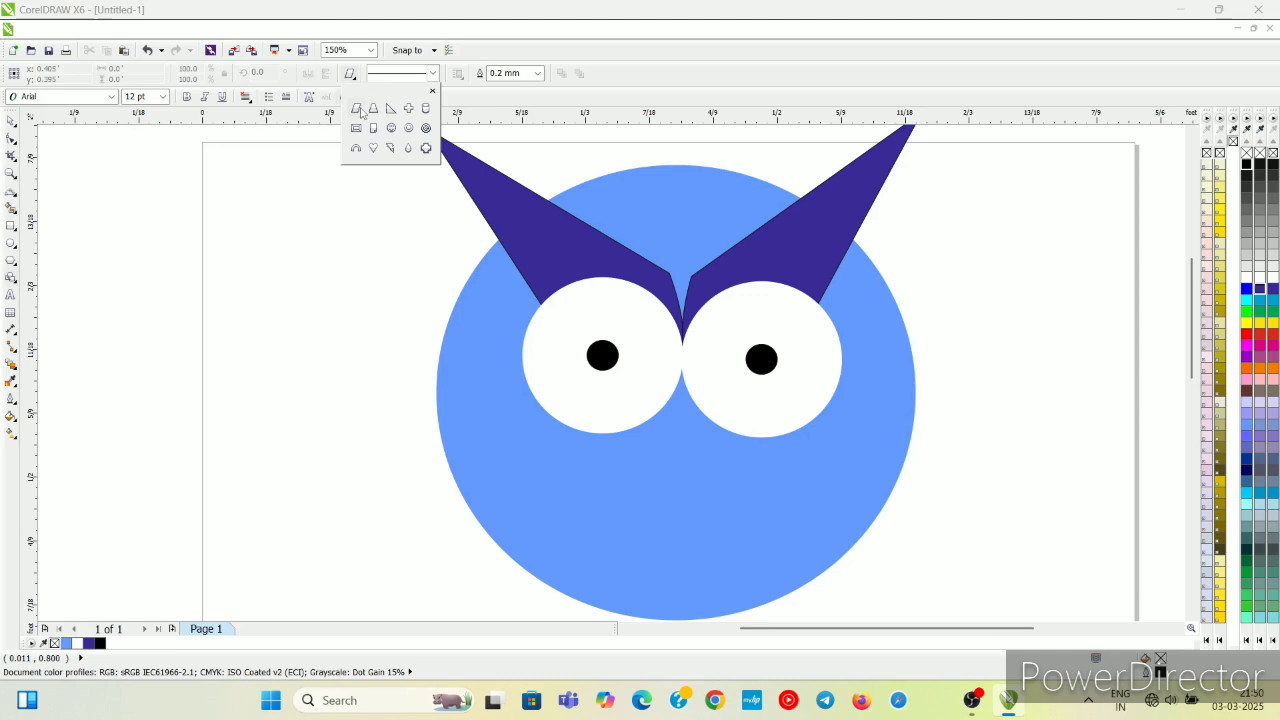
left_click(88, 215)
- Draw a rectangle about 0.068 by 0.062 ft below and between the eyes, and rotate it about 46.8° into a diamond
left_click(9, 228)
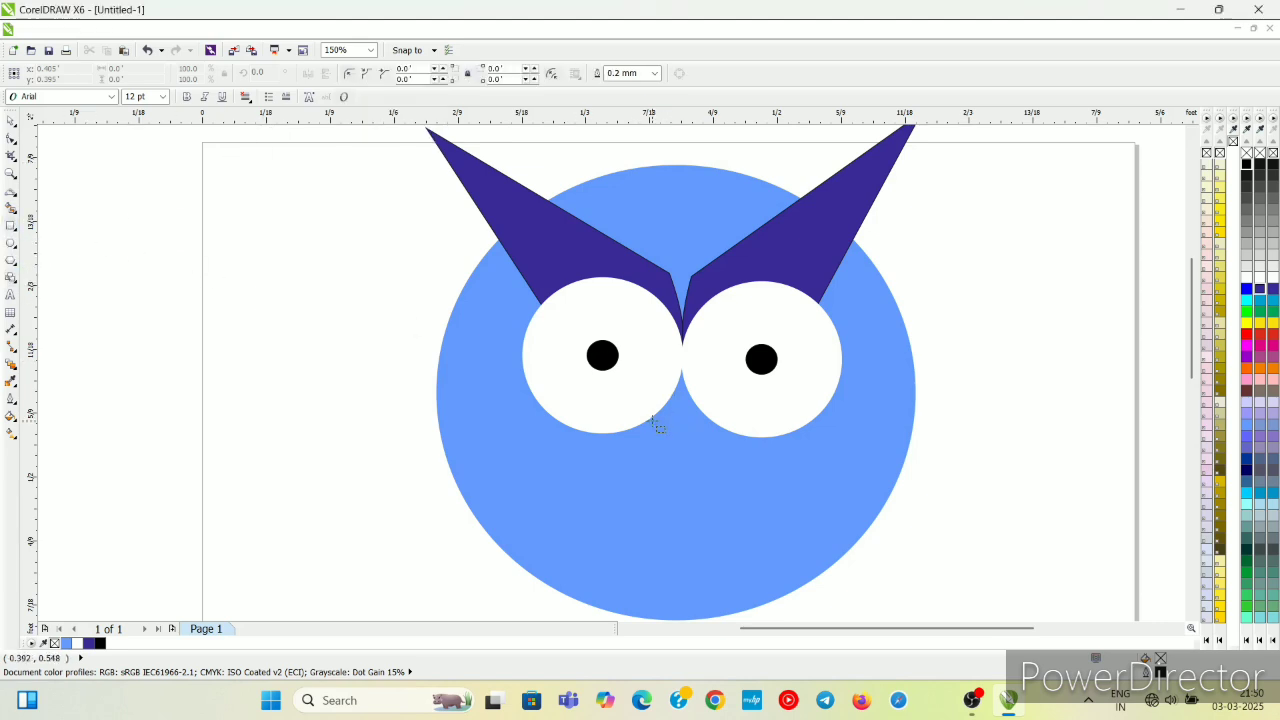
left_click_drag(649, 418, 728, 490)
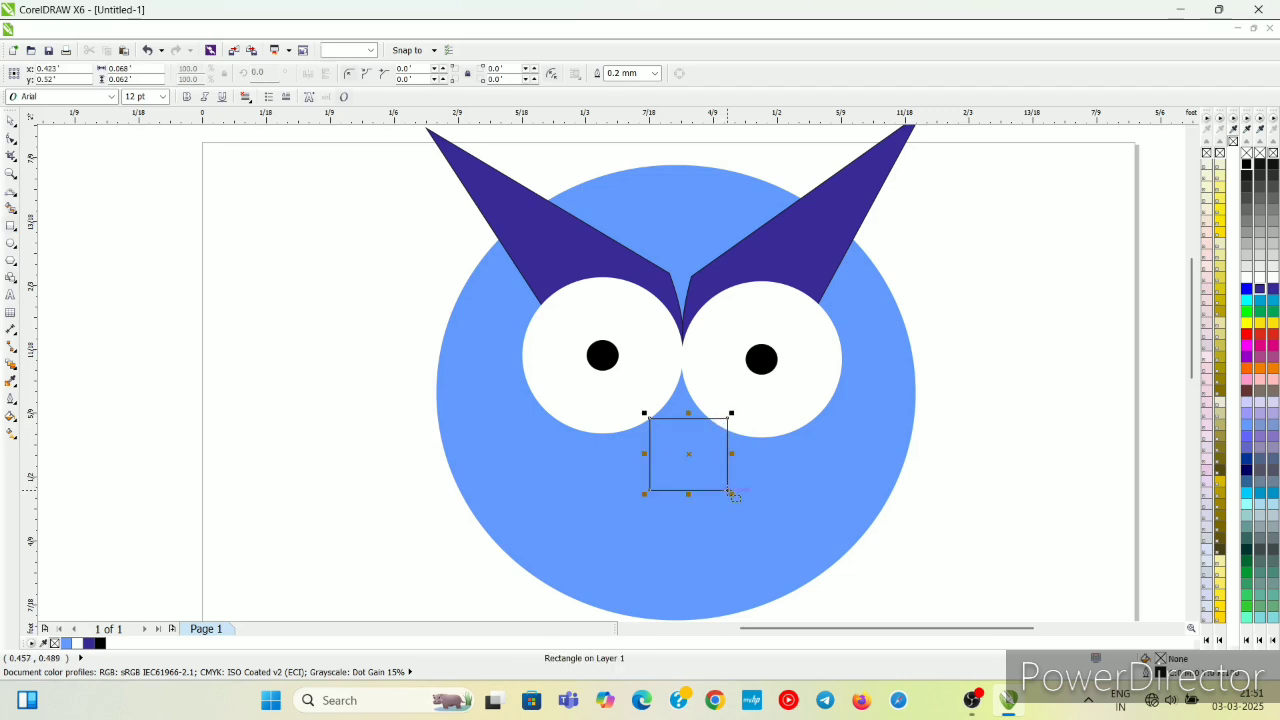
left_click(689, 456)
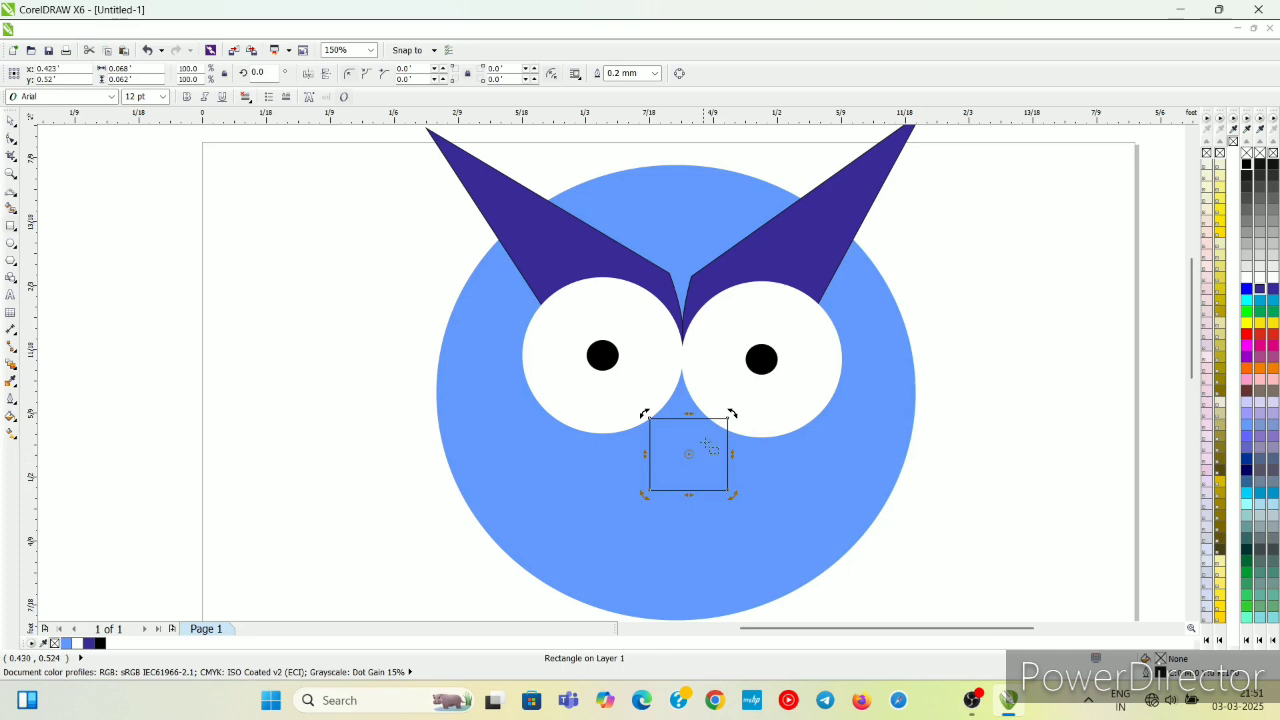
left_click_drag(733, 413, 697, 410)
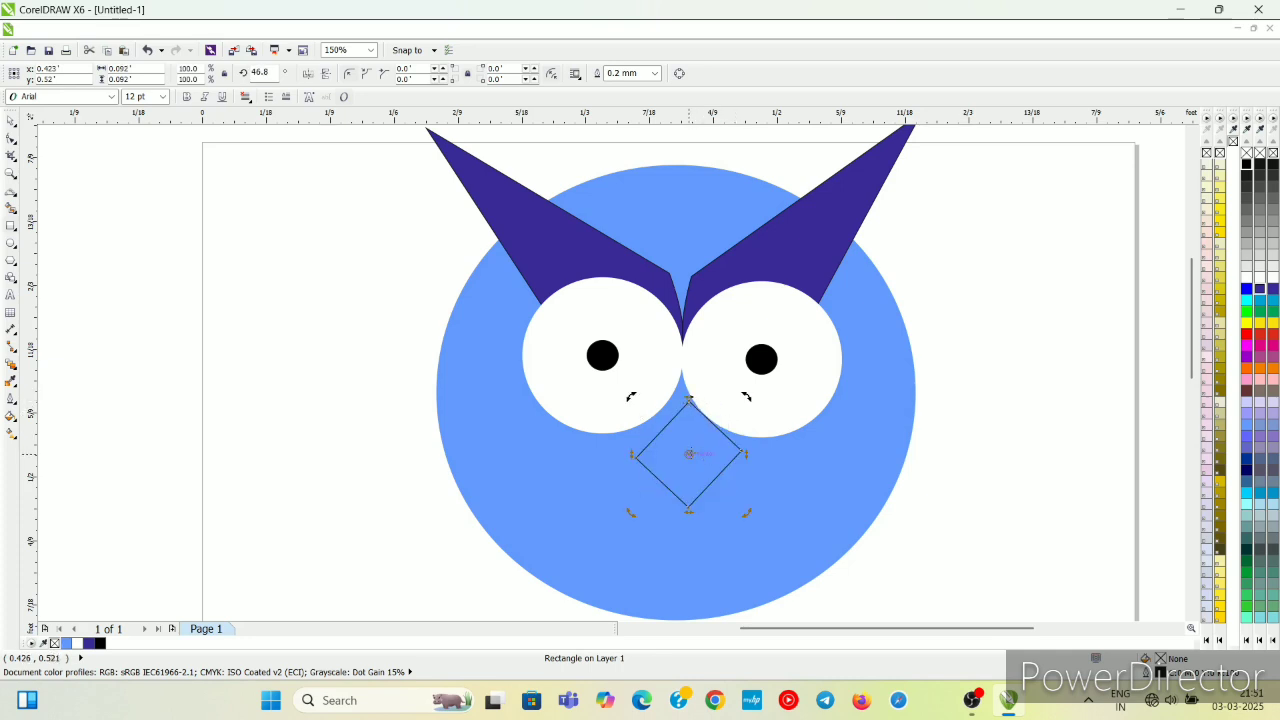
- Move the diamond up so its top corner meets the point between the eyes, and fill it with yellow (#FFFF00)
left_click(690, 453)
left_click_drag(691, 453, 682, 426)
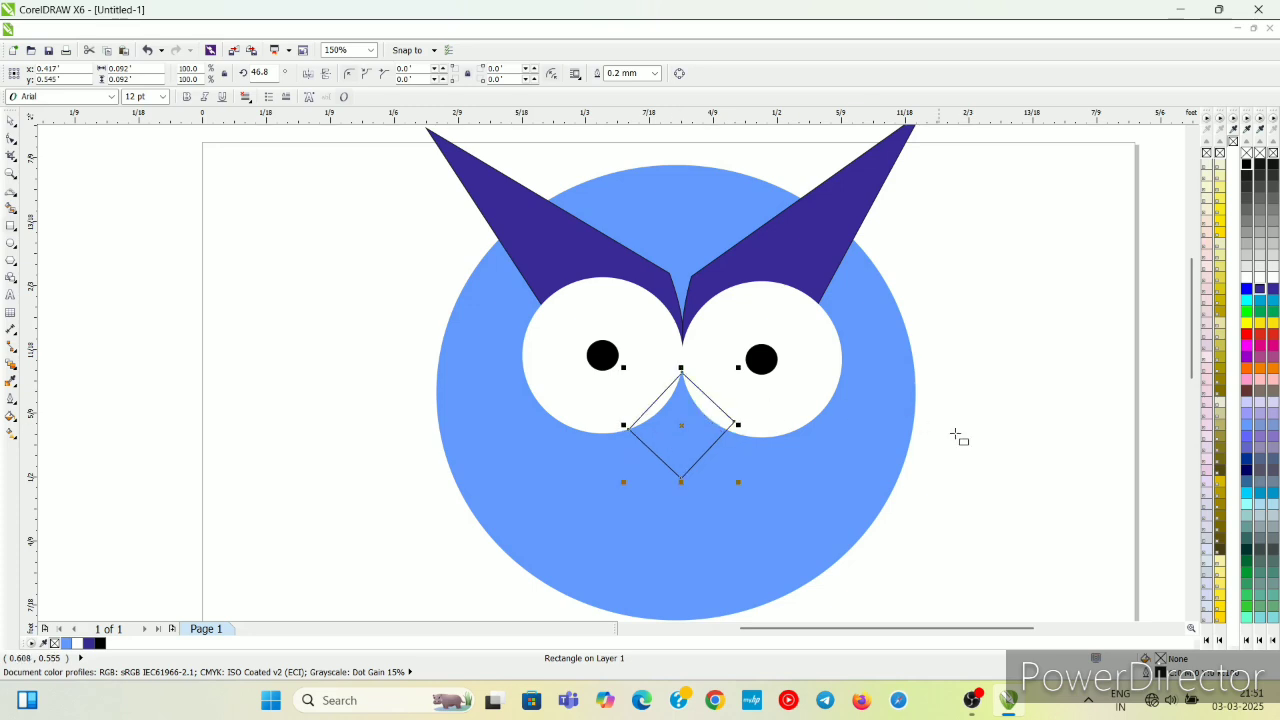
left_click(1246, 324)
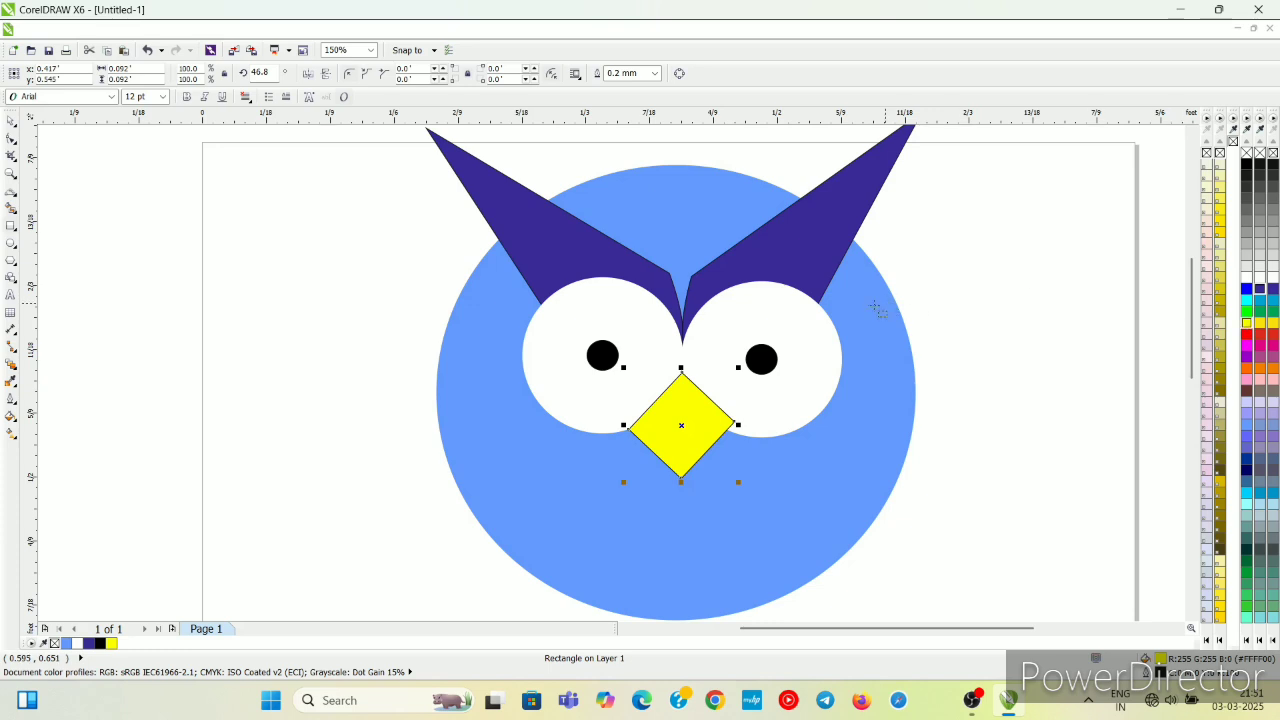
- Try sending the yellow diamond to the back of the page, and undo that order change
right_click(684, 420)
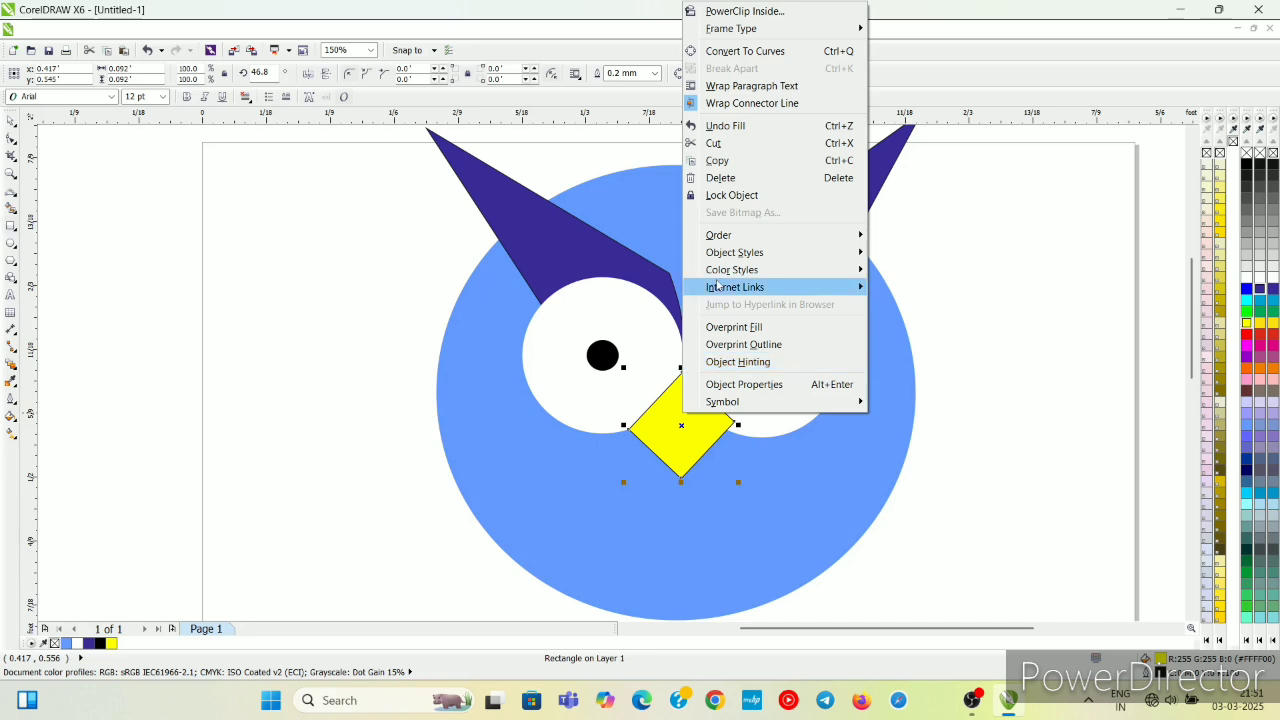
mouse_move(729, 236)
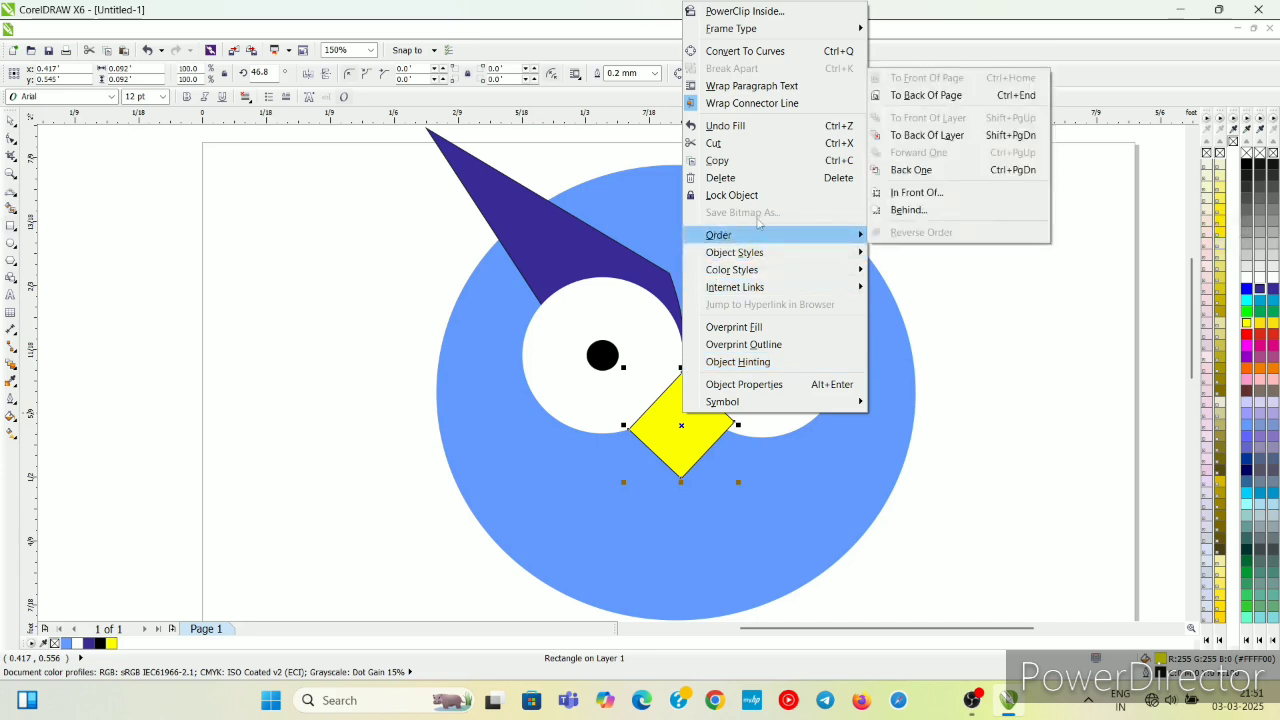
left_click(928, 96)
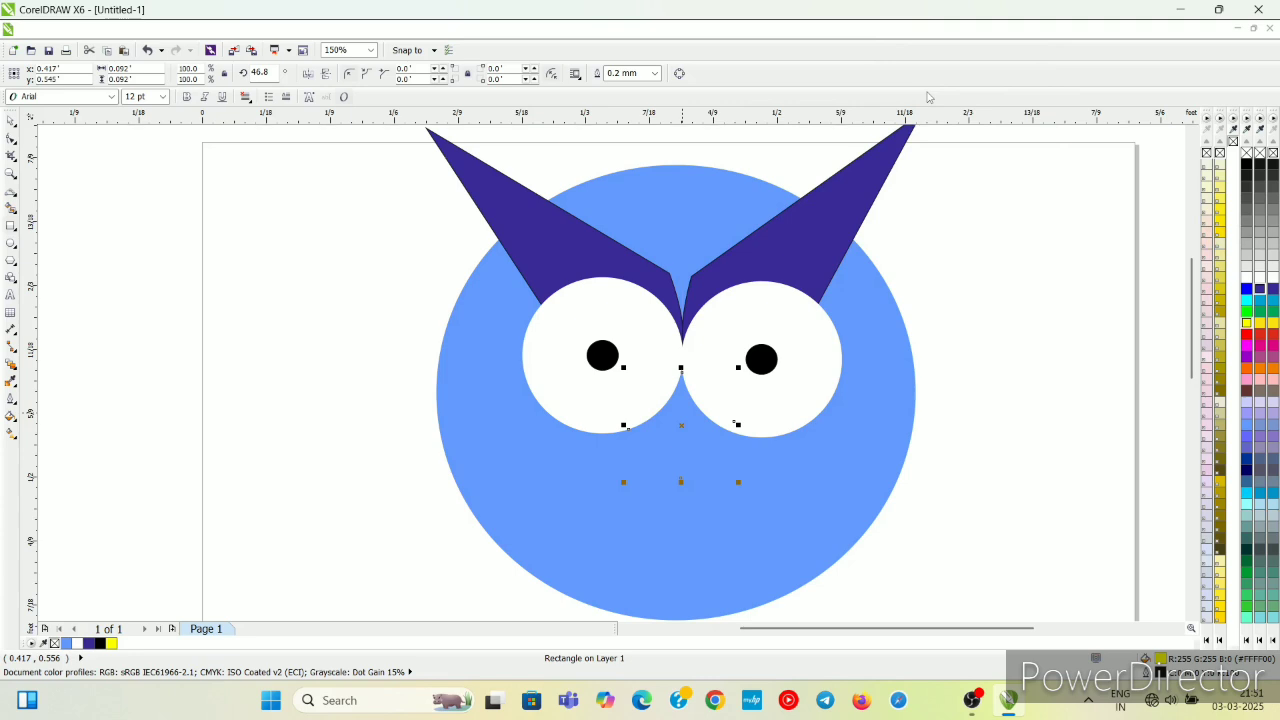
key("ctrl+z")
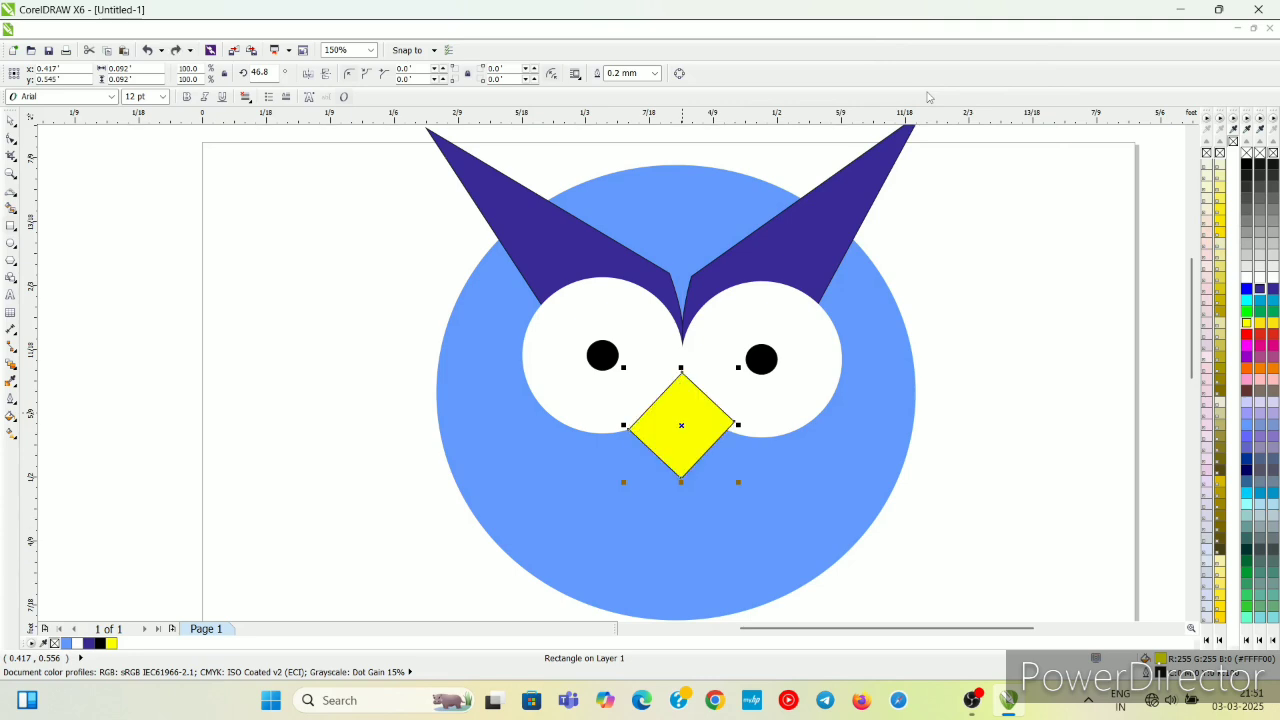
- Move the yellow diamond back one level in the stacking order, and bring it forward one level again
right_click(662, 430)
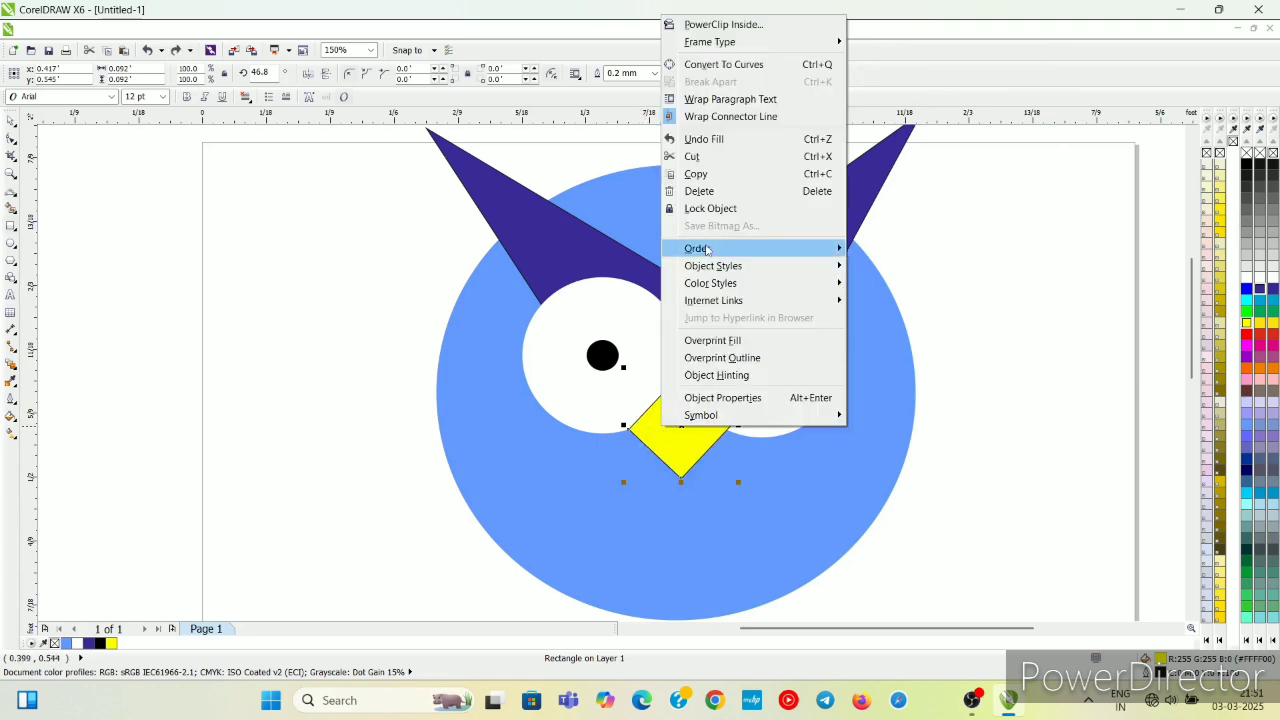
mouse_move(705, 251)
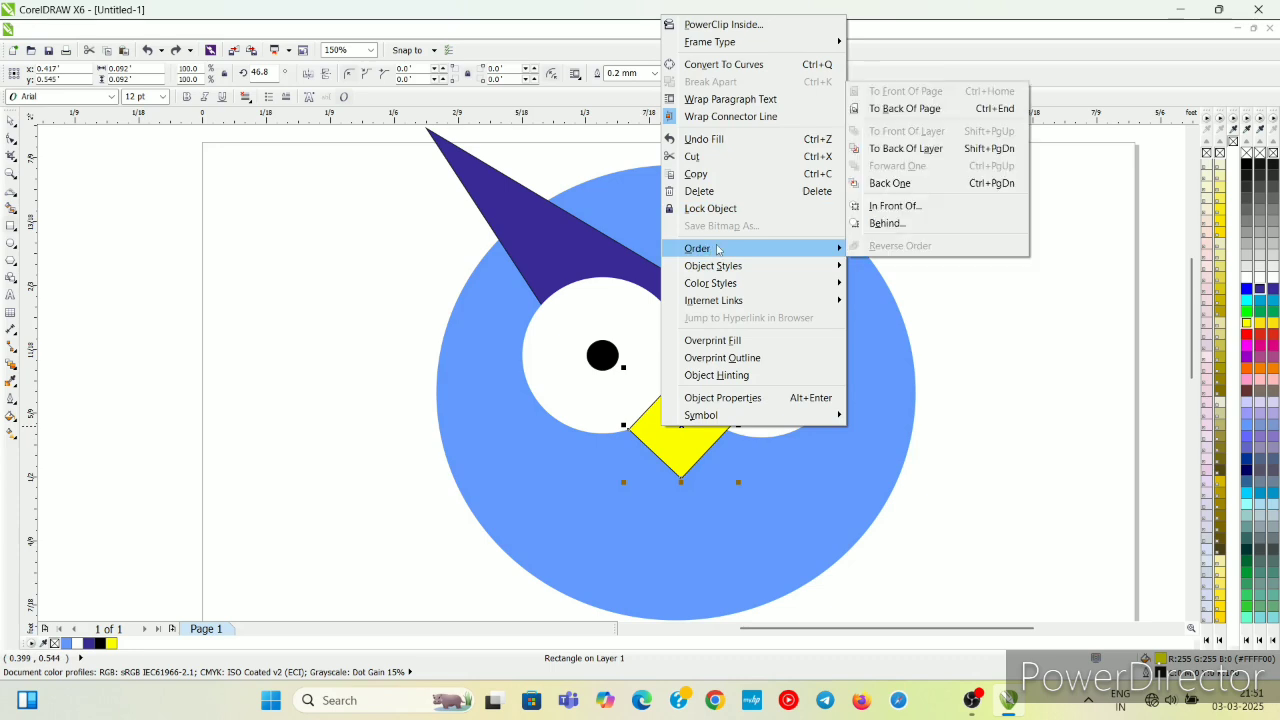
left_click(884, 184)
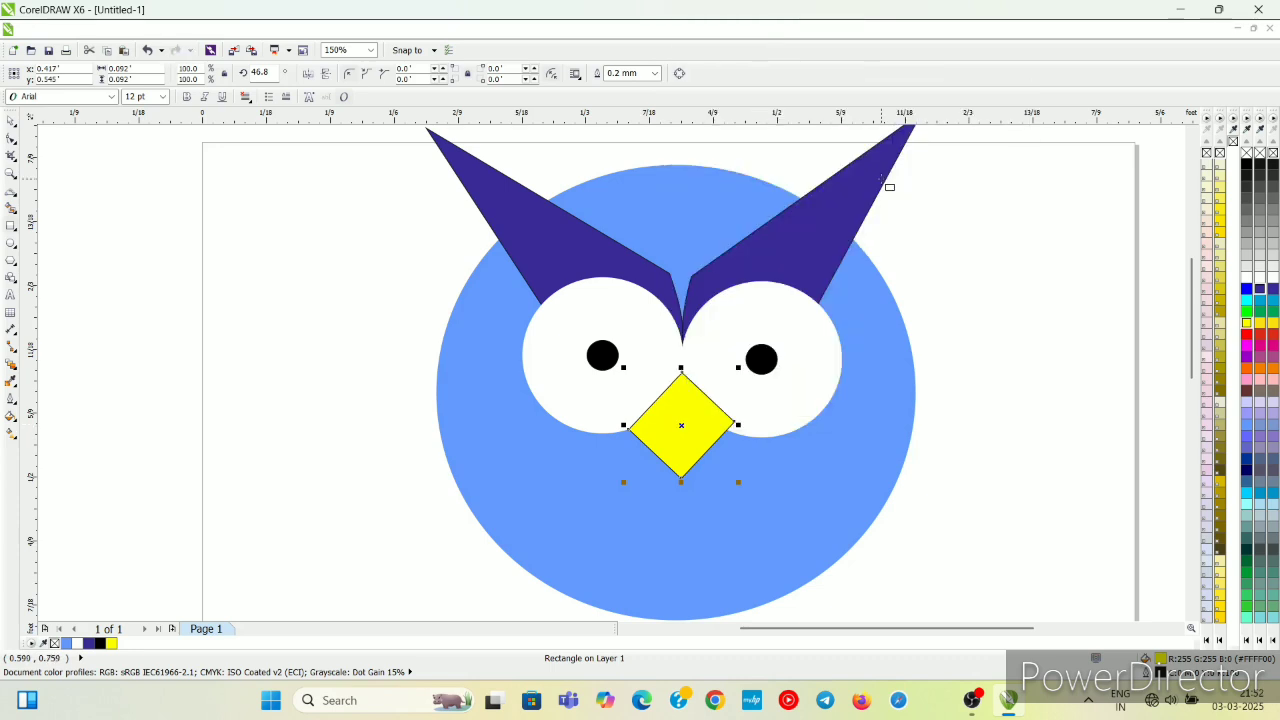
right_click(685, 391)
mouse_move(731, 230)
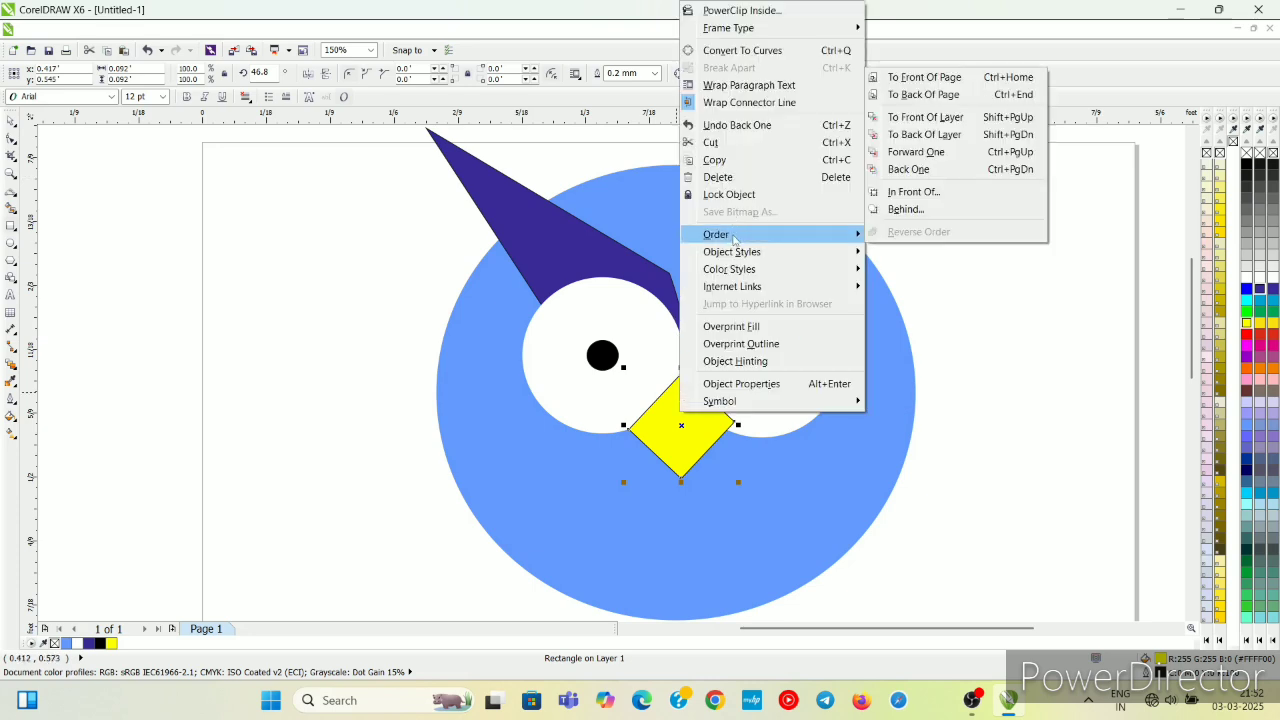
left_click(903, 155)
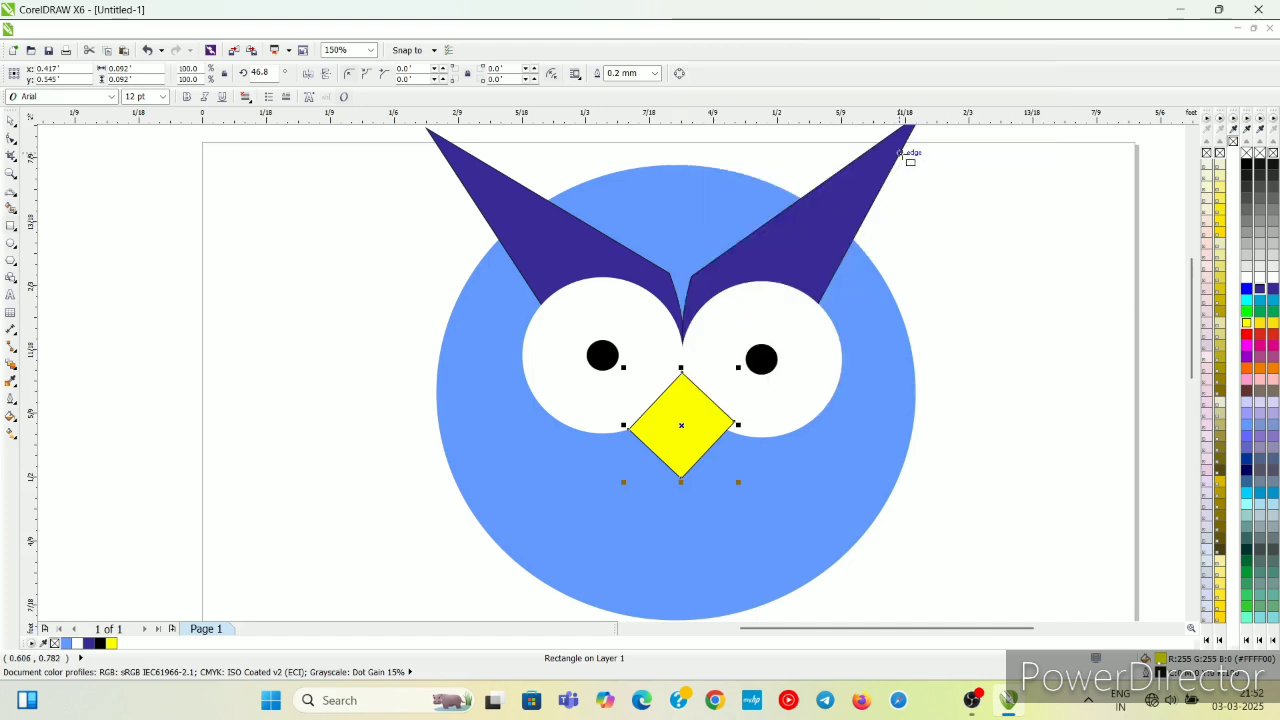
right_click(691, 424)
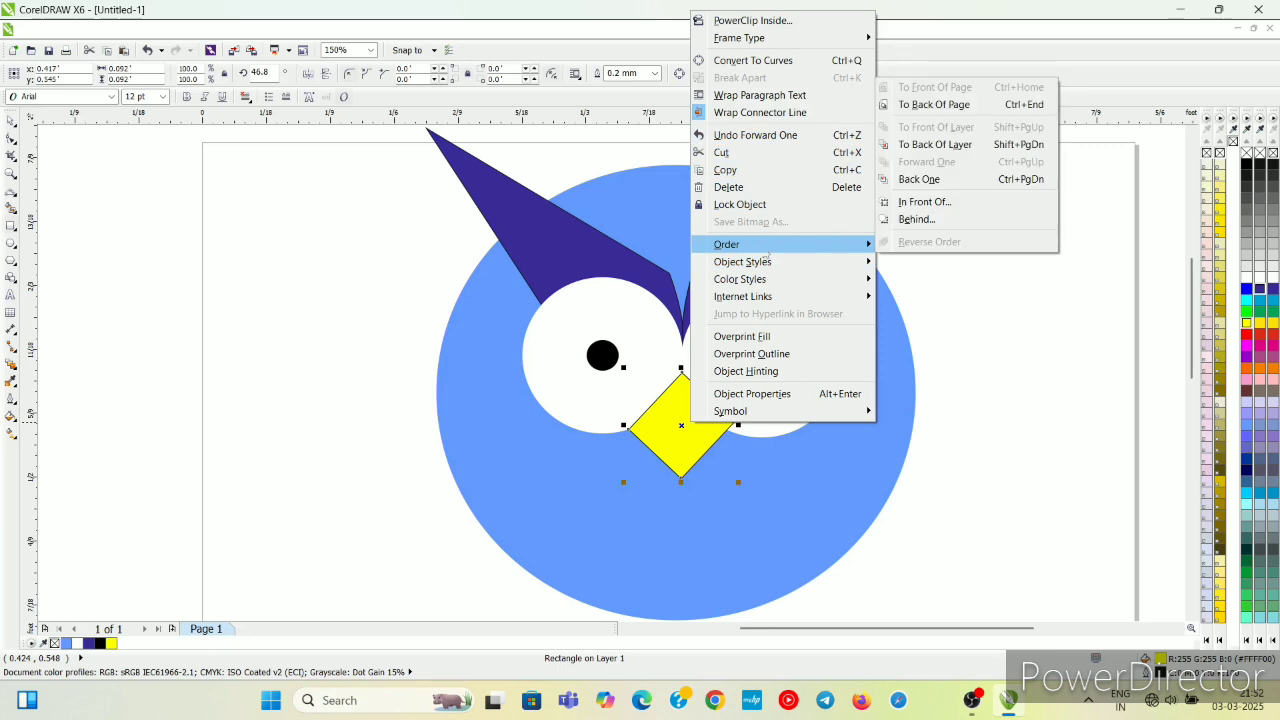
left_click(918, 219)
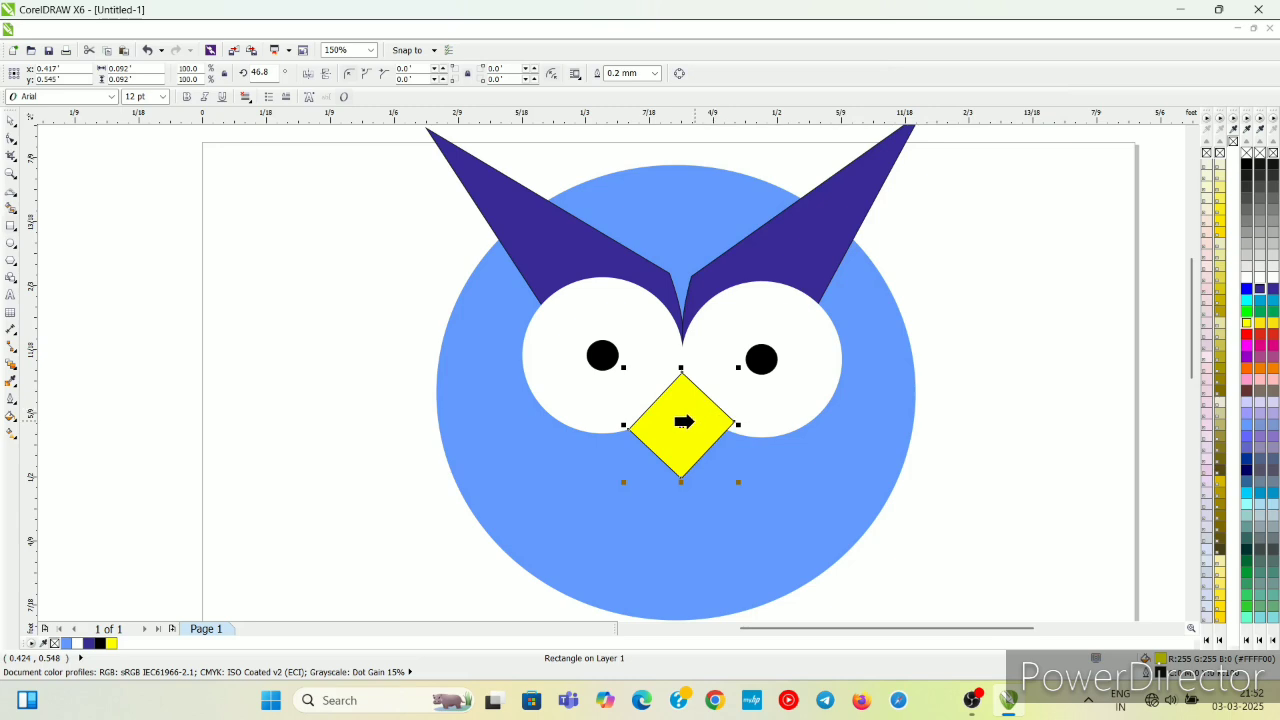
left_click(684, 422)
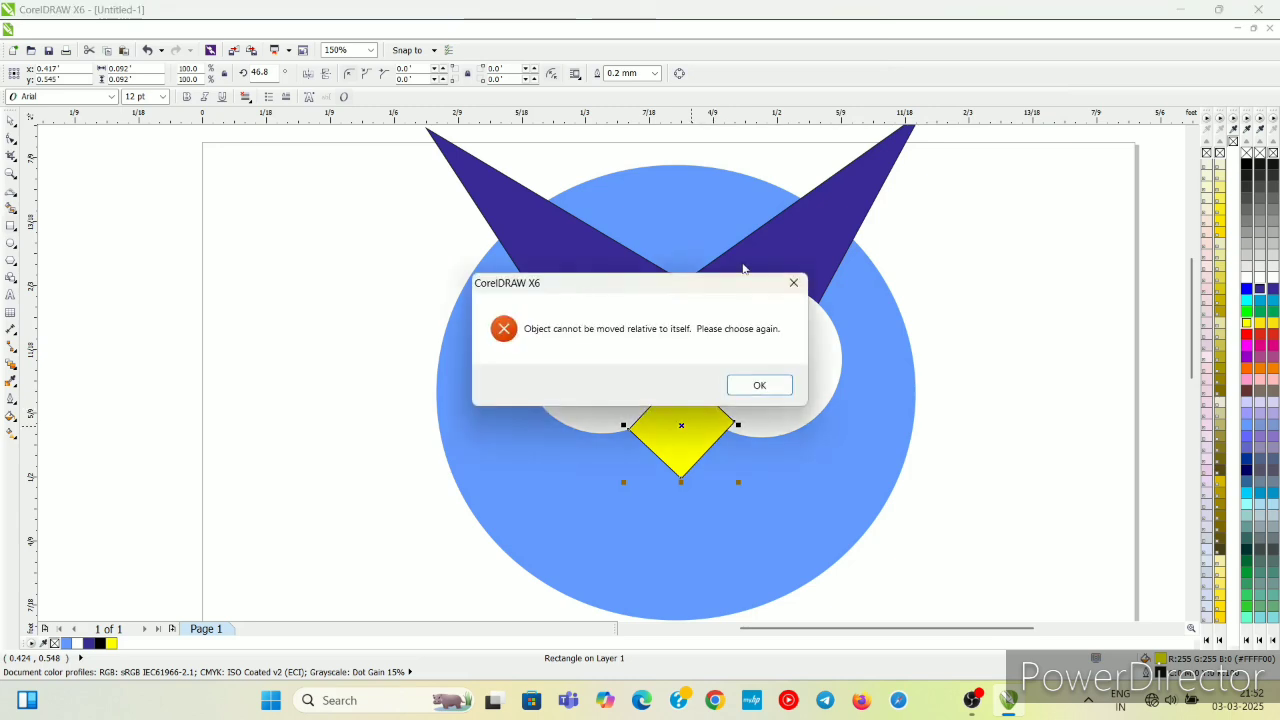
left_click(796, 283)
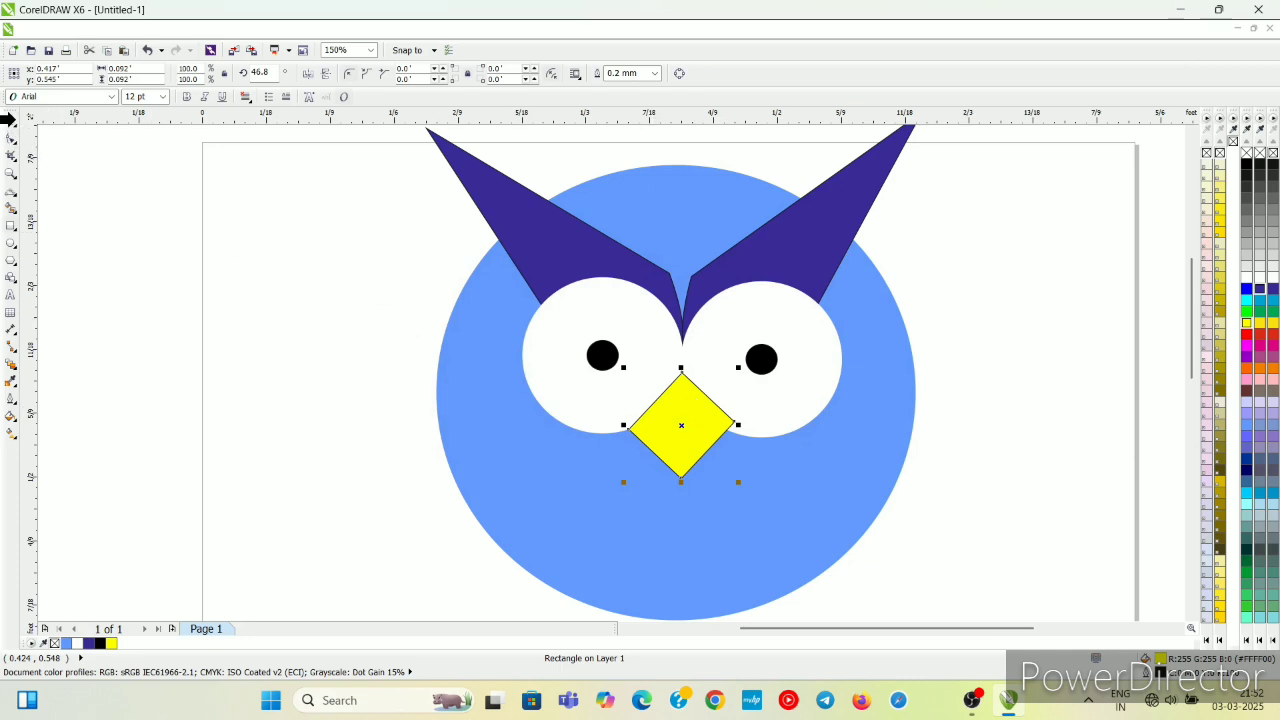
left_click(14, 122)
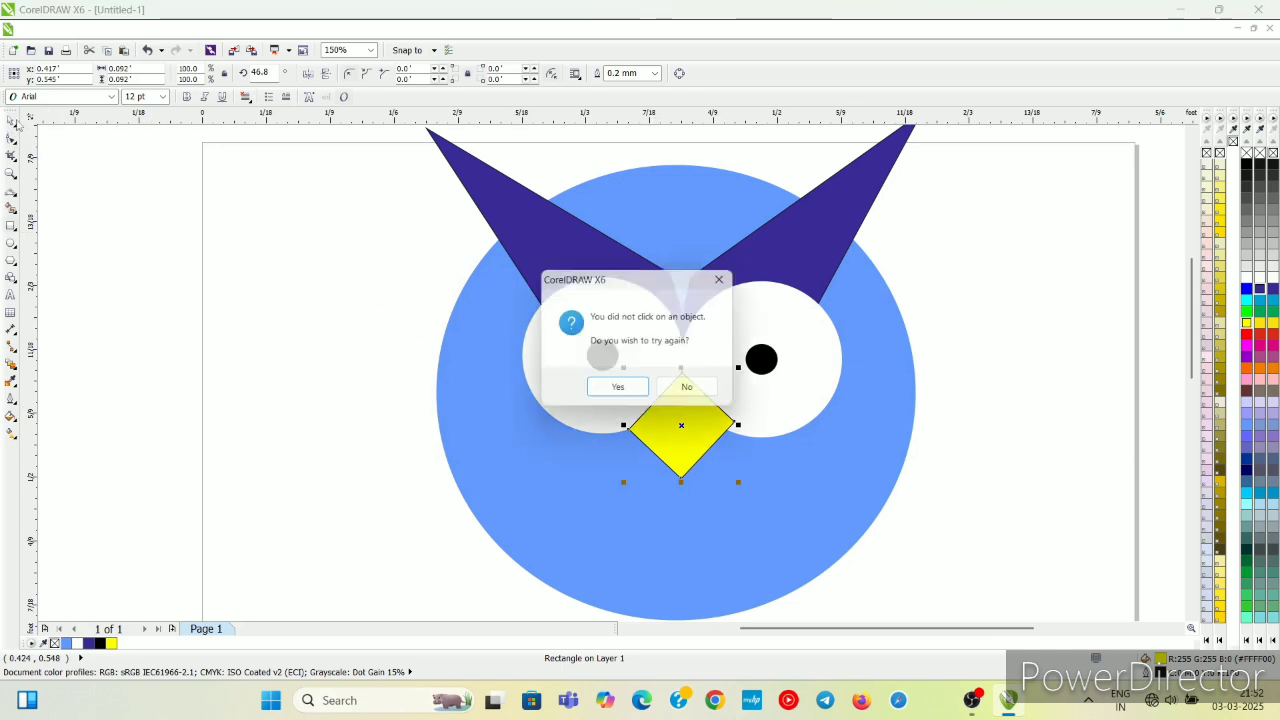
left_click(704, 391)
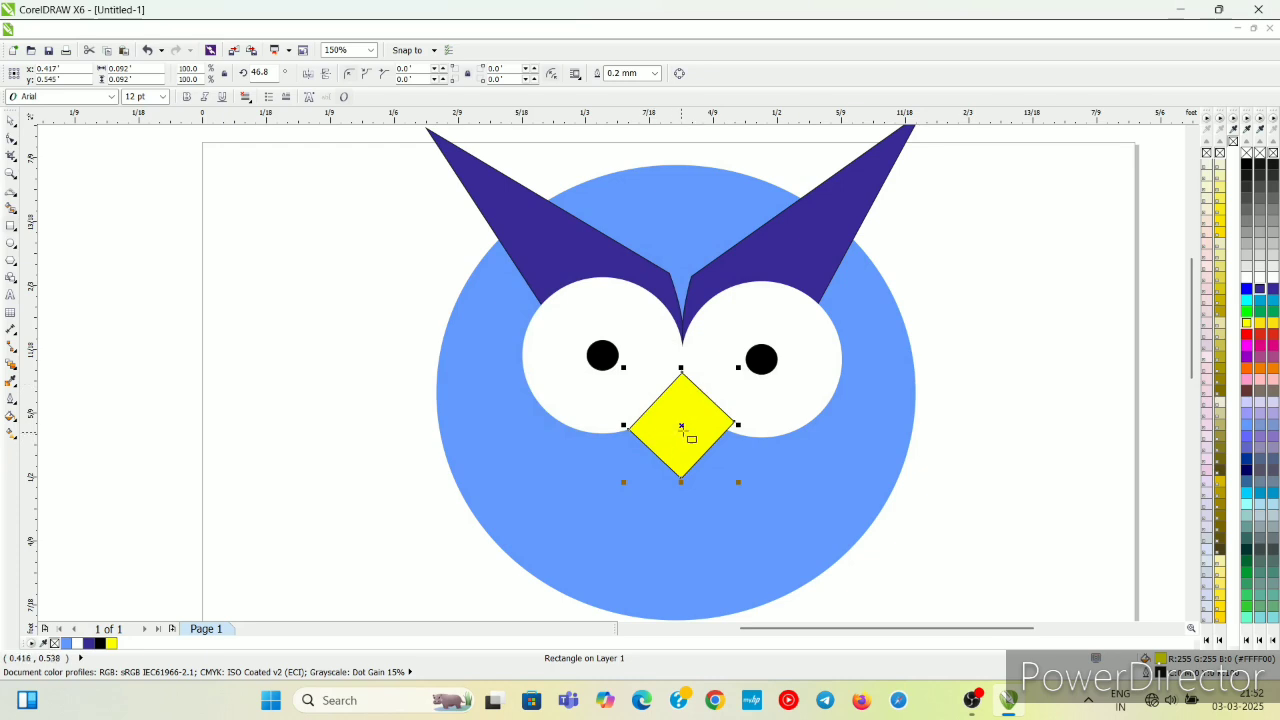
- Try twice to send the yellow diamond to the back of the layer, undoing the order change each time
right_click(681, 425)
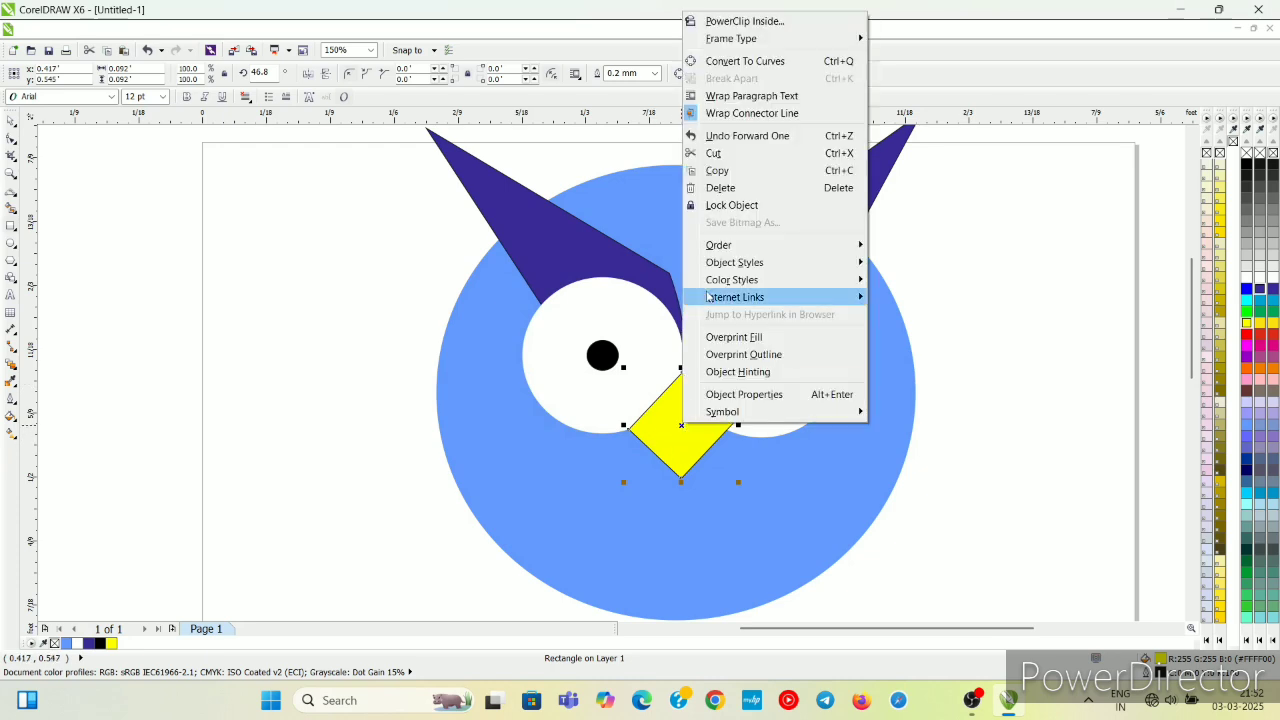
mouse_move(728, 245)
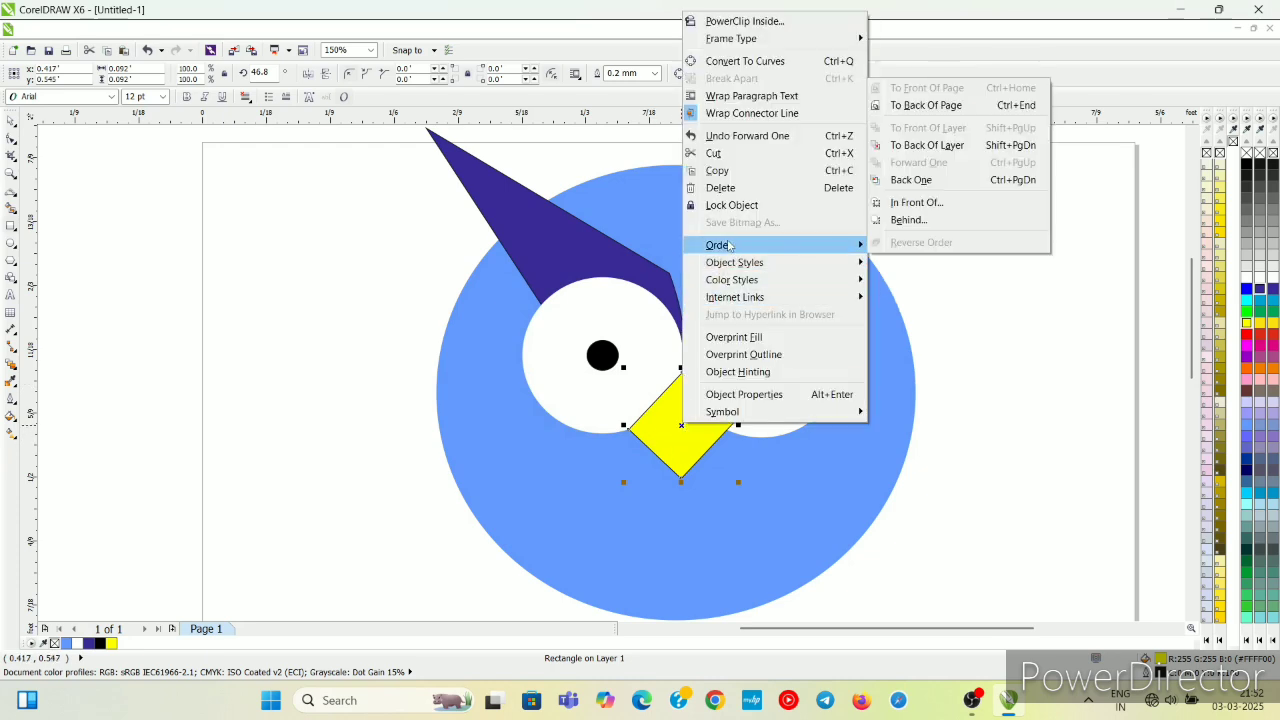
left_click(915, 147)
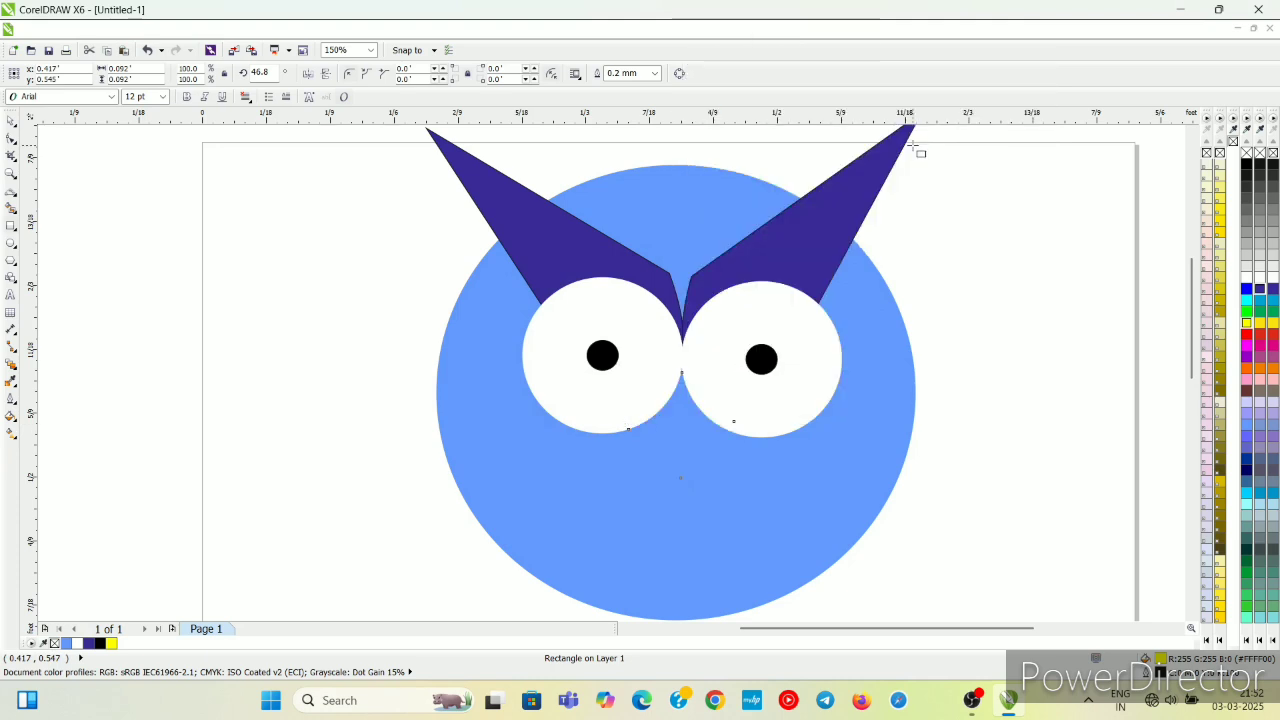
key("ctrl+z")
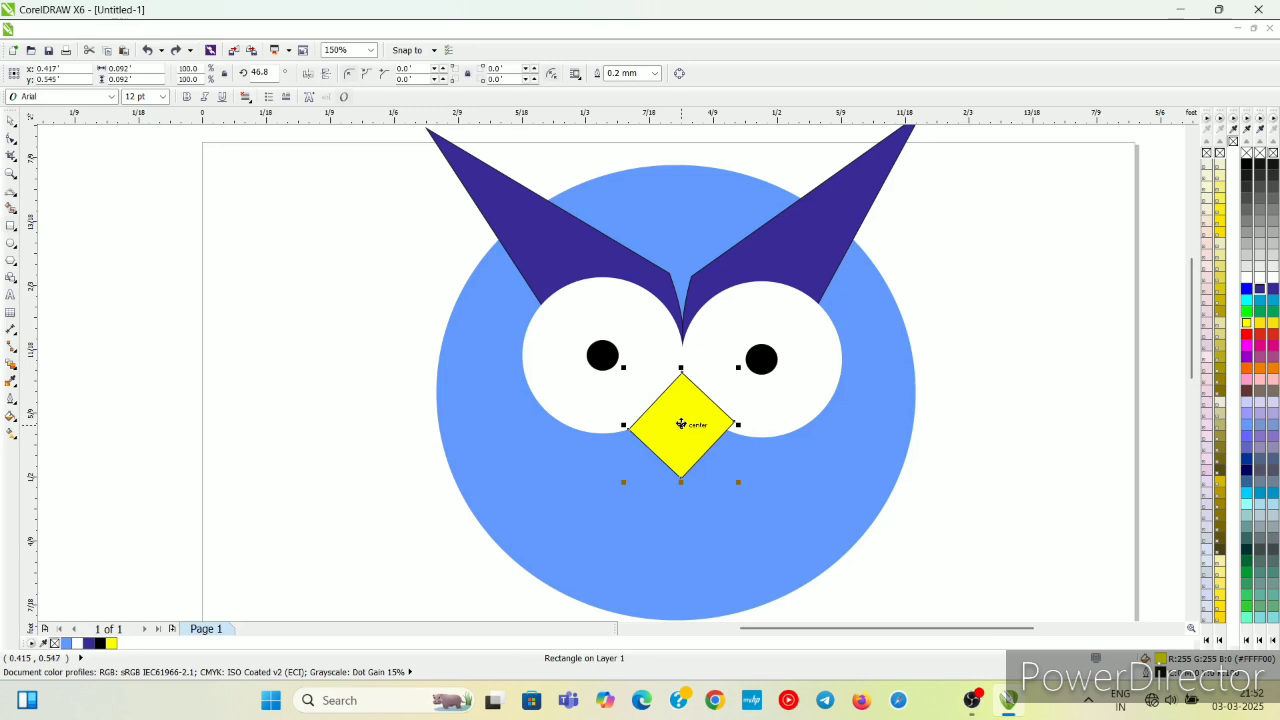
right_click(681, 426)
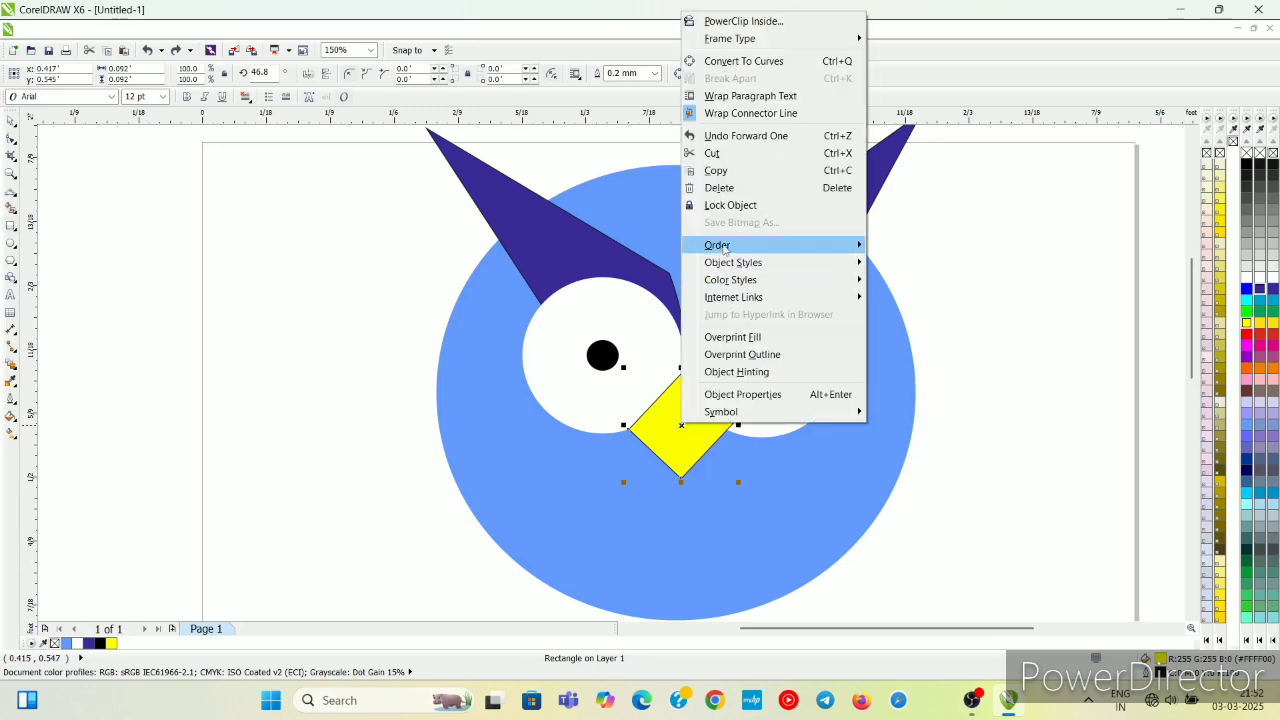
mouse_move(724, 248)
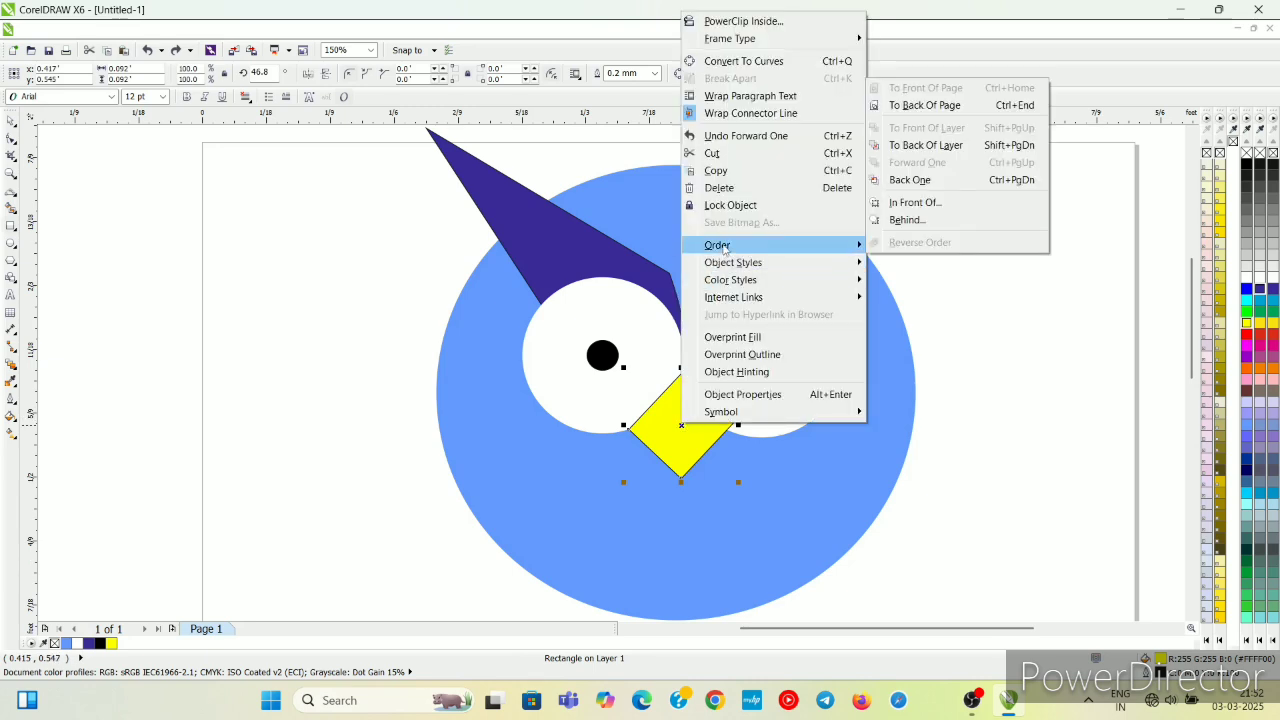
left_click(926, 145)
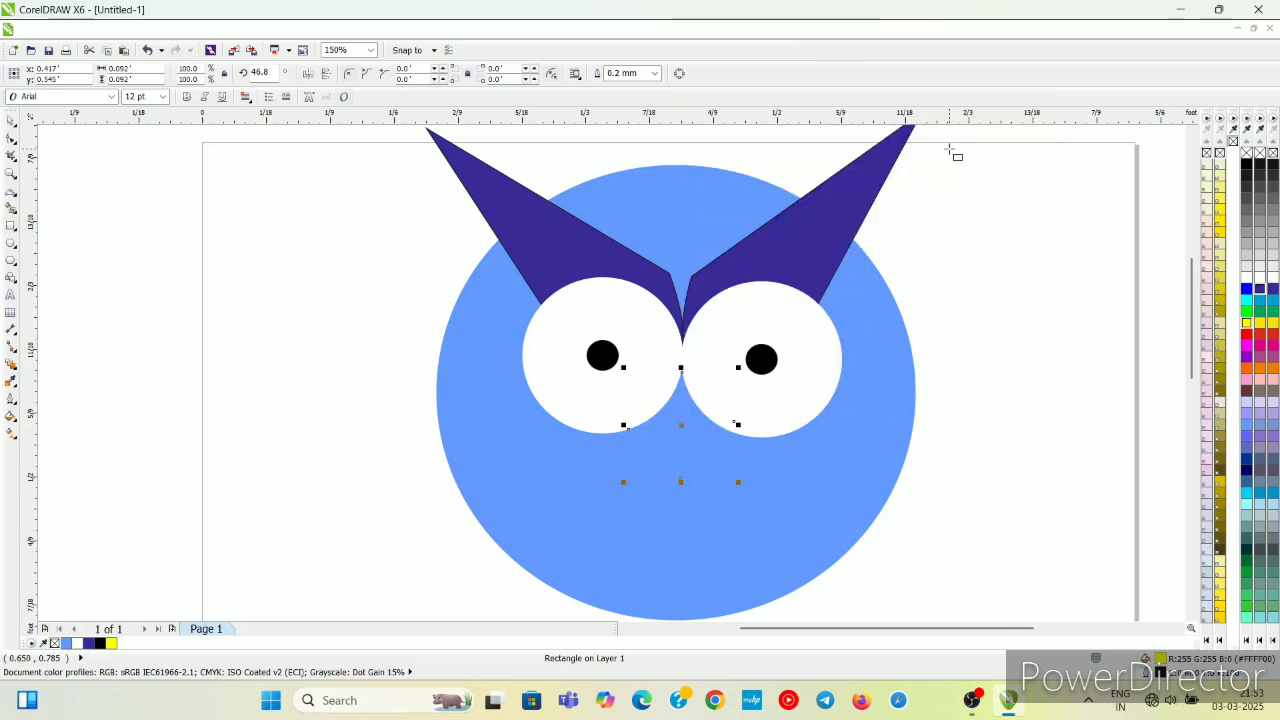
key("ctrl+z")
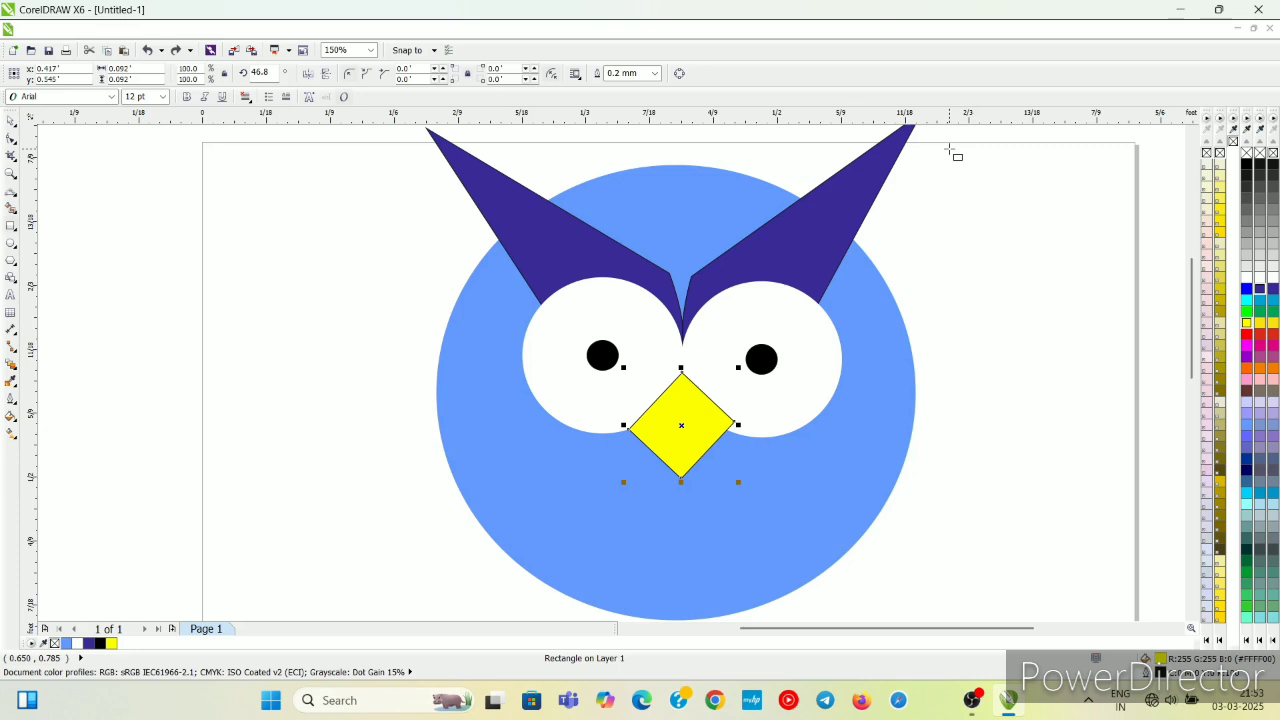
- Convert the yellow diamond to curves
right_click(679, 411)
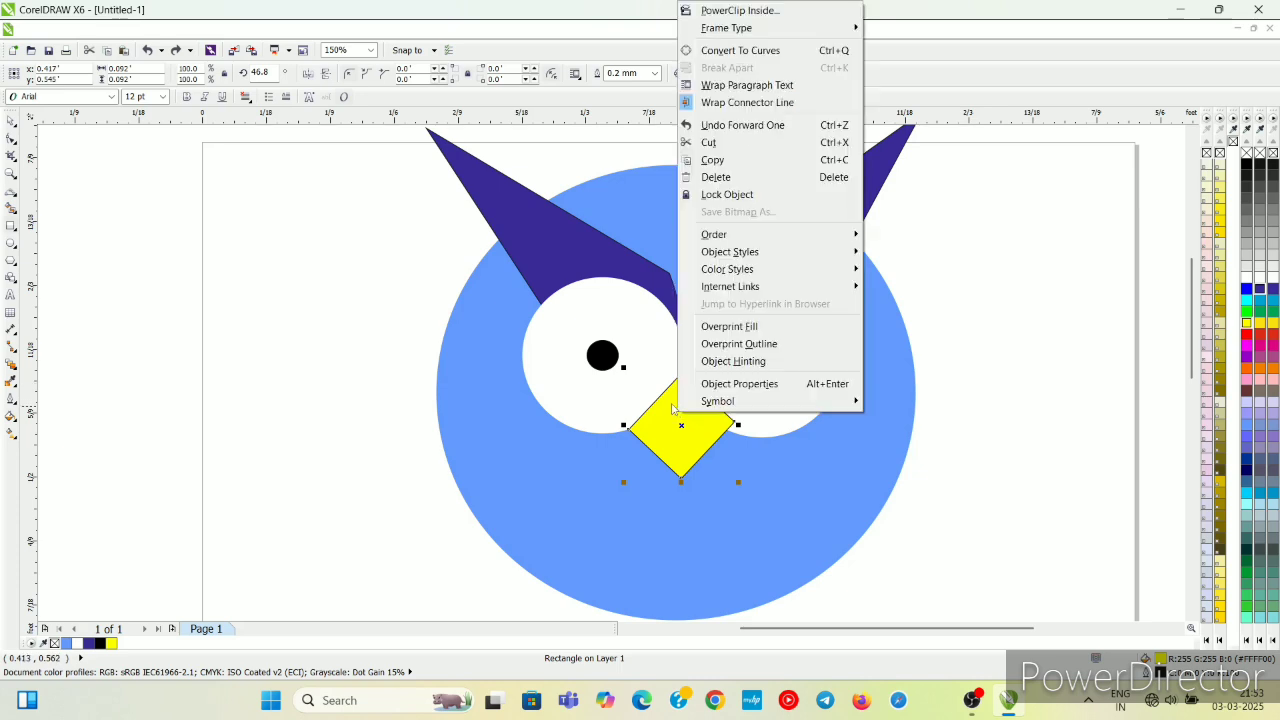
left_click(641, 417)
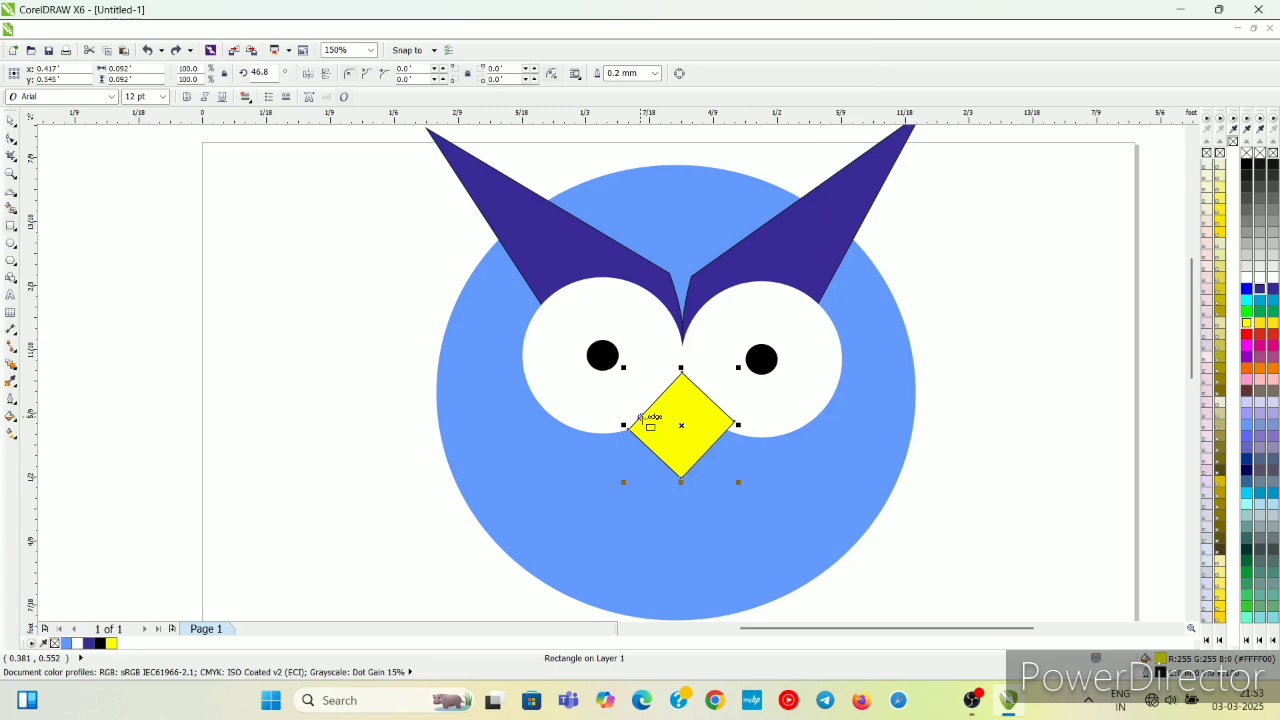
right_click(672, 424)
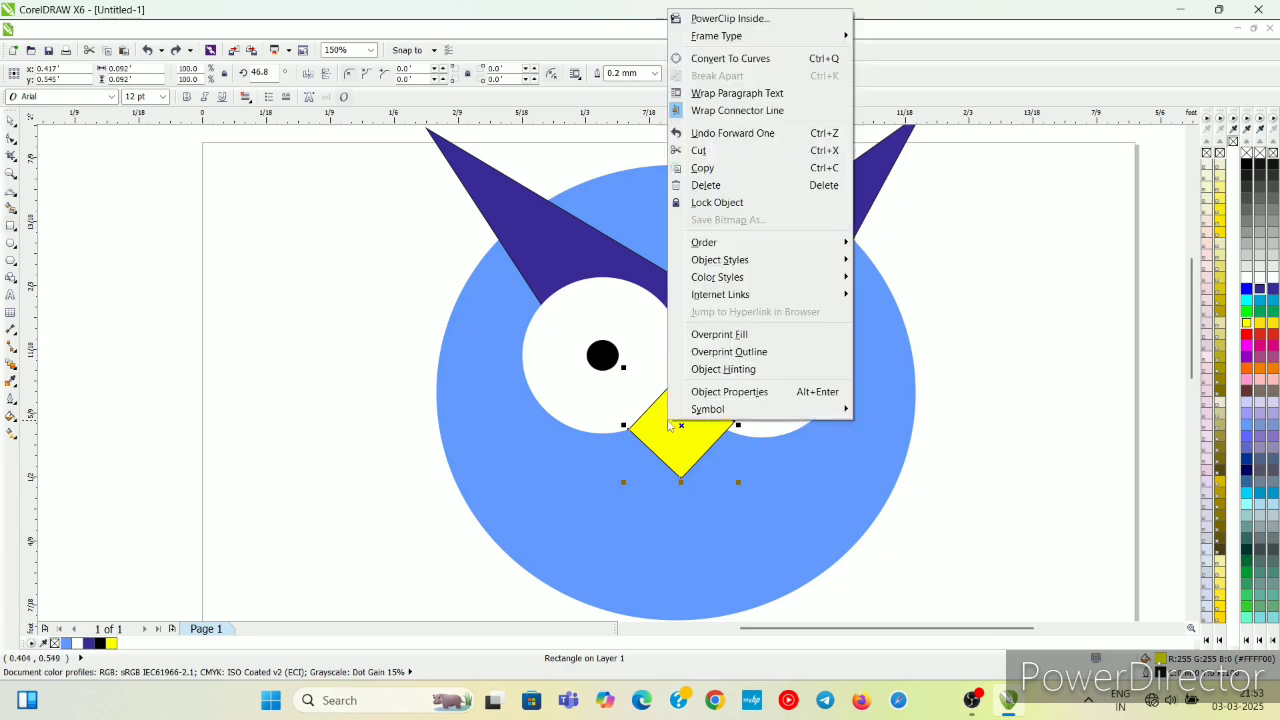
left_click(803, 58)
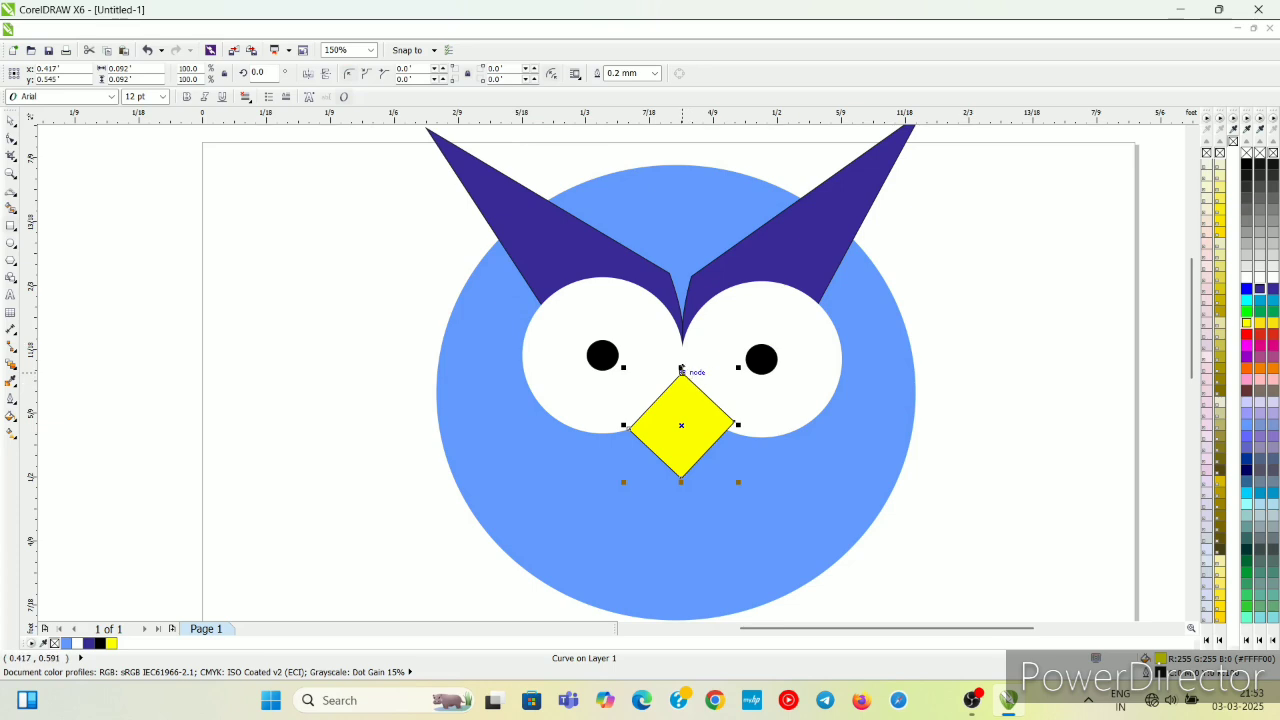
- Add a node on each upper edge of the yellow diamond and pull both nodes inward to form a narrow beak tip between the eyes
key("F10")
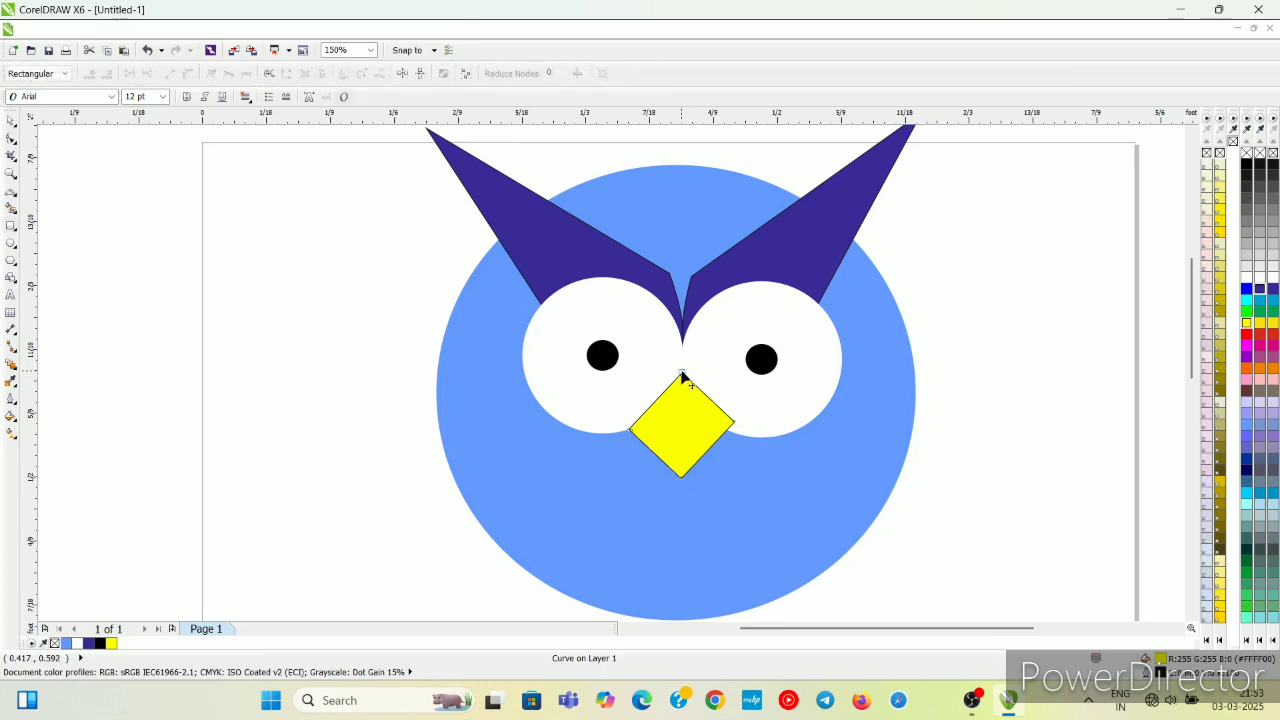
mouse_move(683, 376)
left_mouse_down()
mouse_move(681, 405)
mouse_move(682, 373)
left_mouse_up()
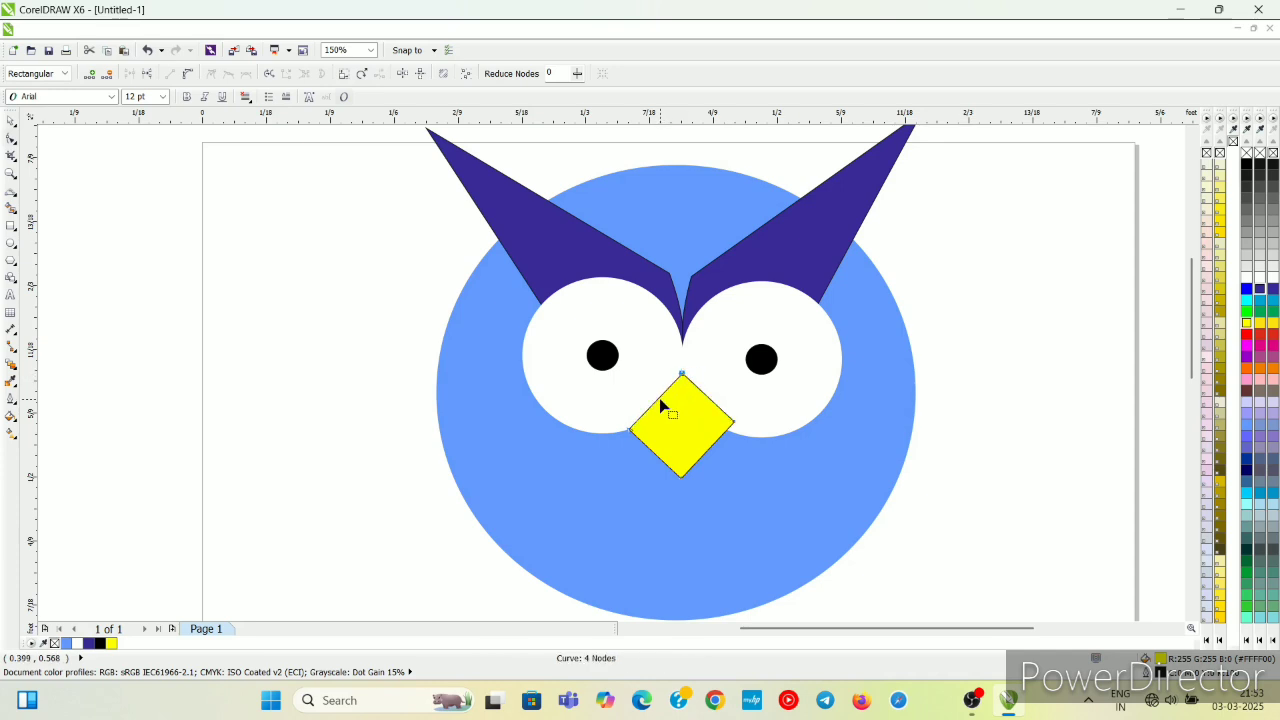
double_click(662, 397)
left_click_drag(663, 398, 668, 400)
double_click(705, 396)
left_click_drag(705, 396, 695, 403)
- Shift the yellow beak's upper edges beside its left and right corners slightly to fine-tune the outline
left_click(650, 420)
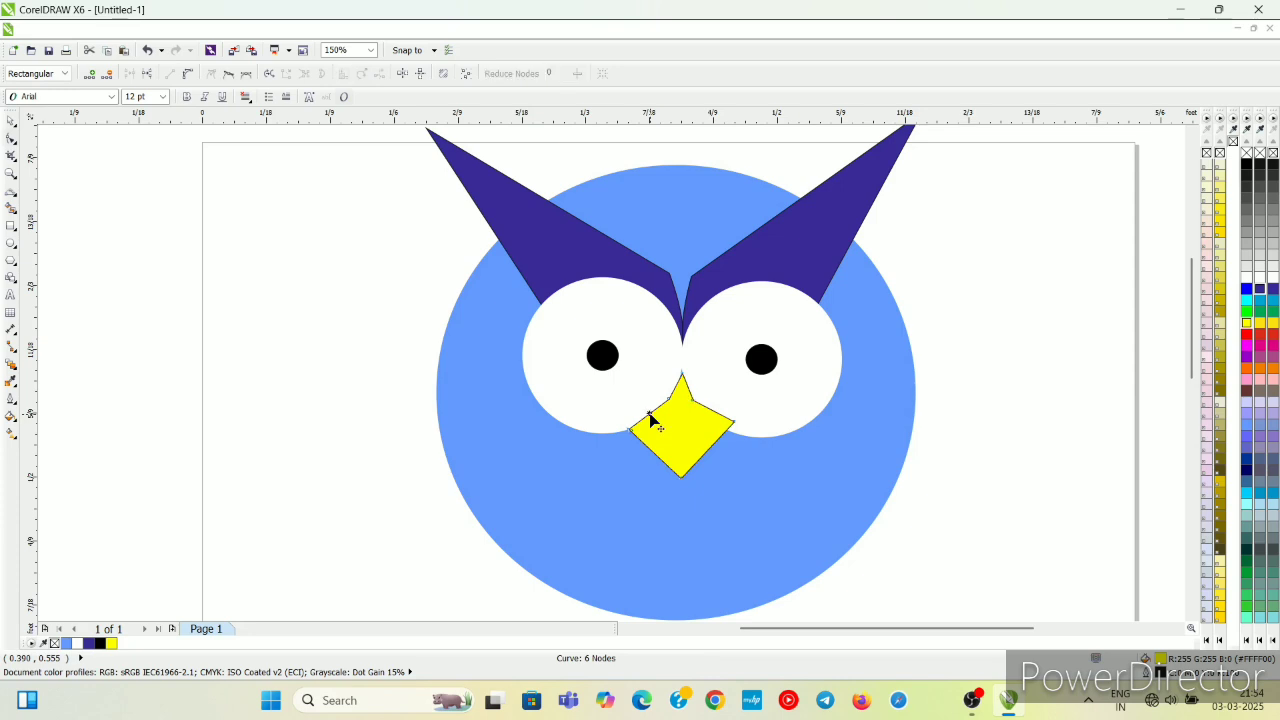
left_click_drag(650, 420, 654, 419)
left_click_drag(714, 419, 713, 421)
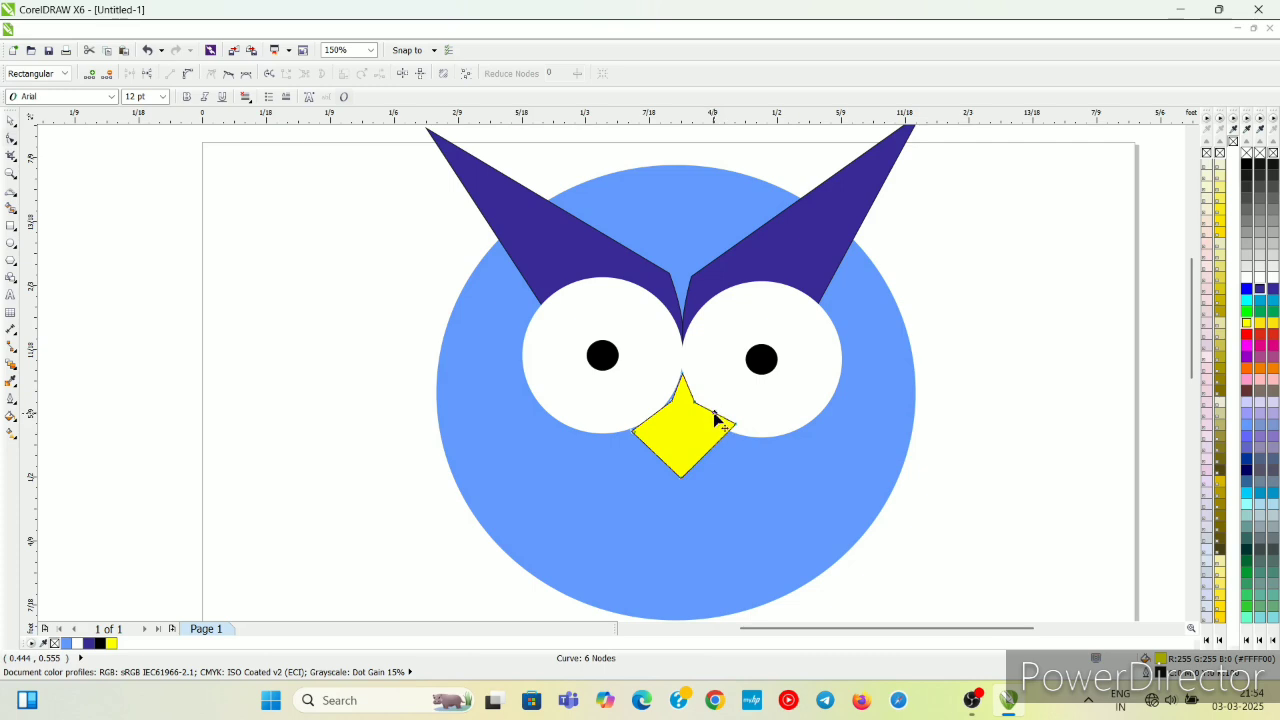
left_click_drag(714, 420, 717, 423)
- Nudge the whole yellow beak slightly left to align its tip with the point between the eyes, and deselect it
left_click(11, 121)
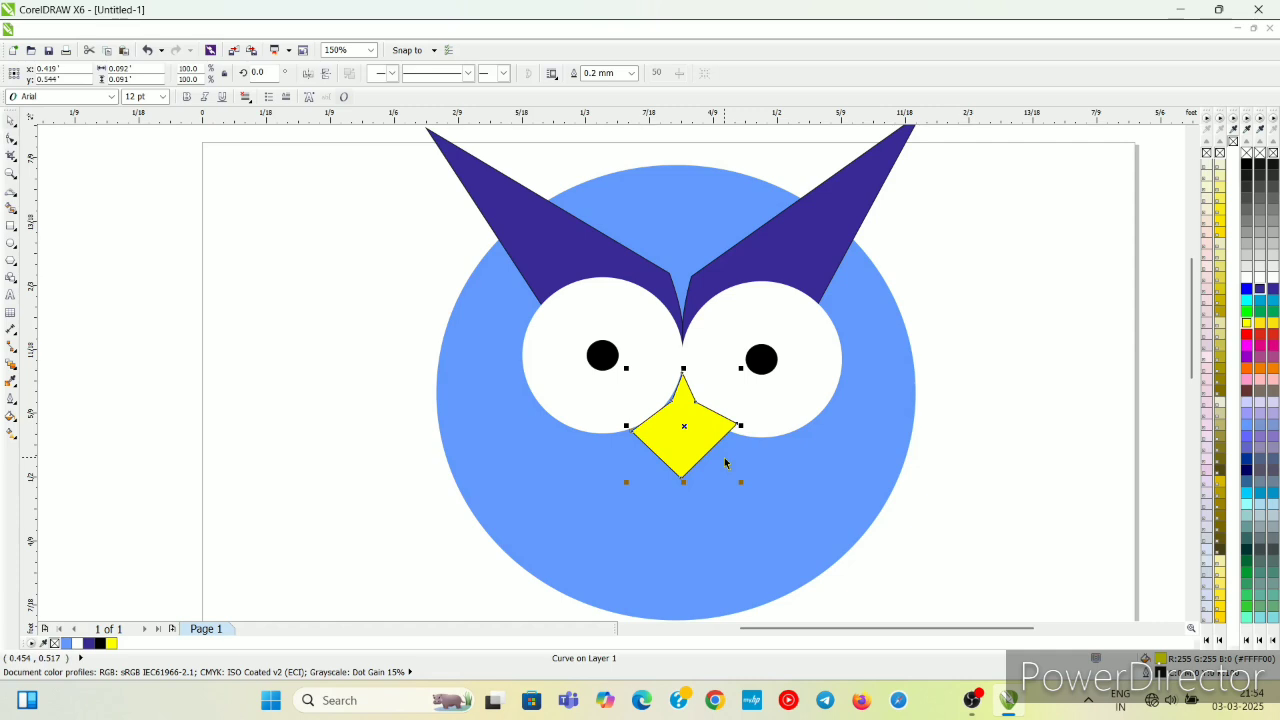
key("Left")
key("Left")
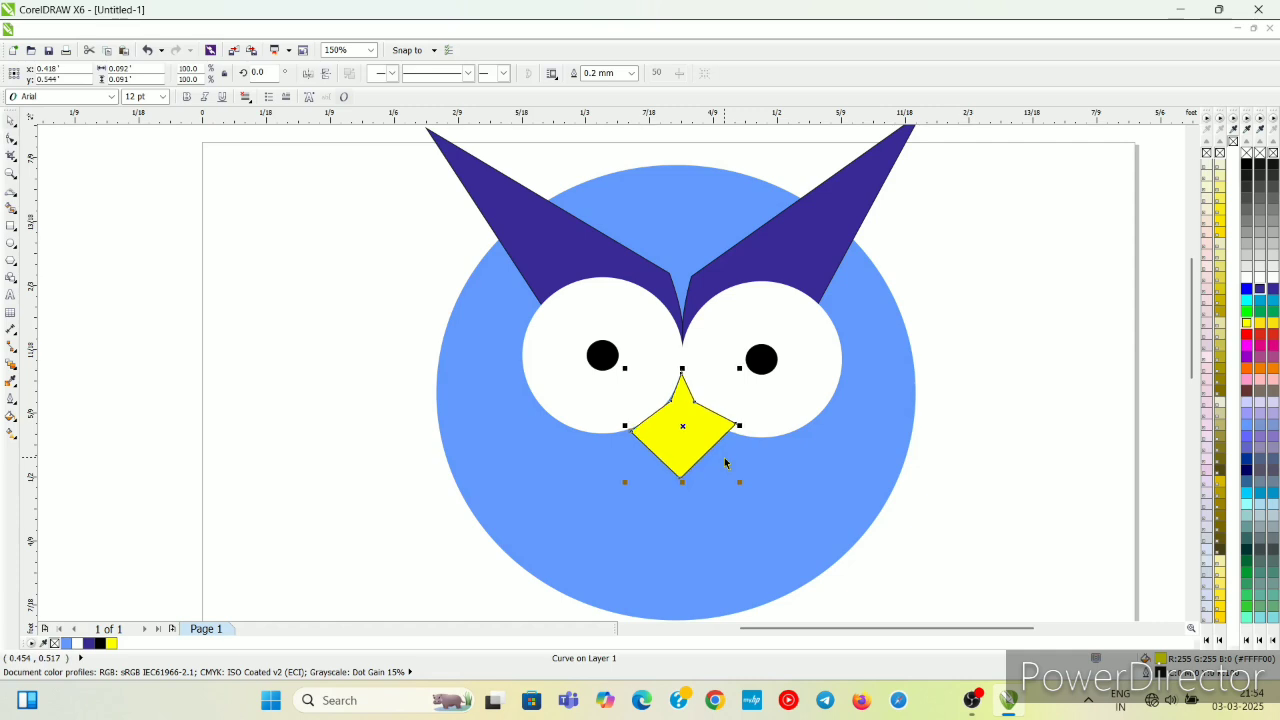
left_click(964, 514)
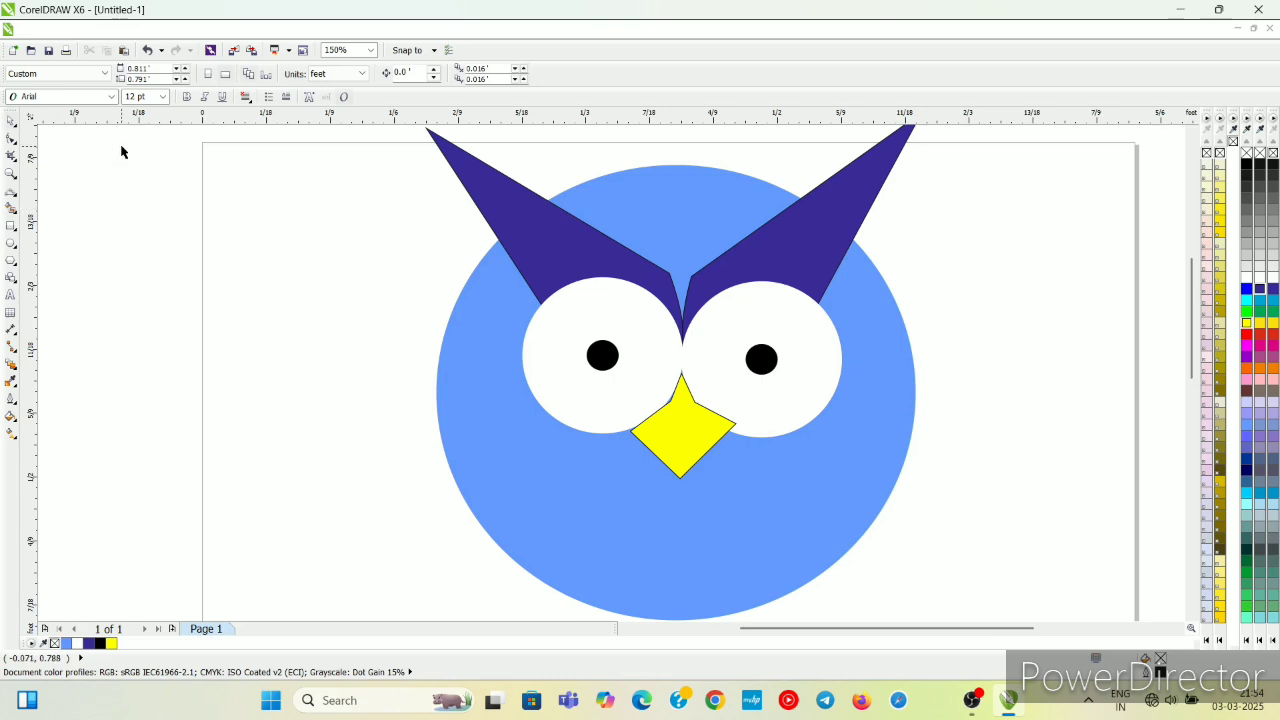
- Remove the outline from the yellow beak and deselect it
left_click(11, 173)
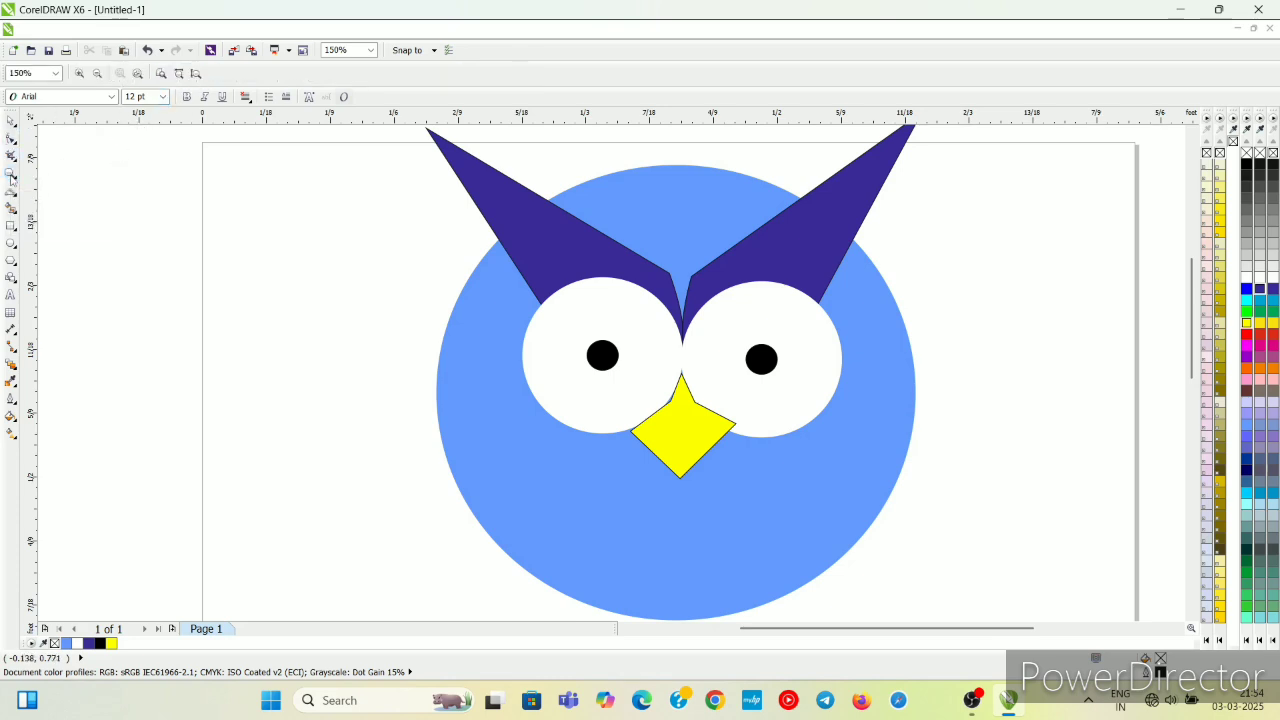
left_click(98, 74)
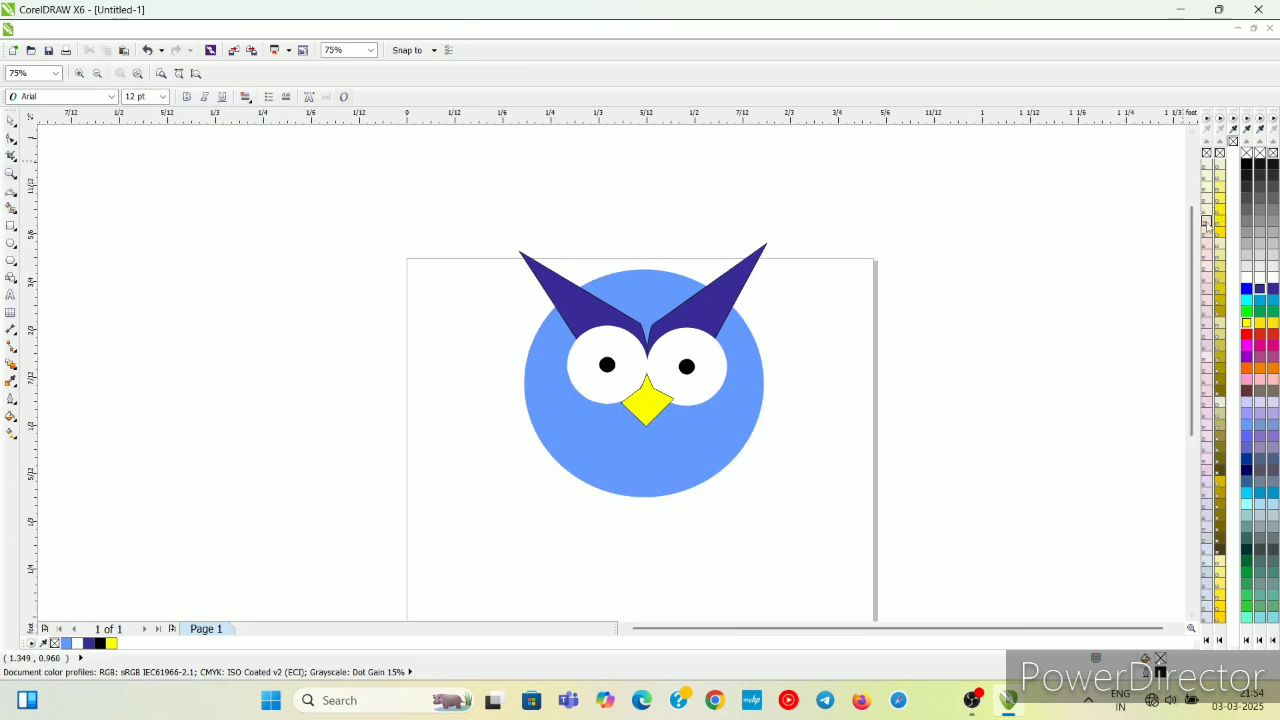
left_click_drag(1192, 236, 1199, 292)
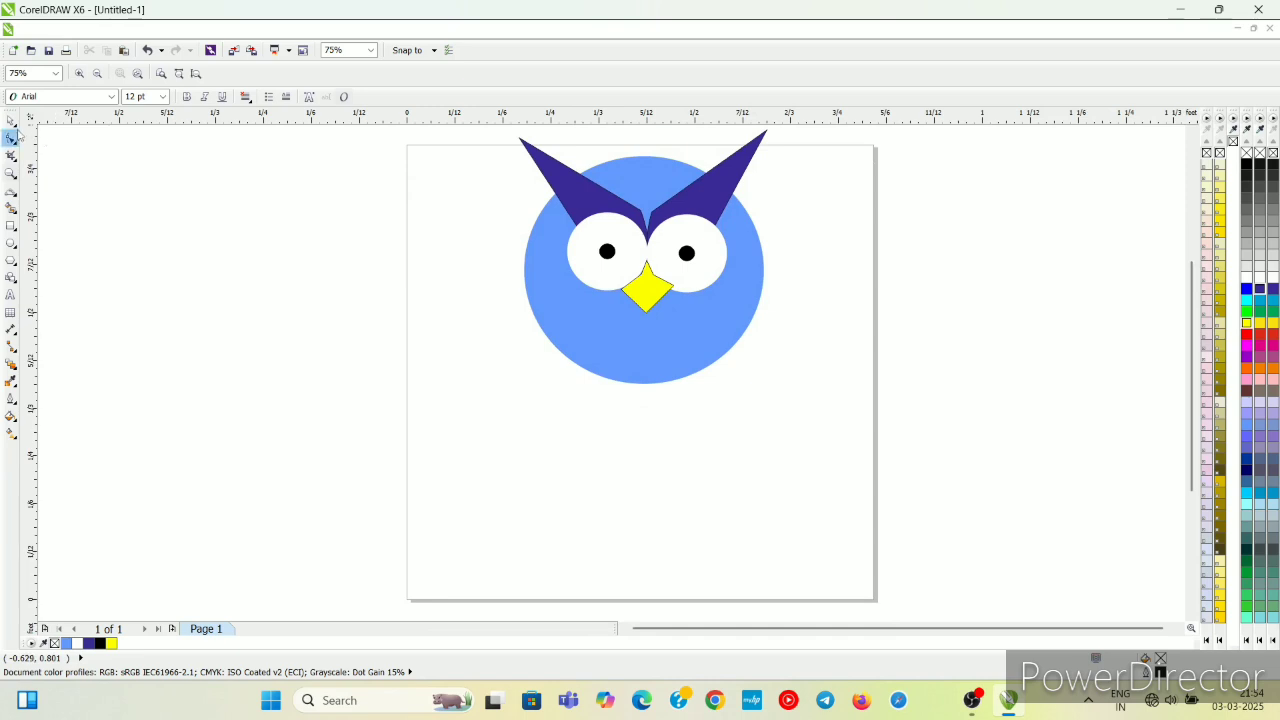
left_click(10, 121)
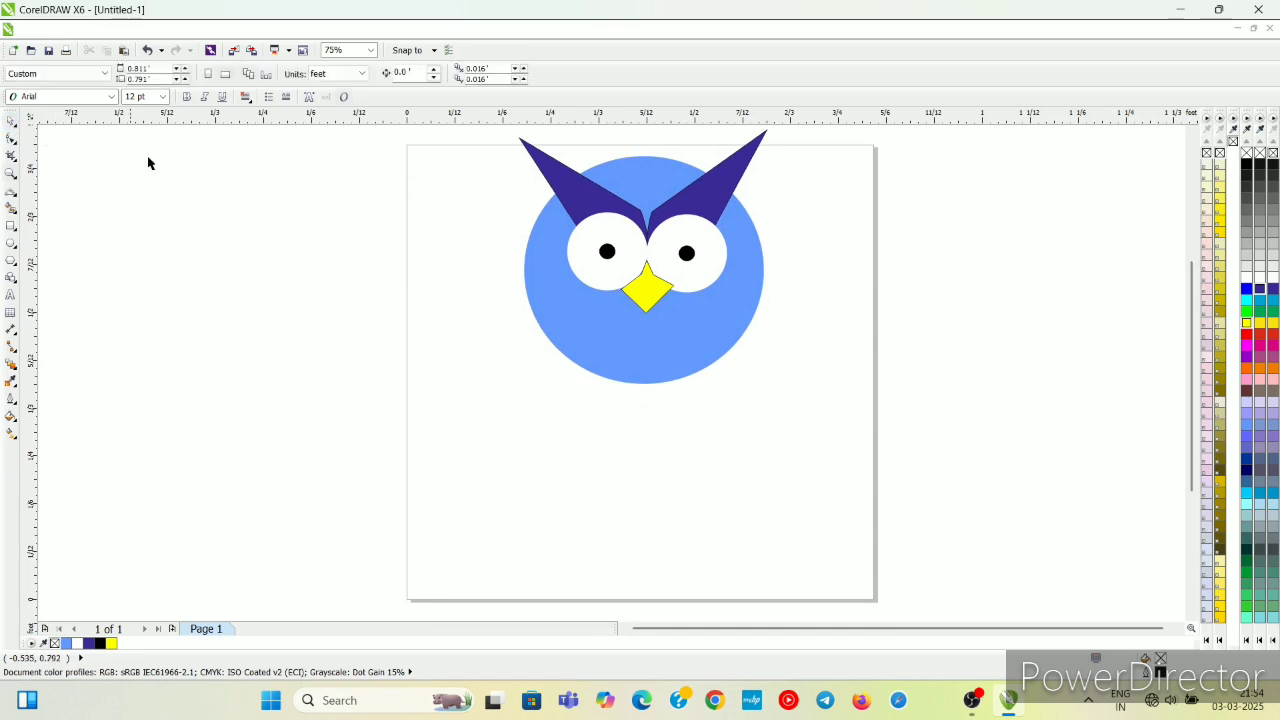
left_click(650, 288)
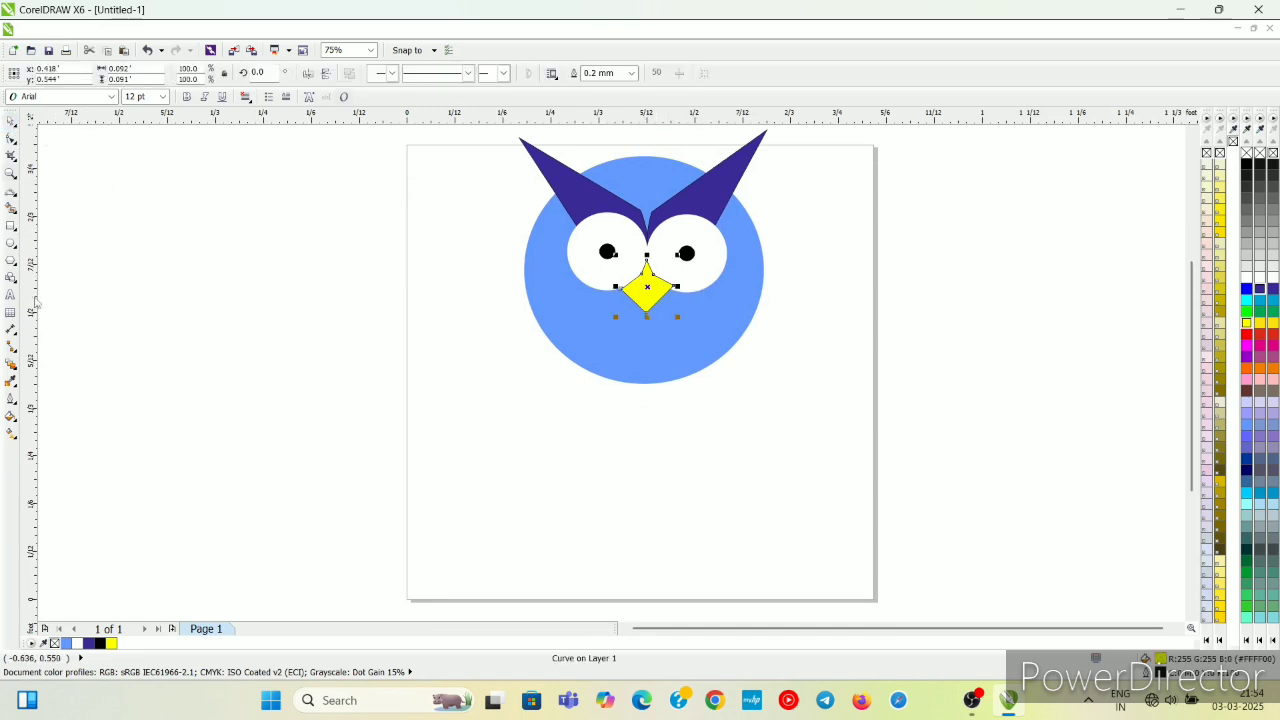
left_click(12, 399)
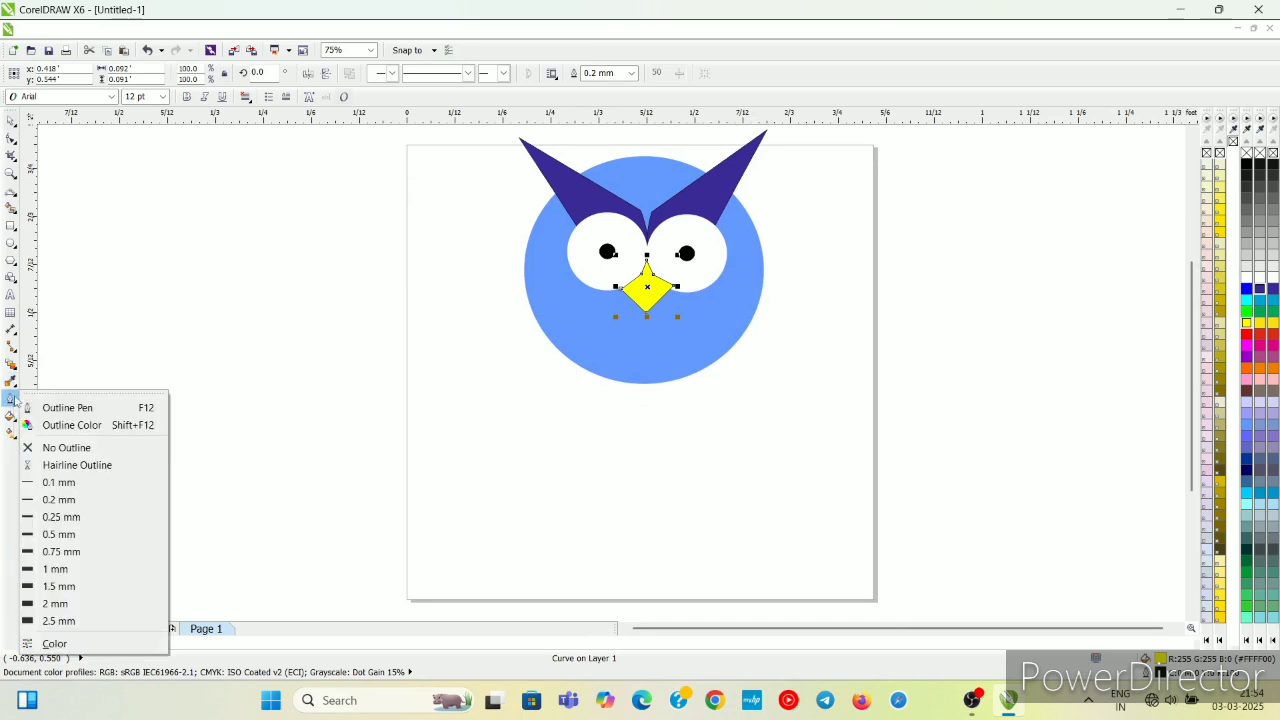
left_click(55, 449)
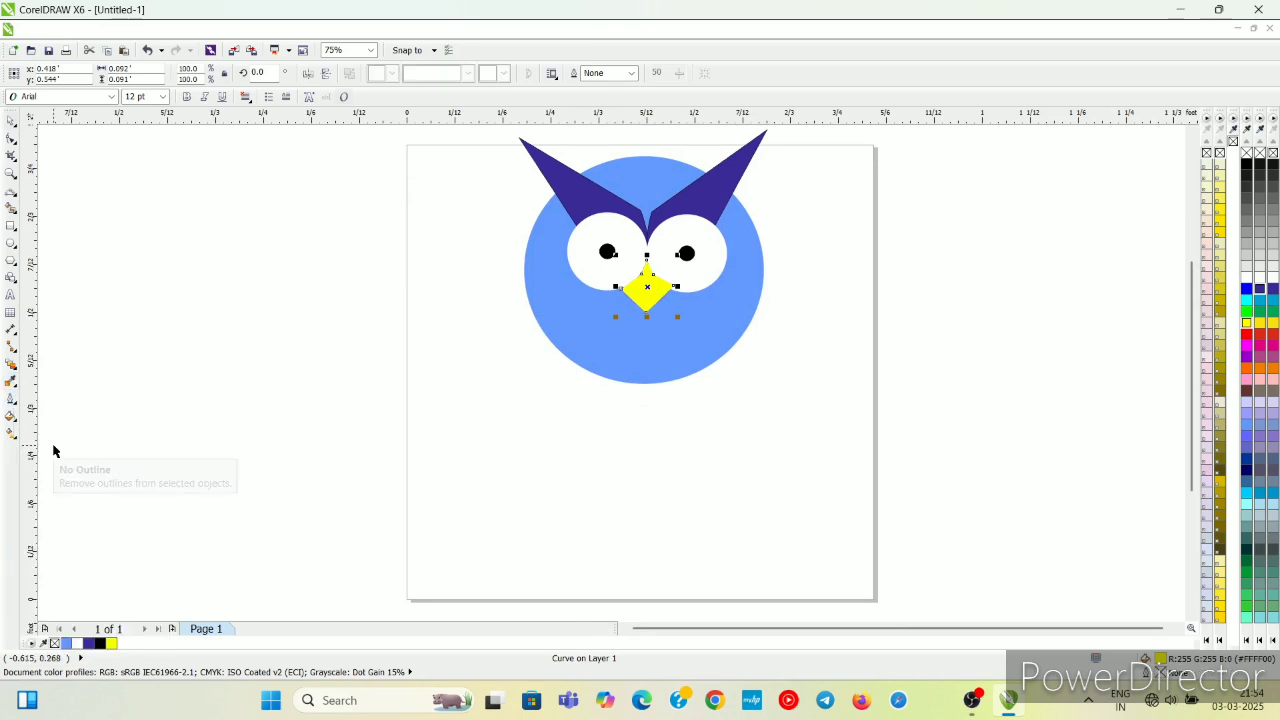
left_click(725, 444)
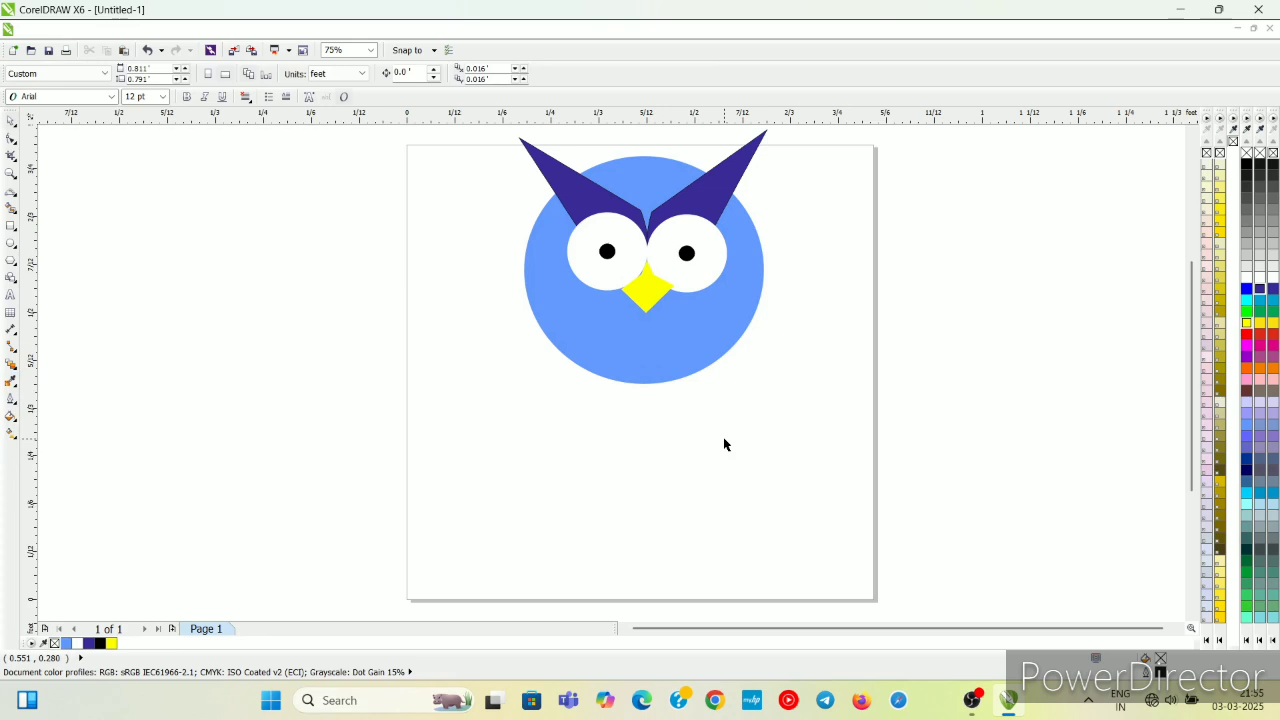
- Nudge the yellow beak slightly to refine its fit between the eyes, and deselect it
left_click(647, 289)
left_click(648, 287)
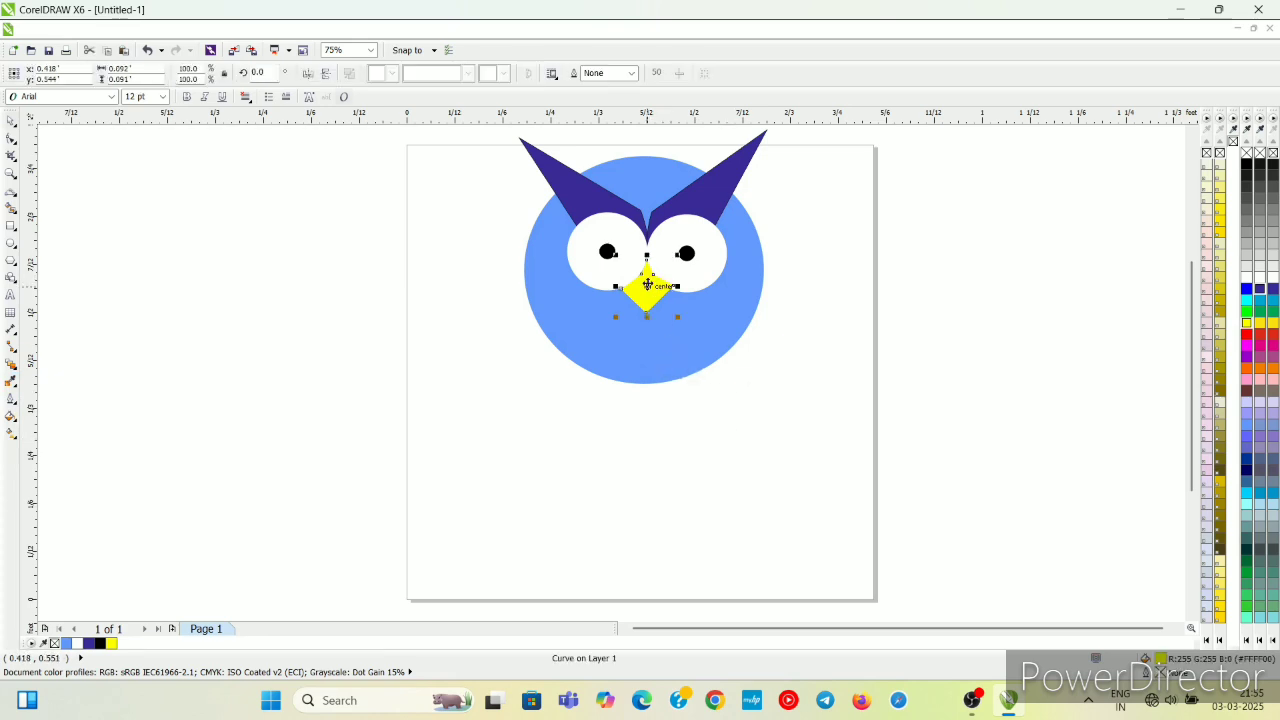
key("Up")
left_click(714, 448)
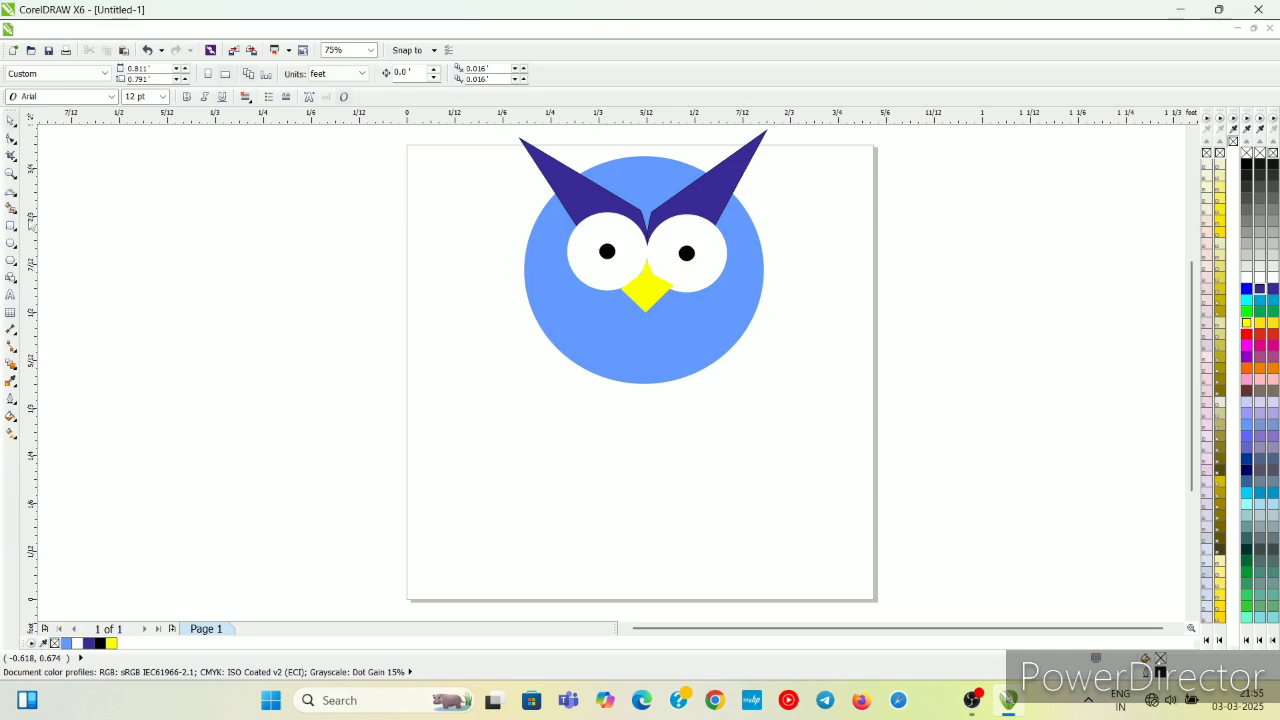
- Draw a body ellipse about 0.28 ft wide and 0.212 ft tall centred directly below the head and fill it dark blue
left_click(10, 243)
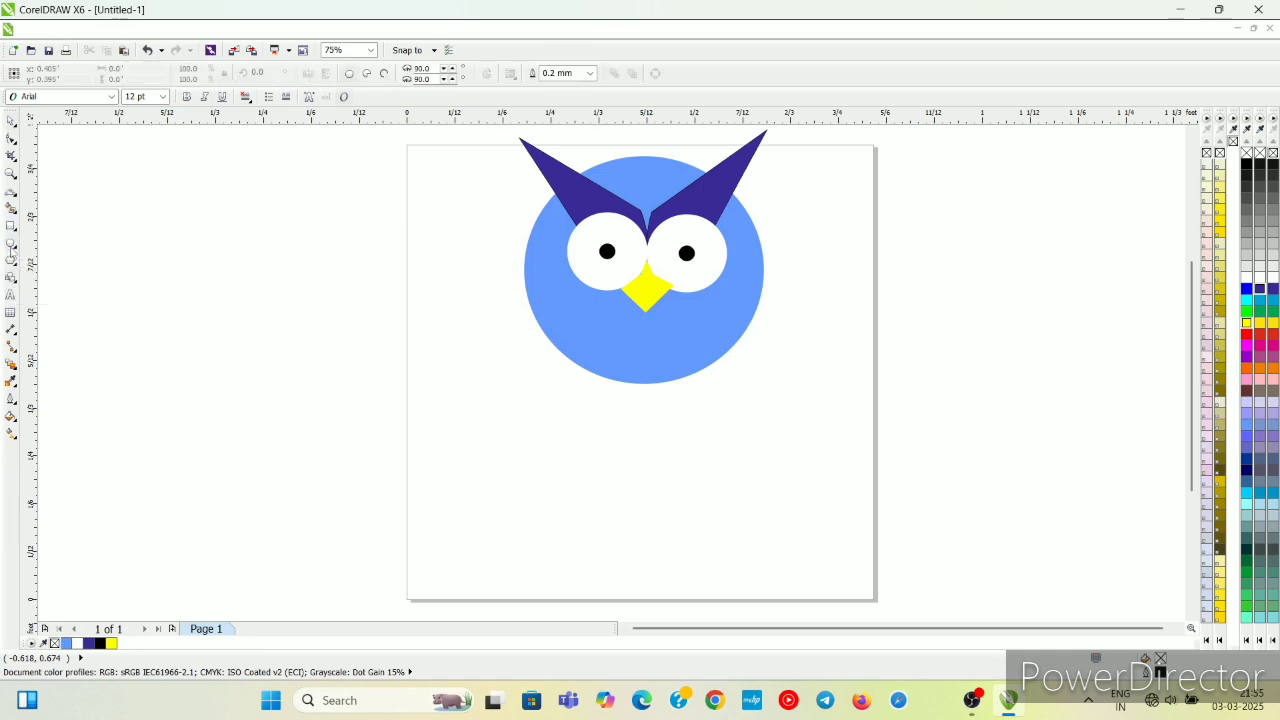
left_click_drag(611, 379, 766, 508)
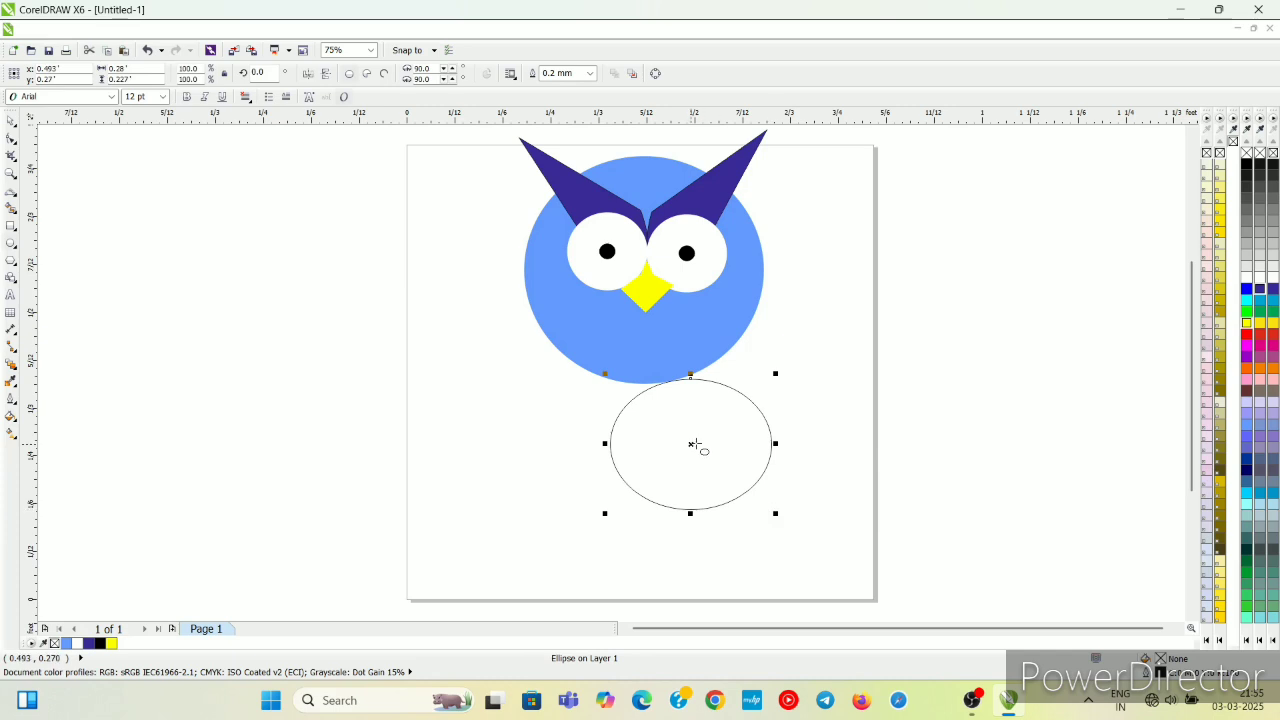
left_click_drag(694, 443, 652, 445)
left_click_drag(652, 445, 652, 445)
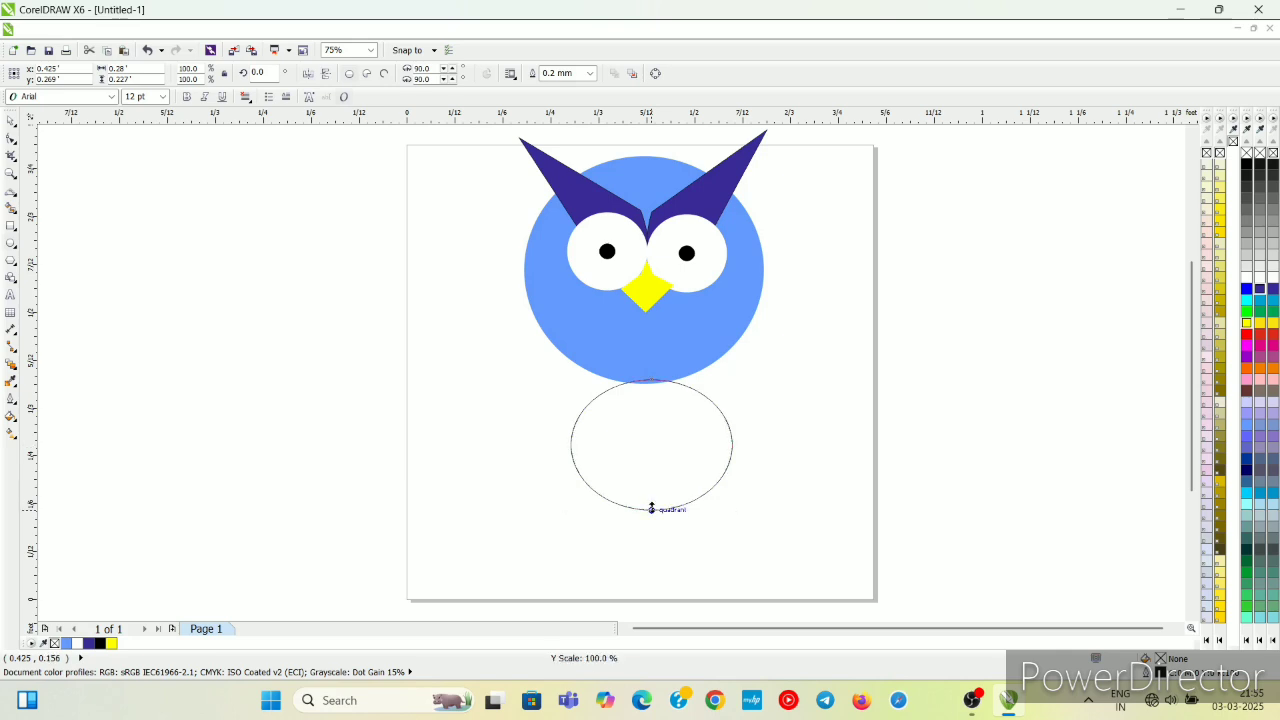
left_click_drag(651, 511, 651, 503)
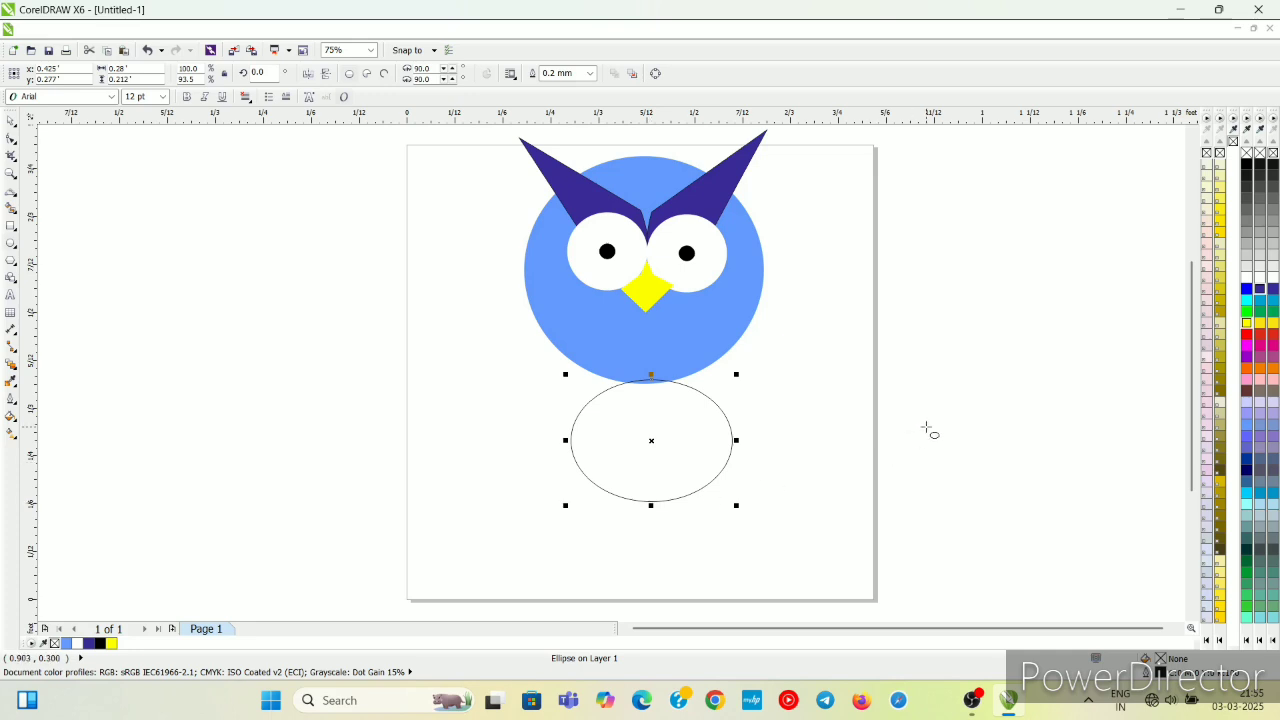
left_click(1258, 290)
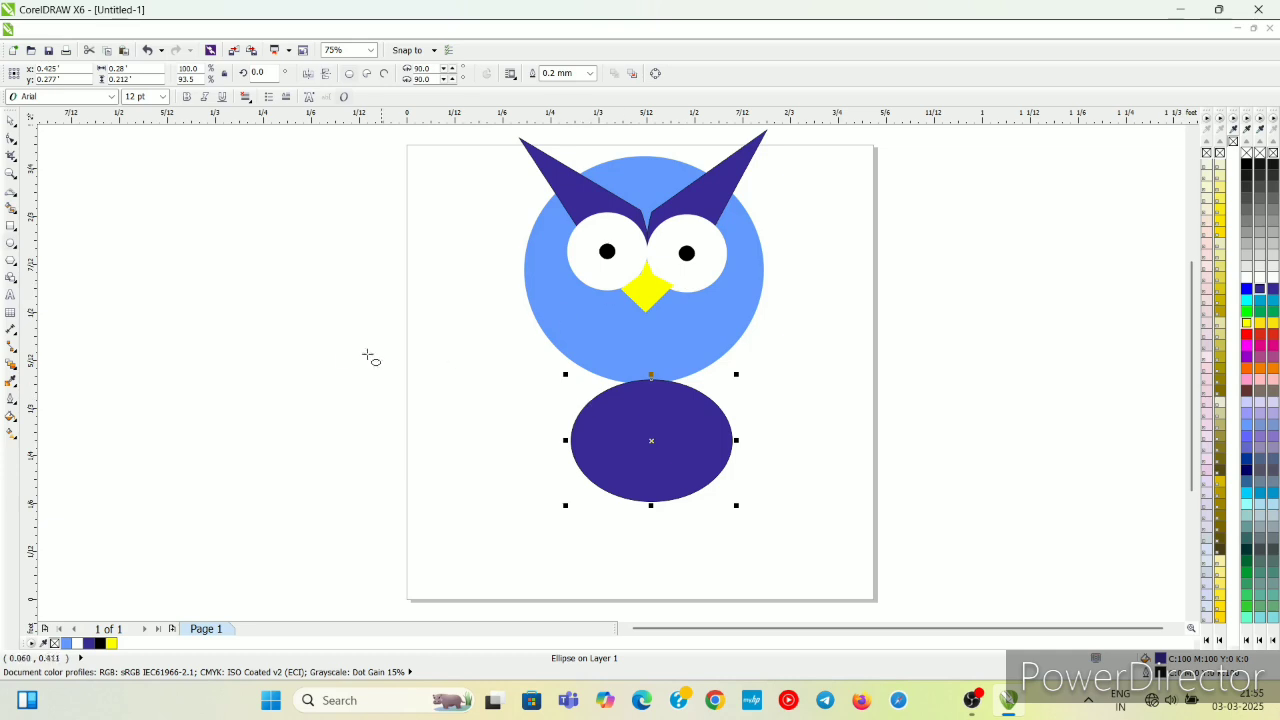
- Draw an ellipse about 0.217 ft wide, centred on the dark blue body and stretched to its full height, and fill it light blue (#6699FF)
left_click(11, 245)
left_click_drag(598, 404, 723, 498)
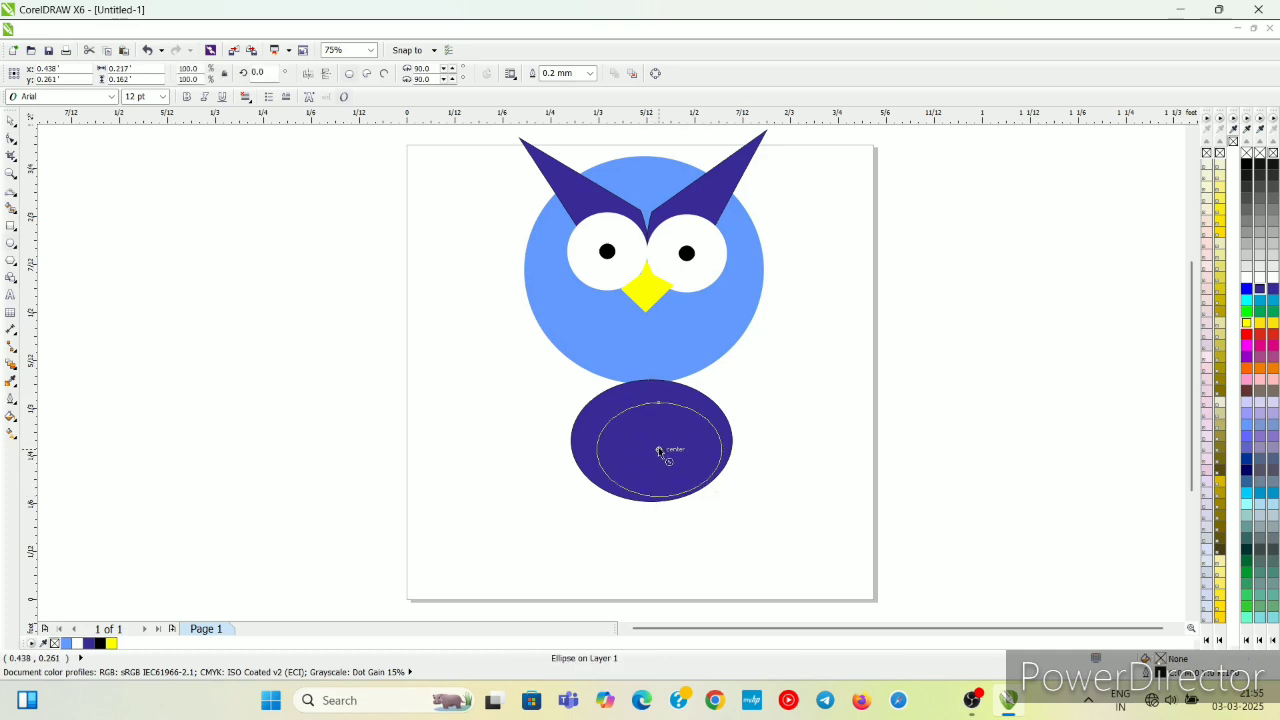
left_click_drag(659, 452, 652, 440)
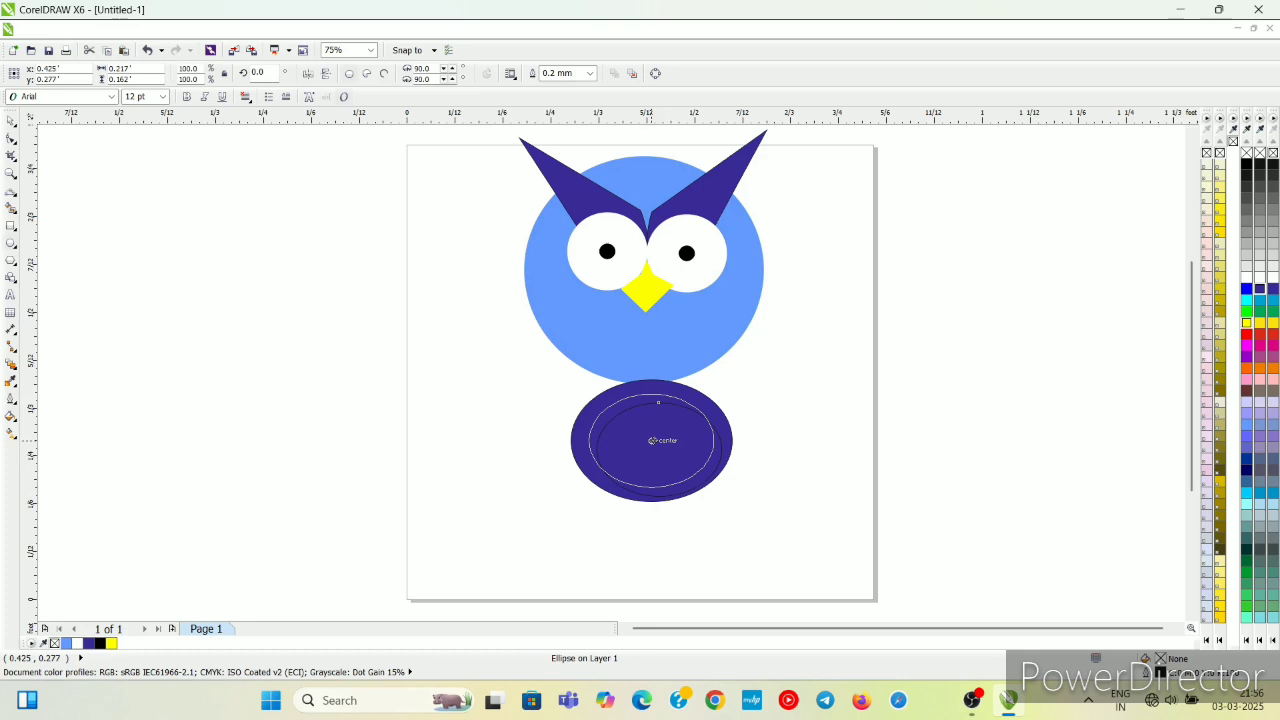
left_click_drag(652, 440, 652, 440)
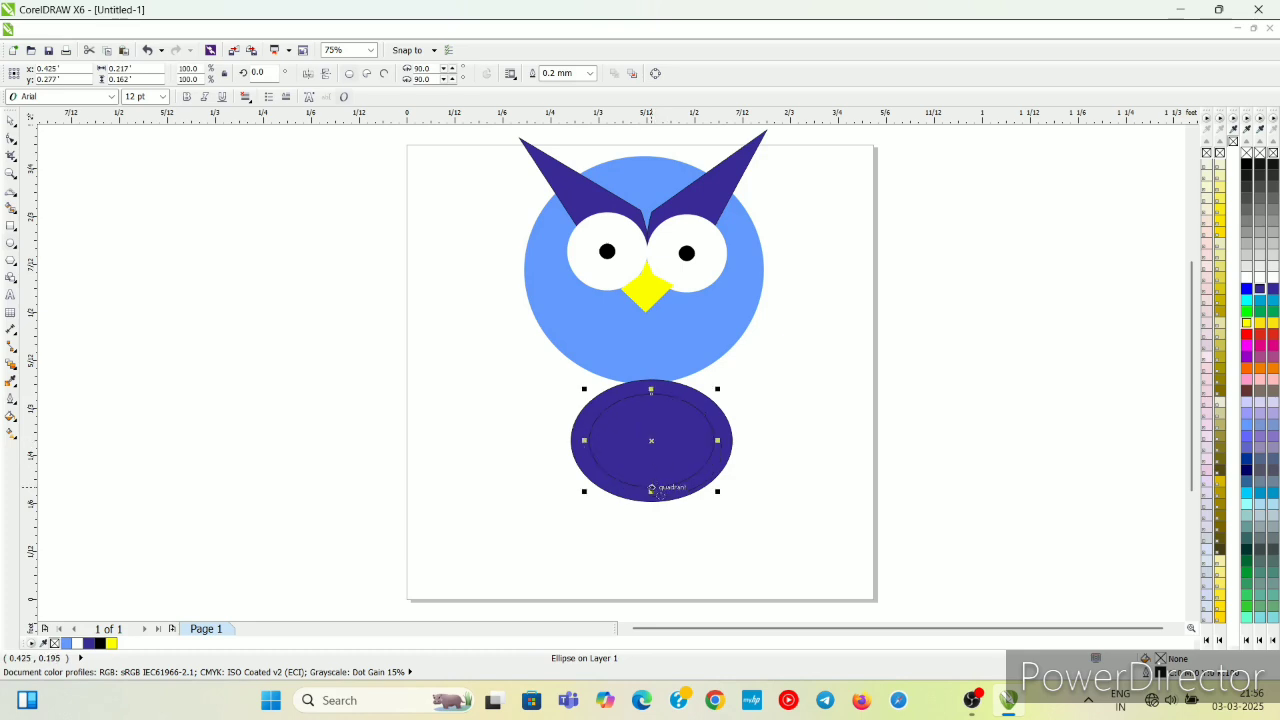
left_click_drag(651, 489, 652, 502)
left_click_drag(651, 390, 651, 377)
left_click(1247, 290)
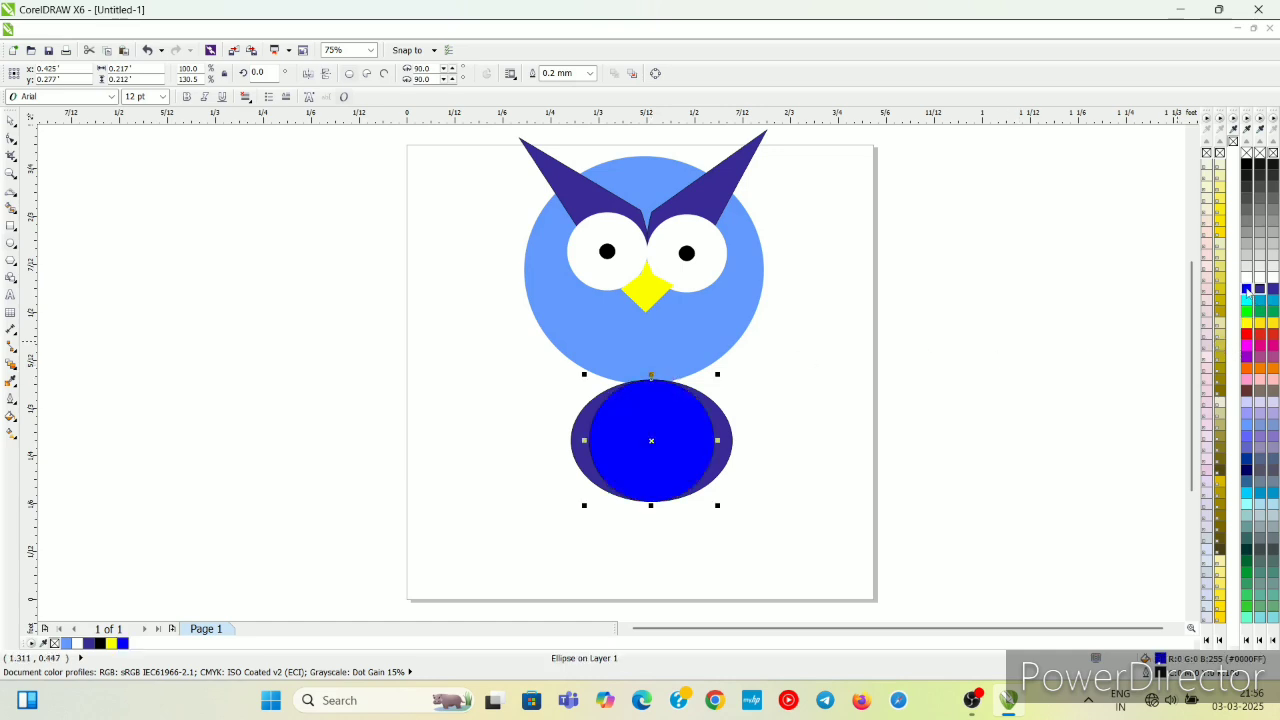
left_click(1248, 426)
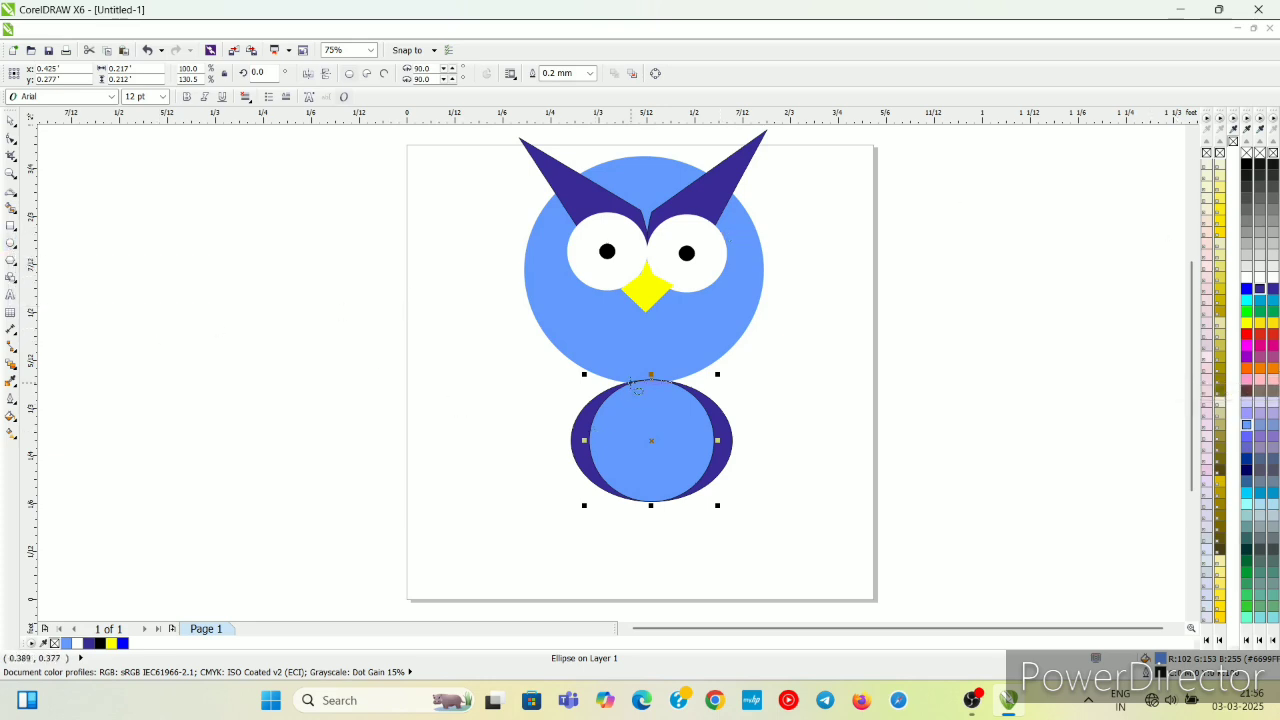
- Draw a white belly ellipse about 0.166 ft wide and 0.193 ft tall inside the light blue ellipse, leaving a blue rim below it
left_click_drag(632, 382, 730, 500)
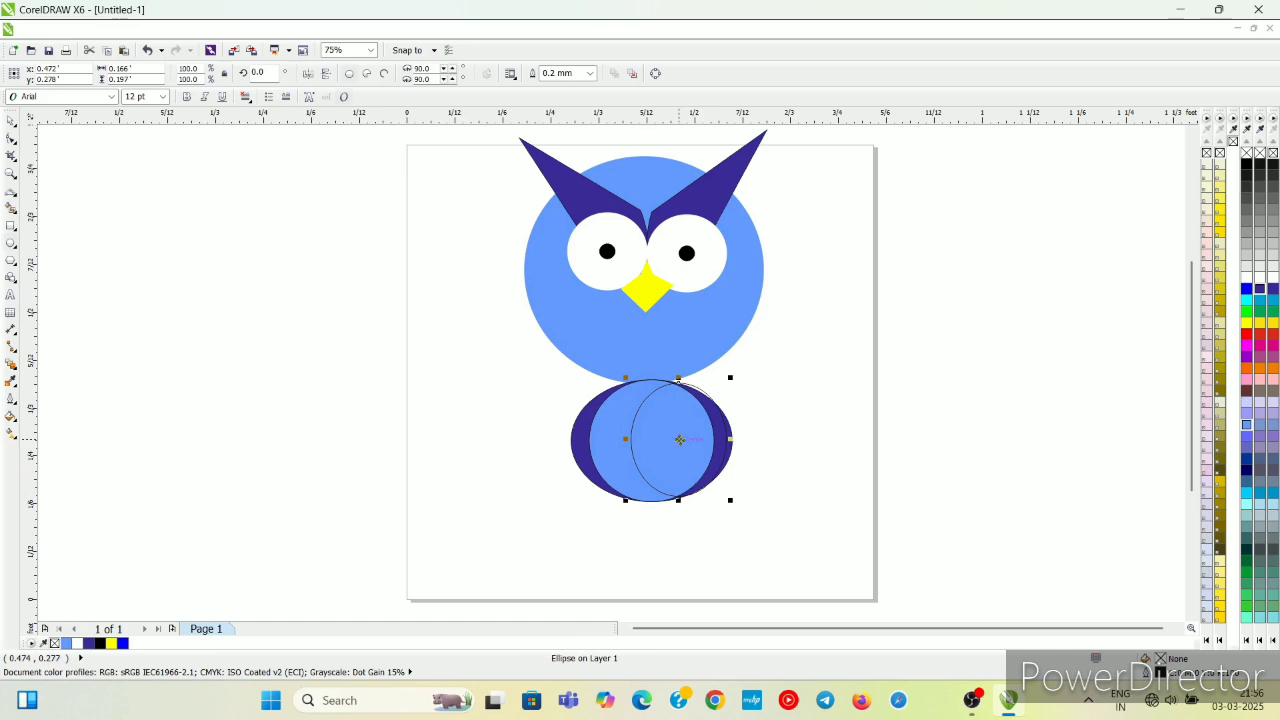
left_click_drag(680, 440, 653, 440)
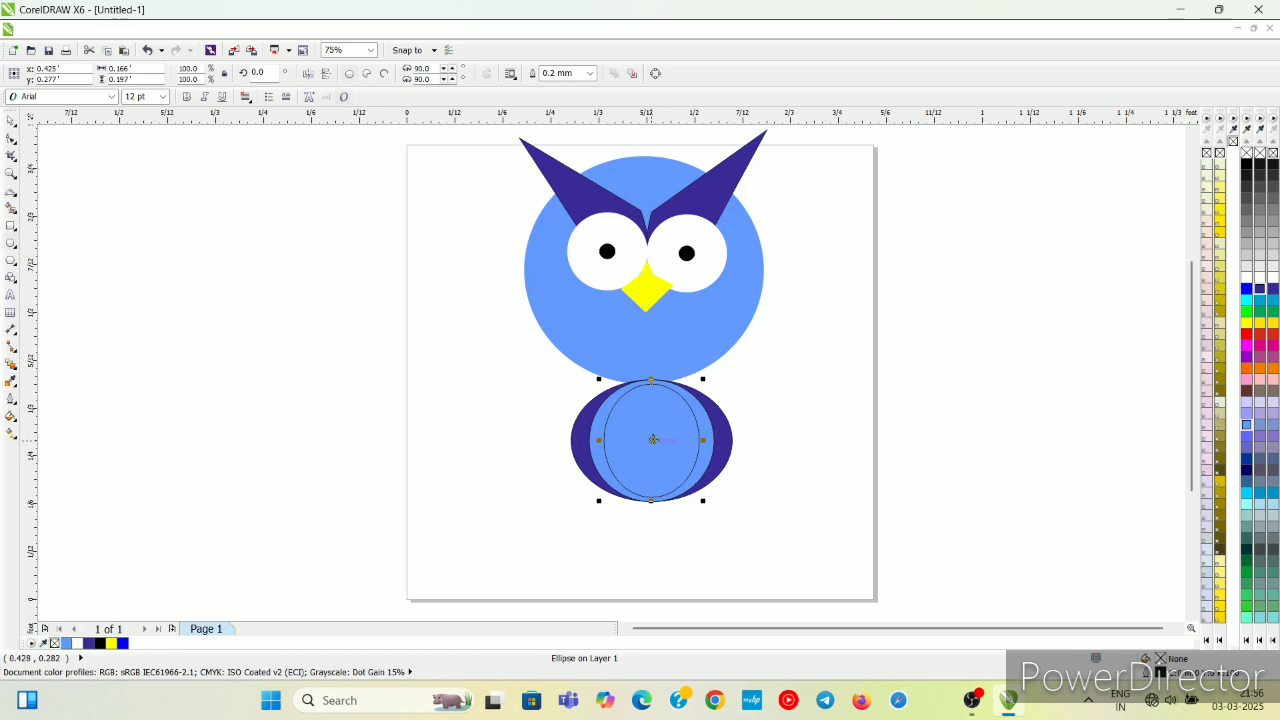
left_click_drag(655, 447, 654, 448)
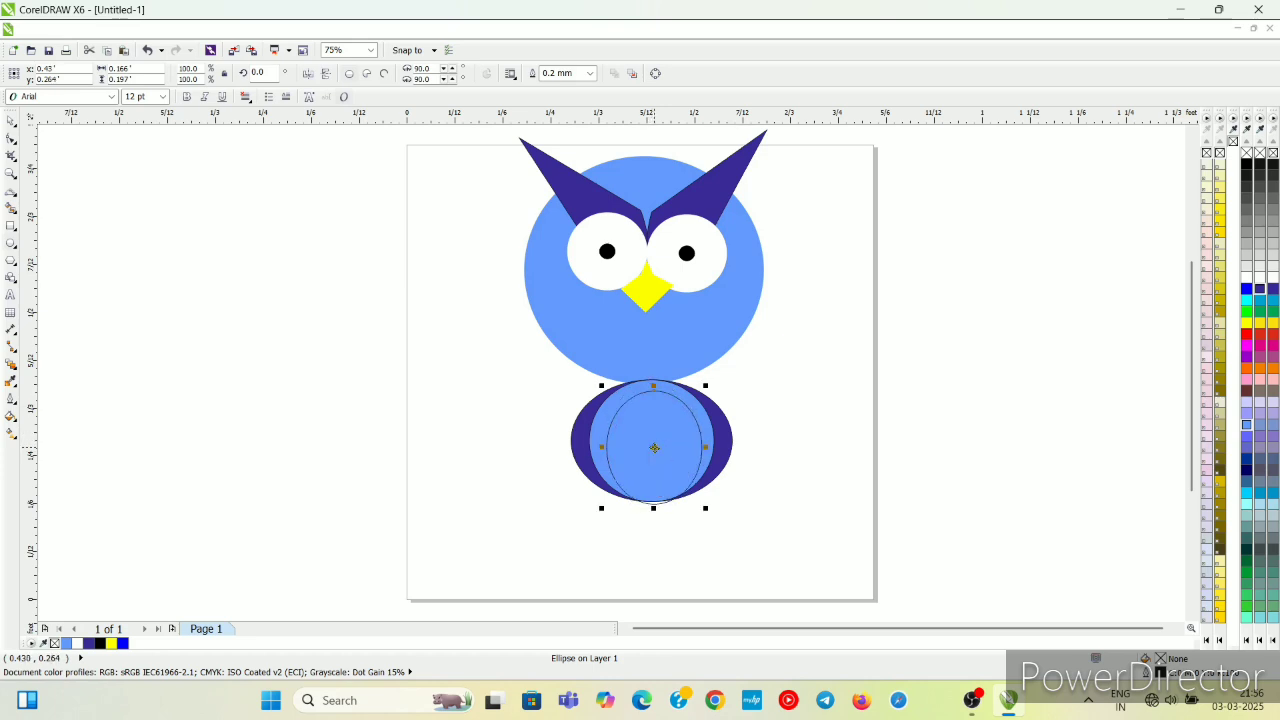
left_click_drag(653, 385, 653, 375)
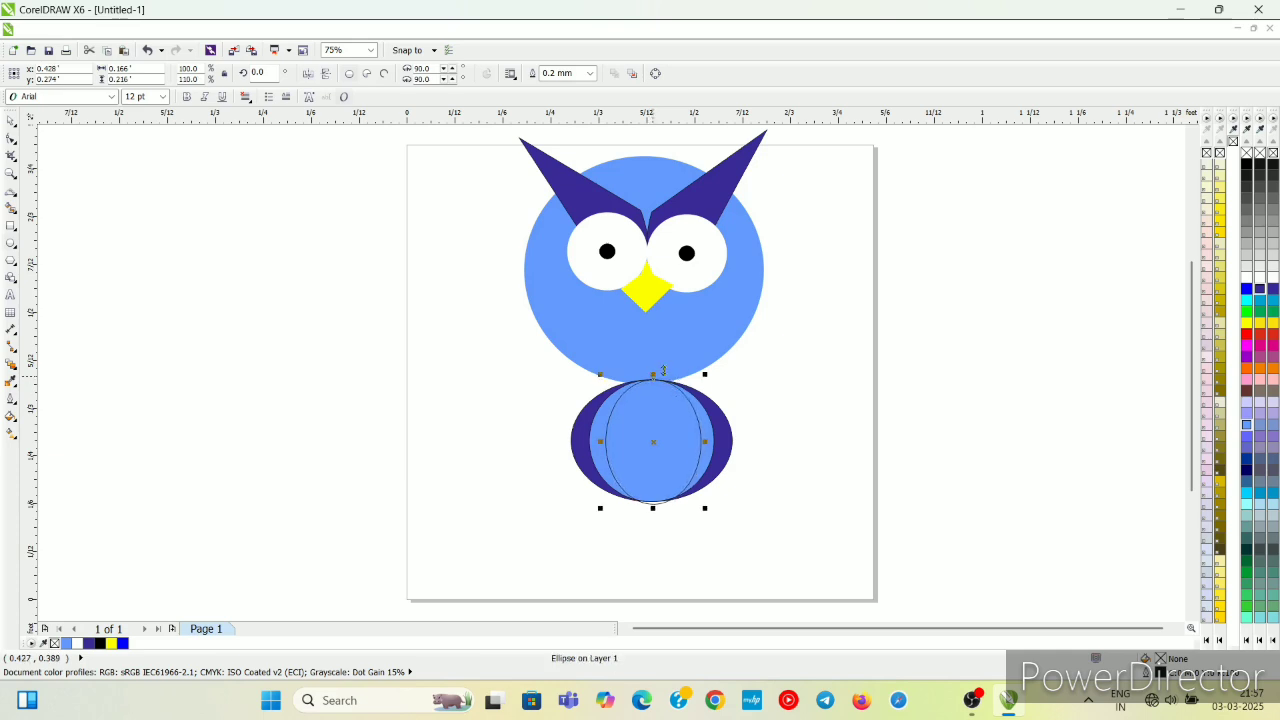
left_click(1253, 281)
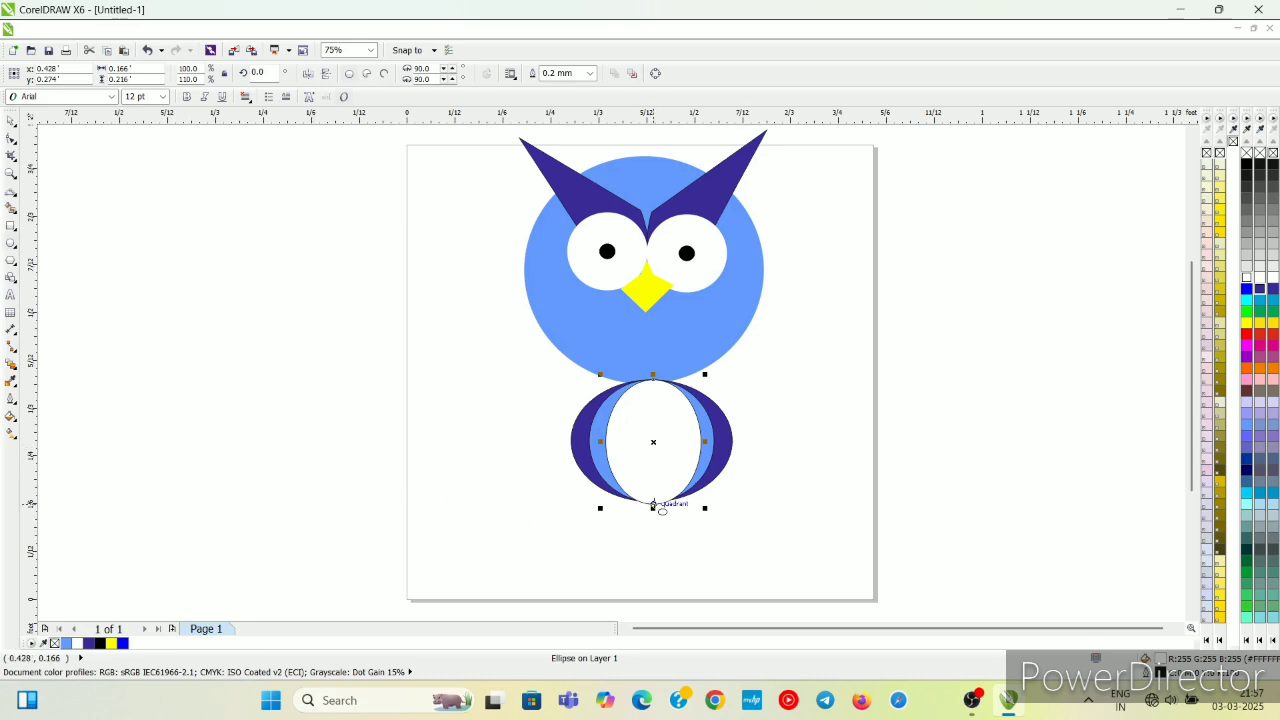
left_click_drag(652, 506, 652, 493)
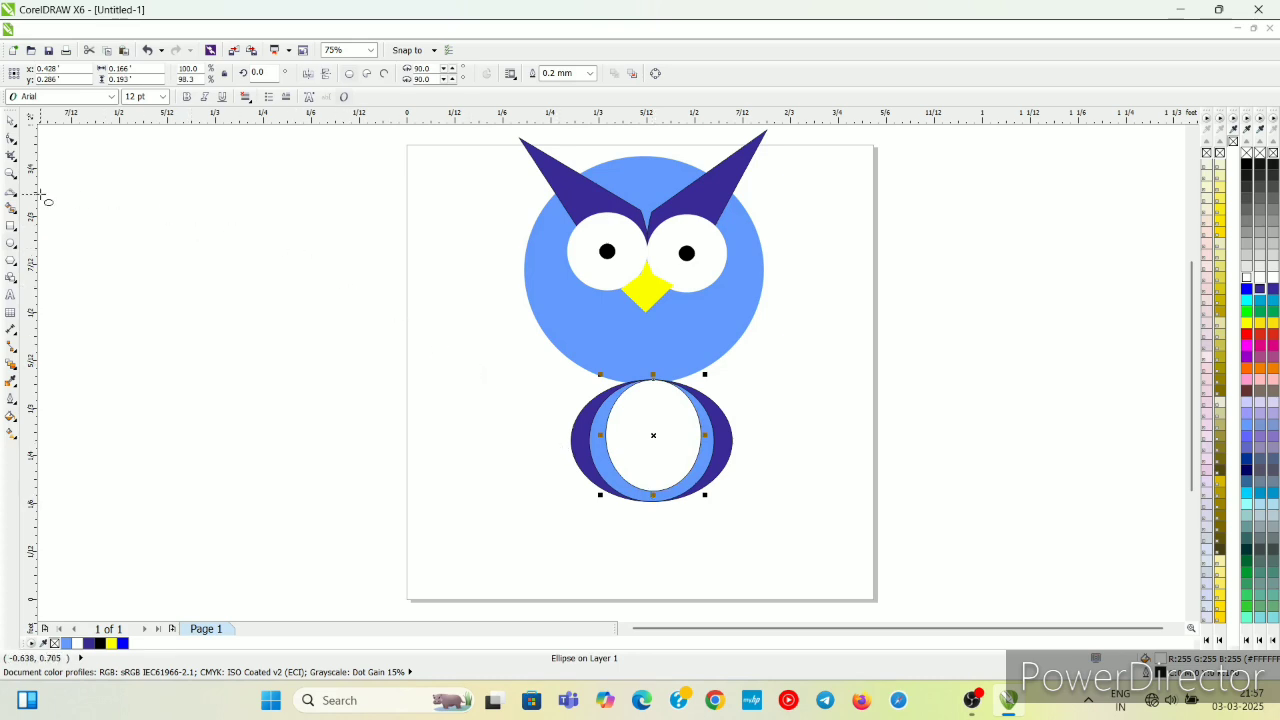
- Send the three body ellipses together to the back of the page, behind the head
left_click(10, 120)
left_click_drag(578, 371, 757, 514)
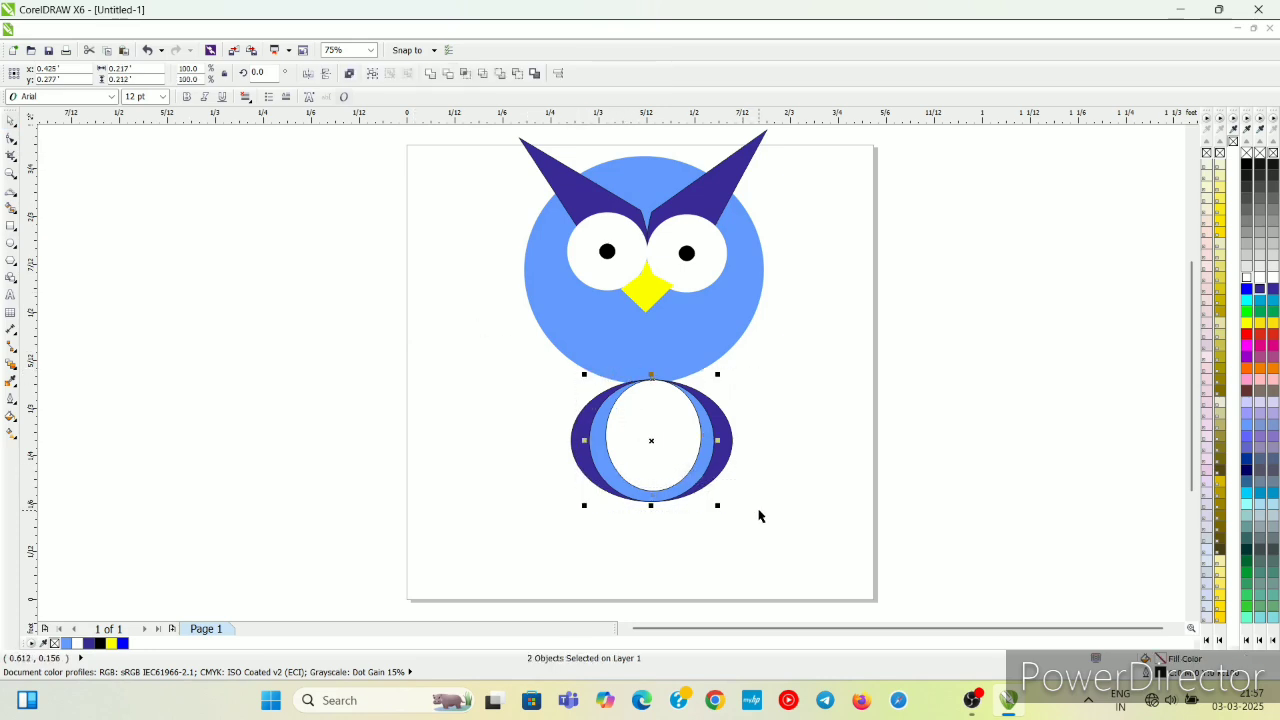
left_click_drag(526, 366, 765, 520)
right_click(694, 435)
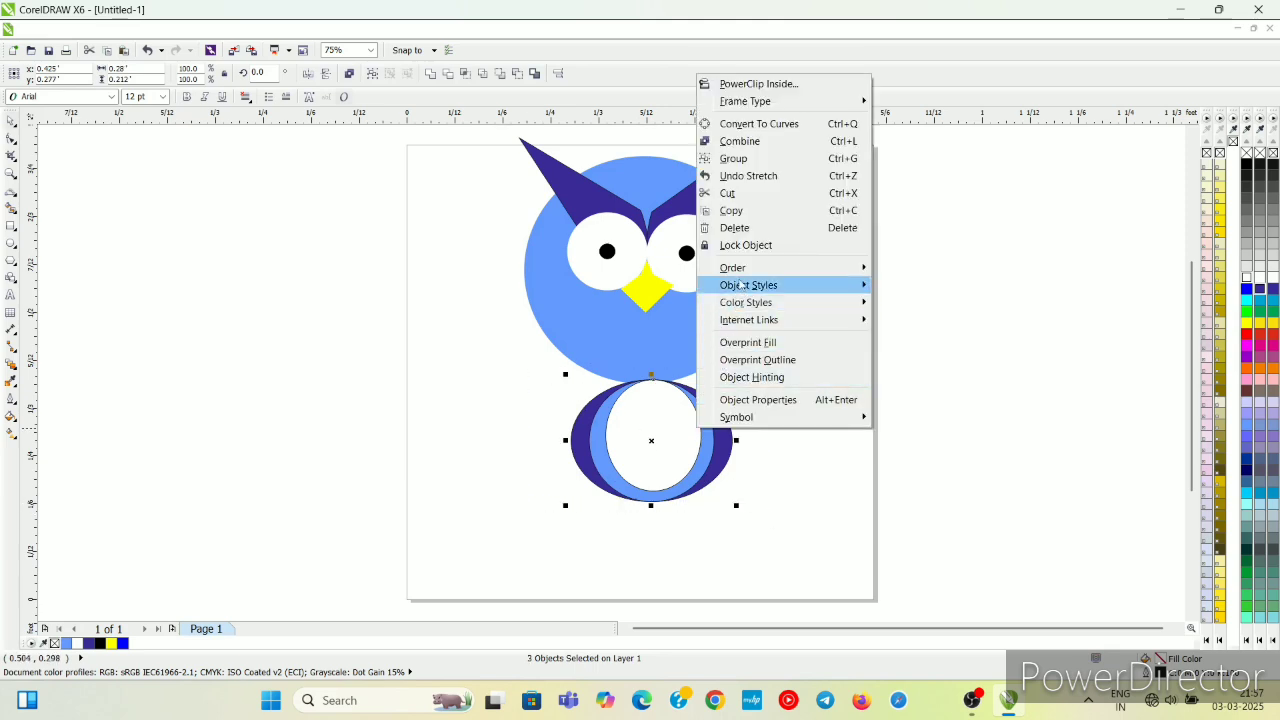
mouse_move(741, 268)
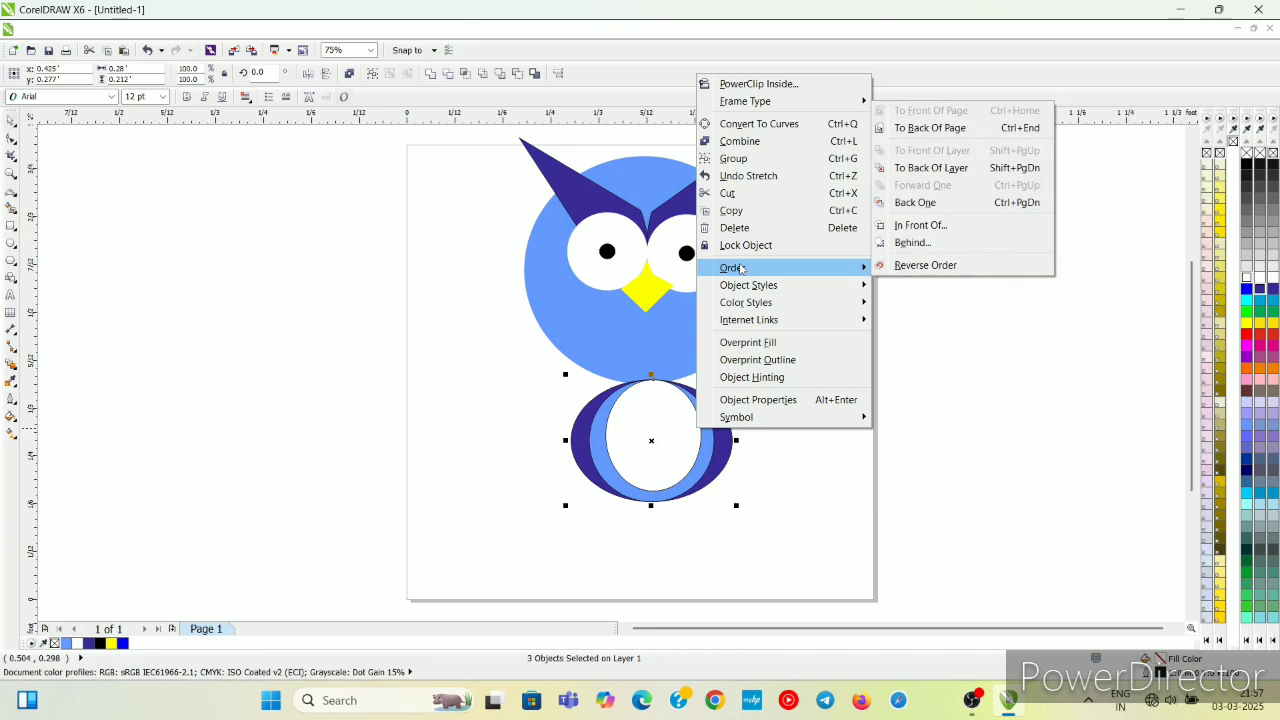
left_click(928, 128)
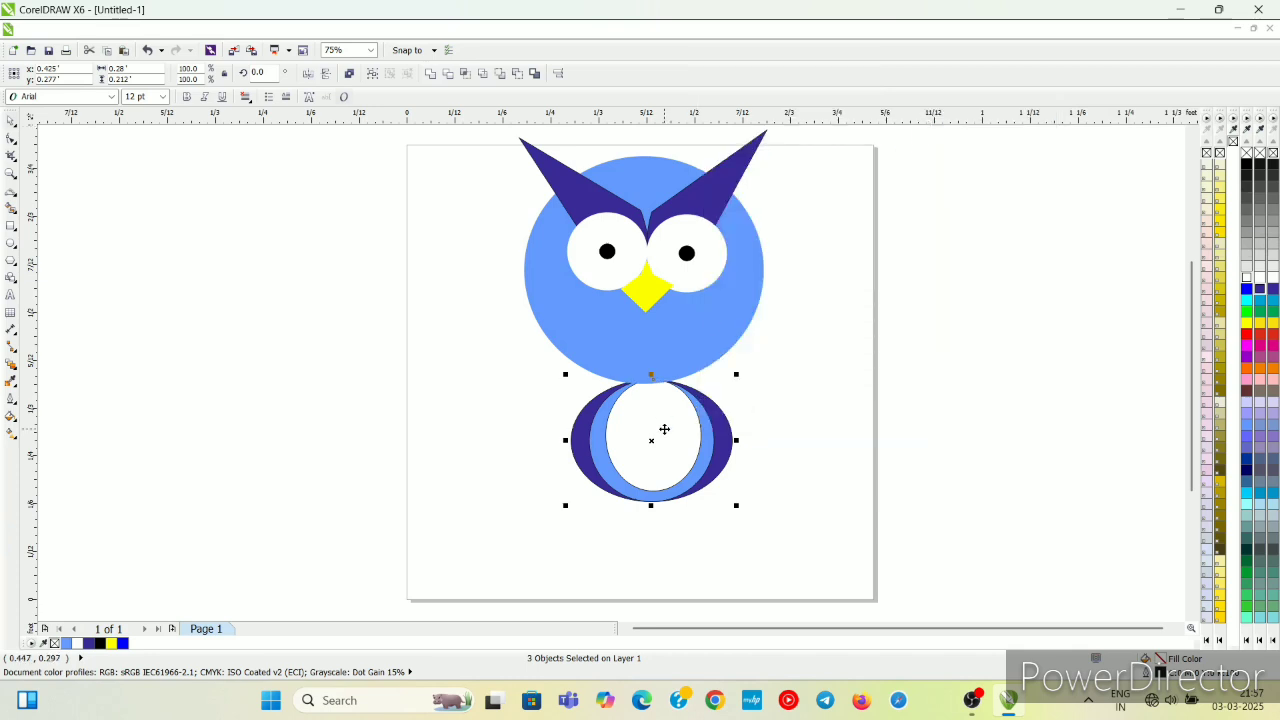
- Move the three body ellipses slightly up under the head and nudge them left to align with it
left_click_drag(651, 441, 652, 436)
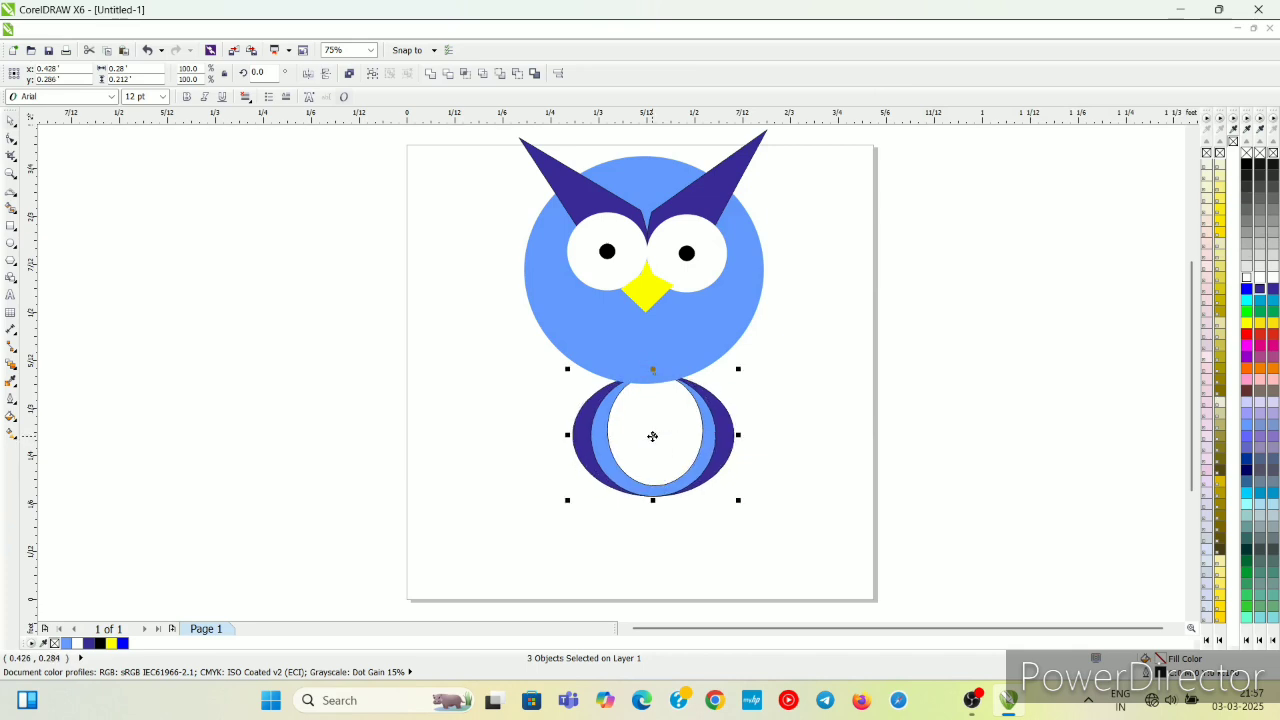
key("Left")
key("Left")
key("Left")
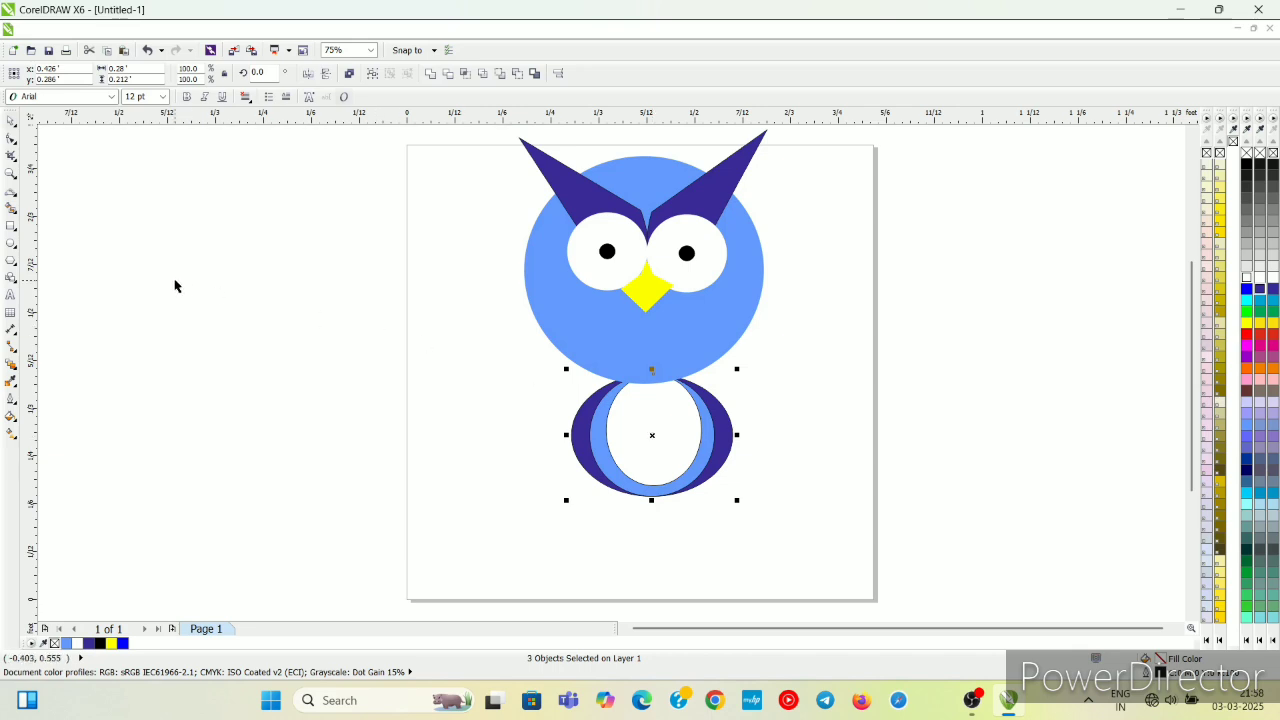
- Draw a circle about 0.077 ft in diameter for a foot and place it over the body's lower left edge
left_click(11, 244)
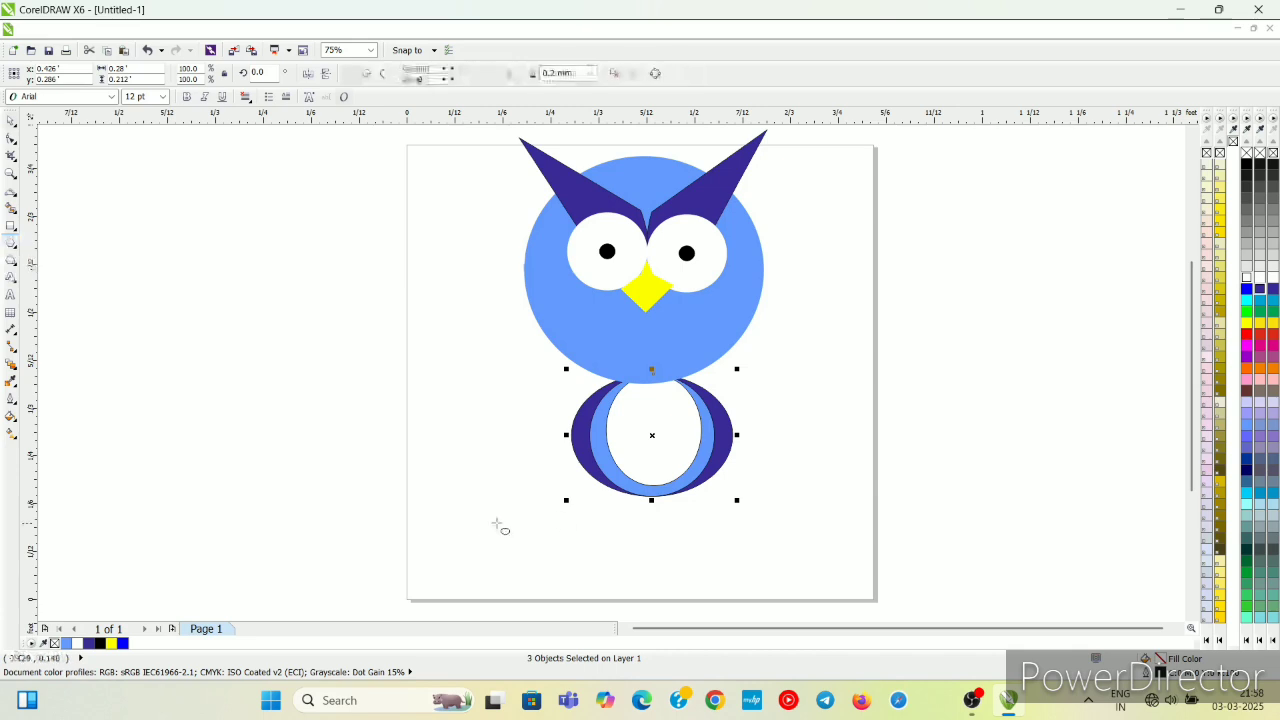
left_click(592, 492)
left_click_drag(592, 492, 634, 537)
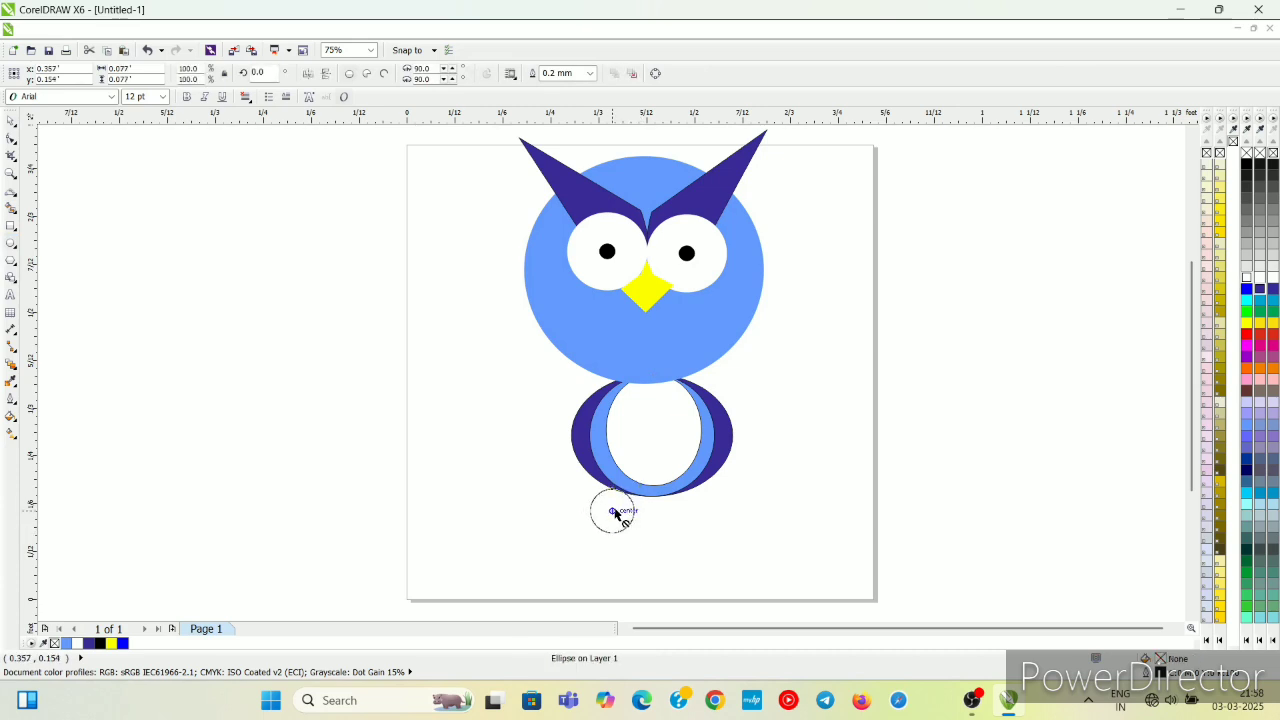
left_click_drag(614, 511, 617, 495)
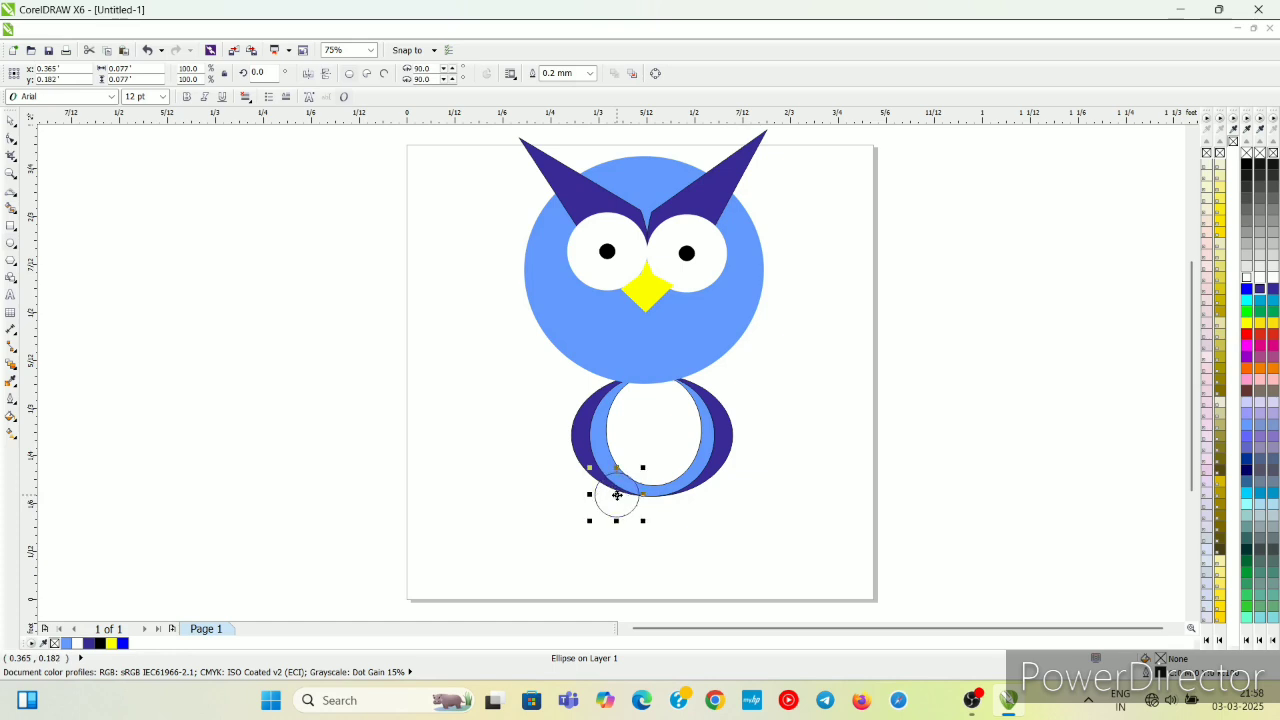
- Fill the foot circle with yellow and remove its outline
left_click(1249, 323)
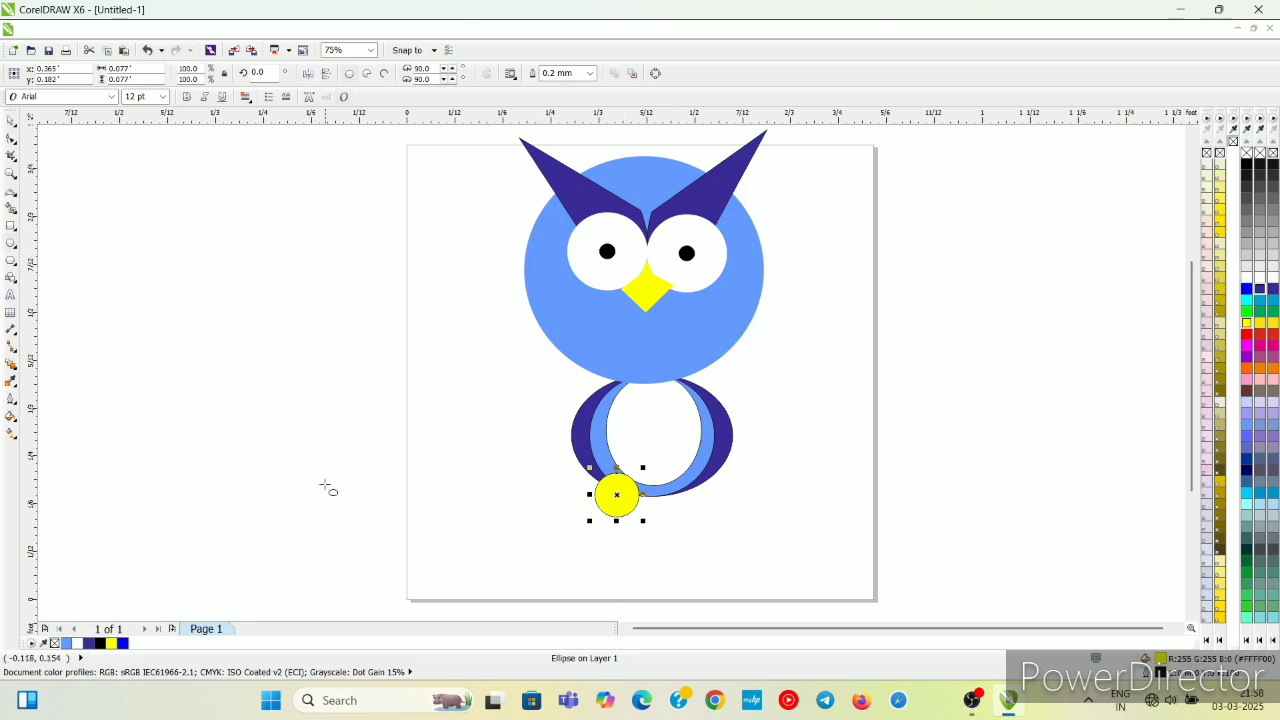
left_click(12, 398)
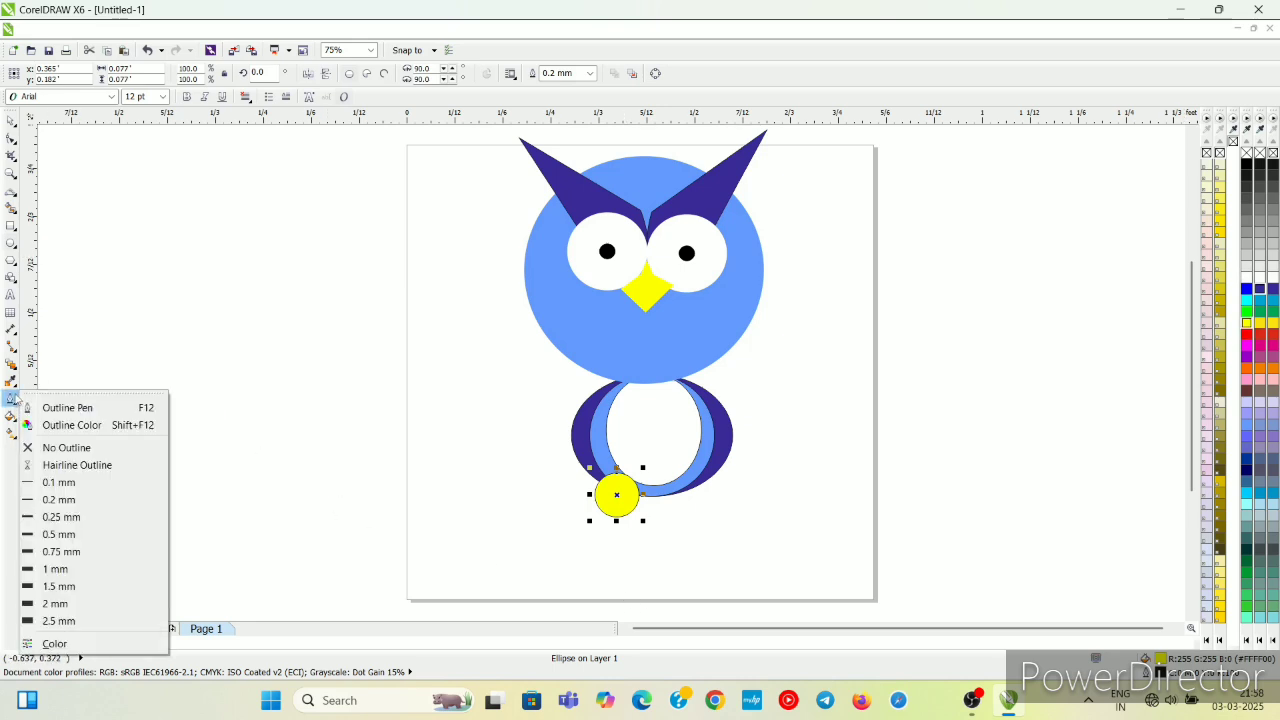
left_click(55, 447)
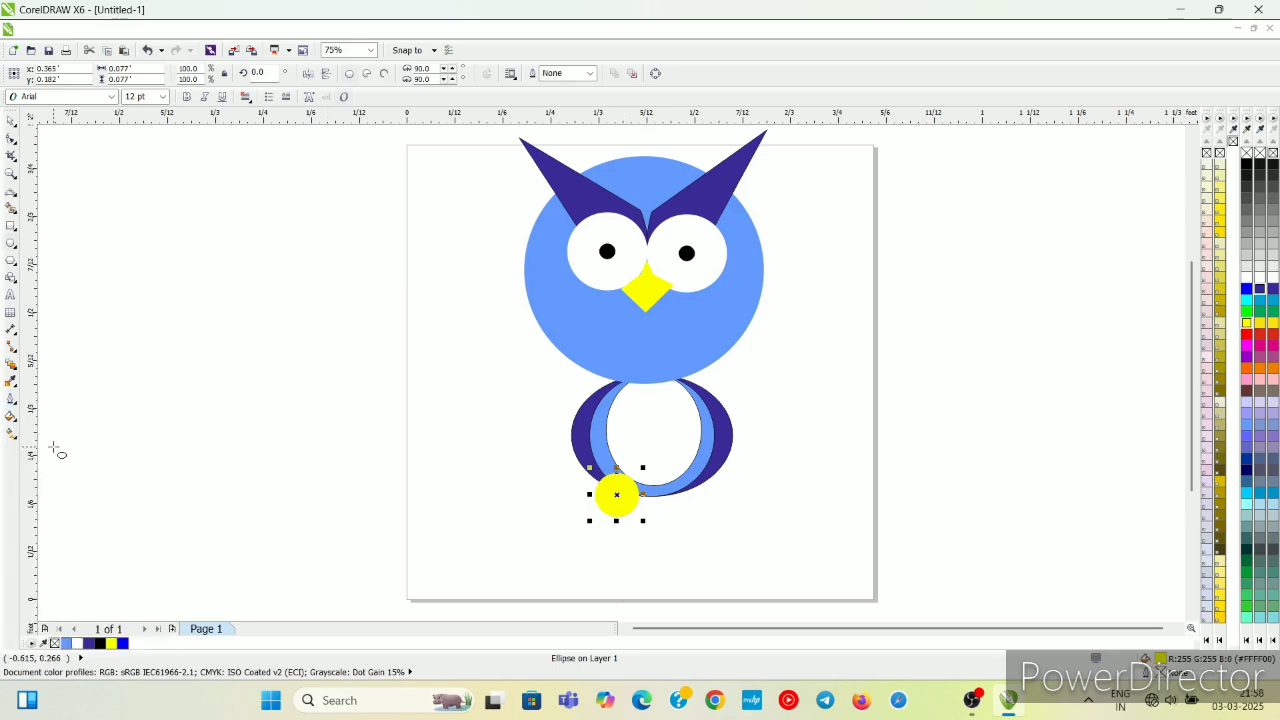
- Duplicate the yellow foot and place the copy over the body's lower right edge, roughly level with the first foot
key("Up")
key("Right")
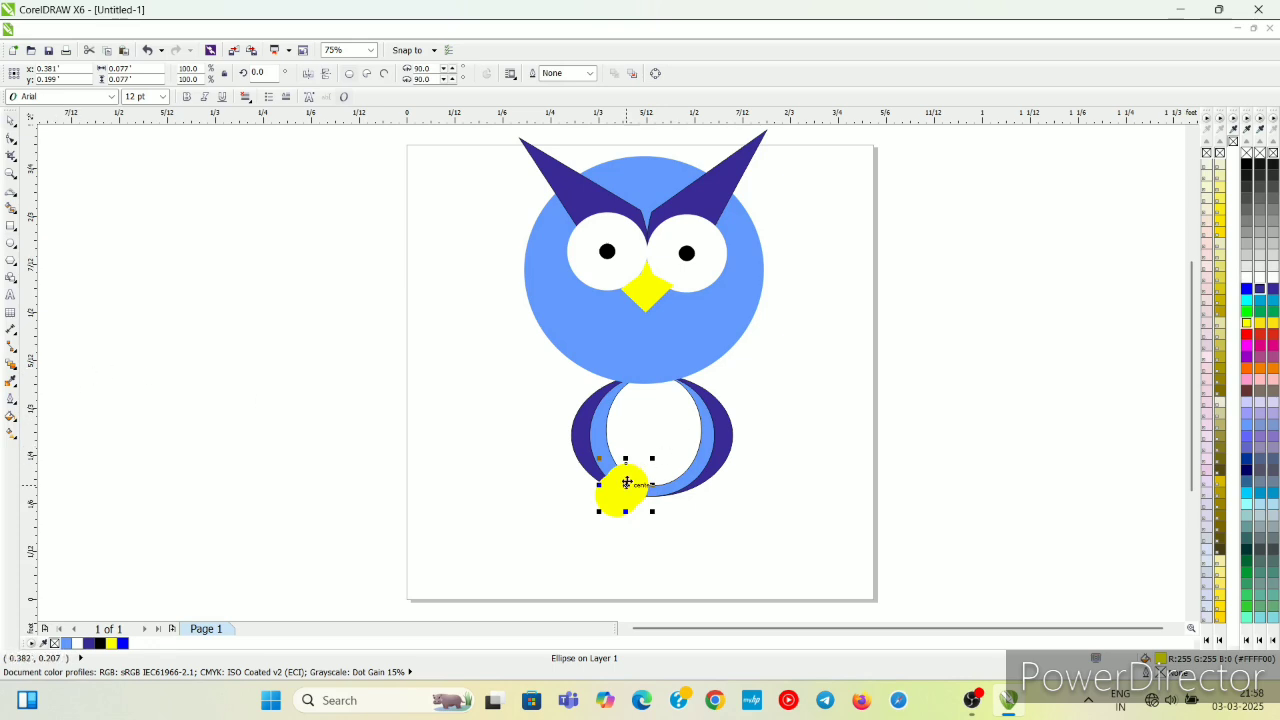
left_click_drag(626, 483, 696, 492)
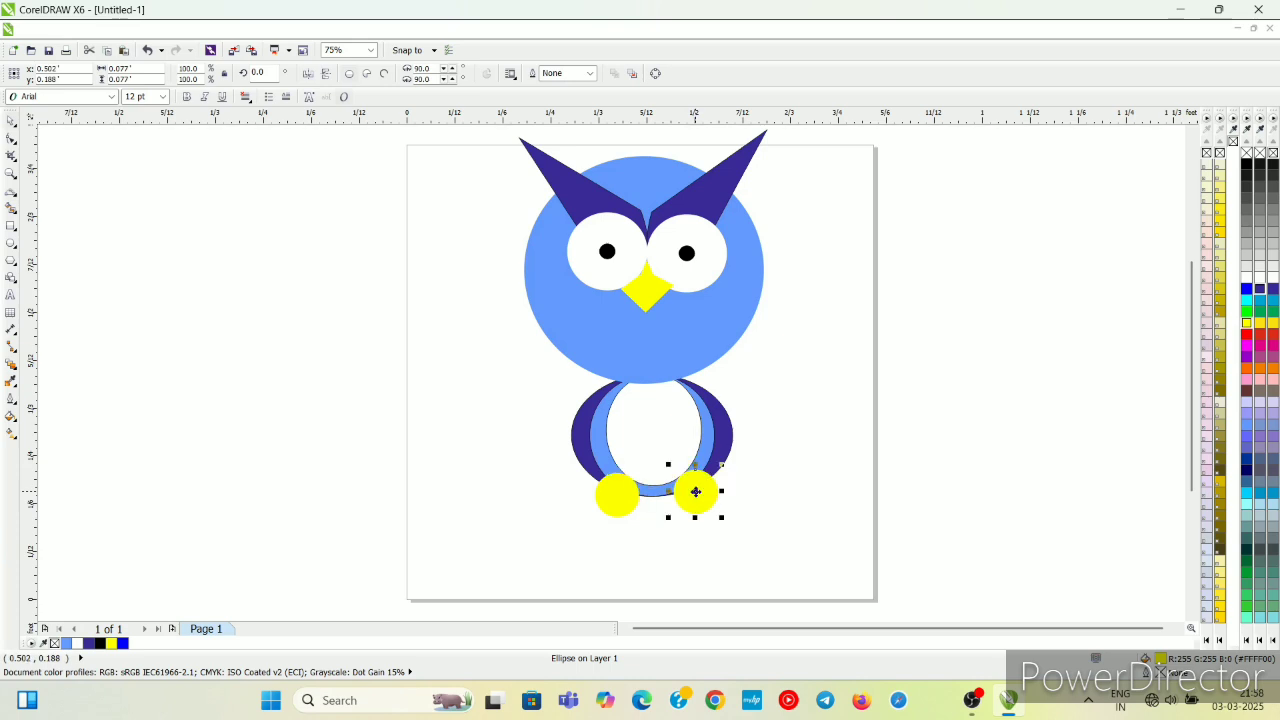
left_click(696, 492)
left_click(696, 492)
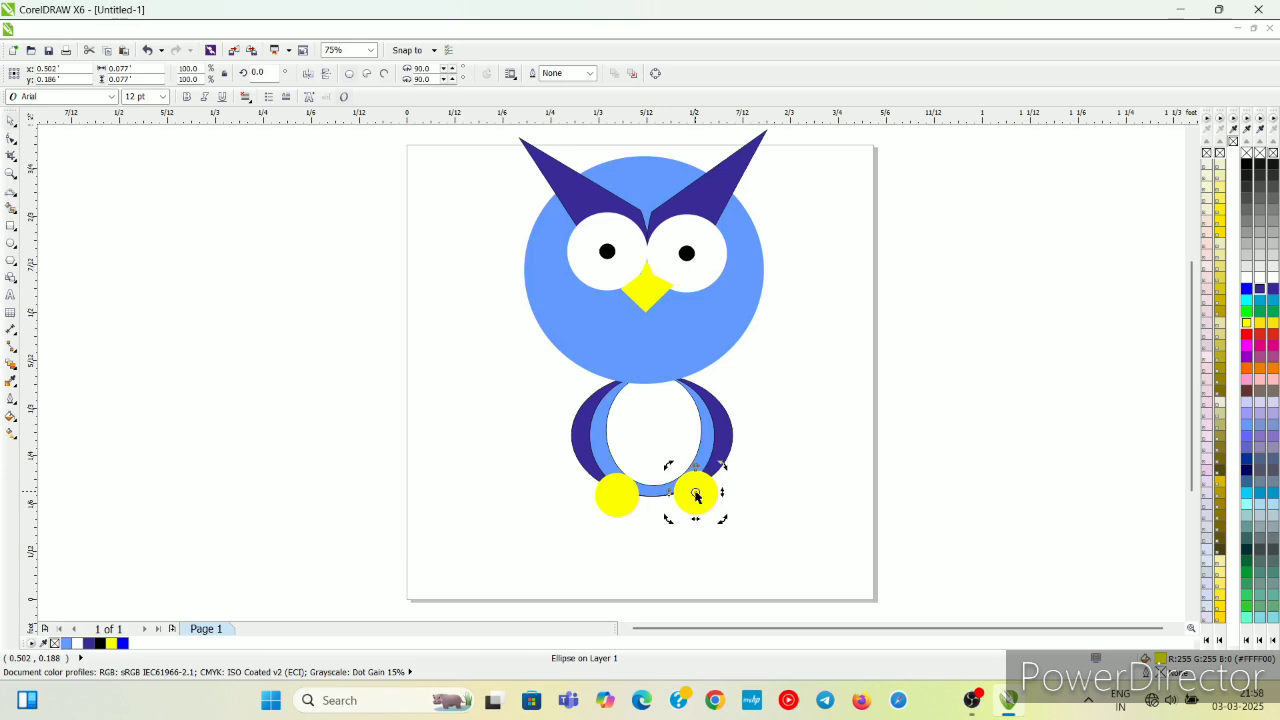
left_click(821, 485)
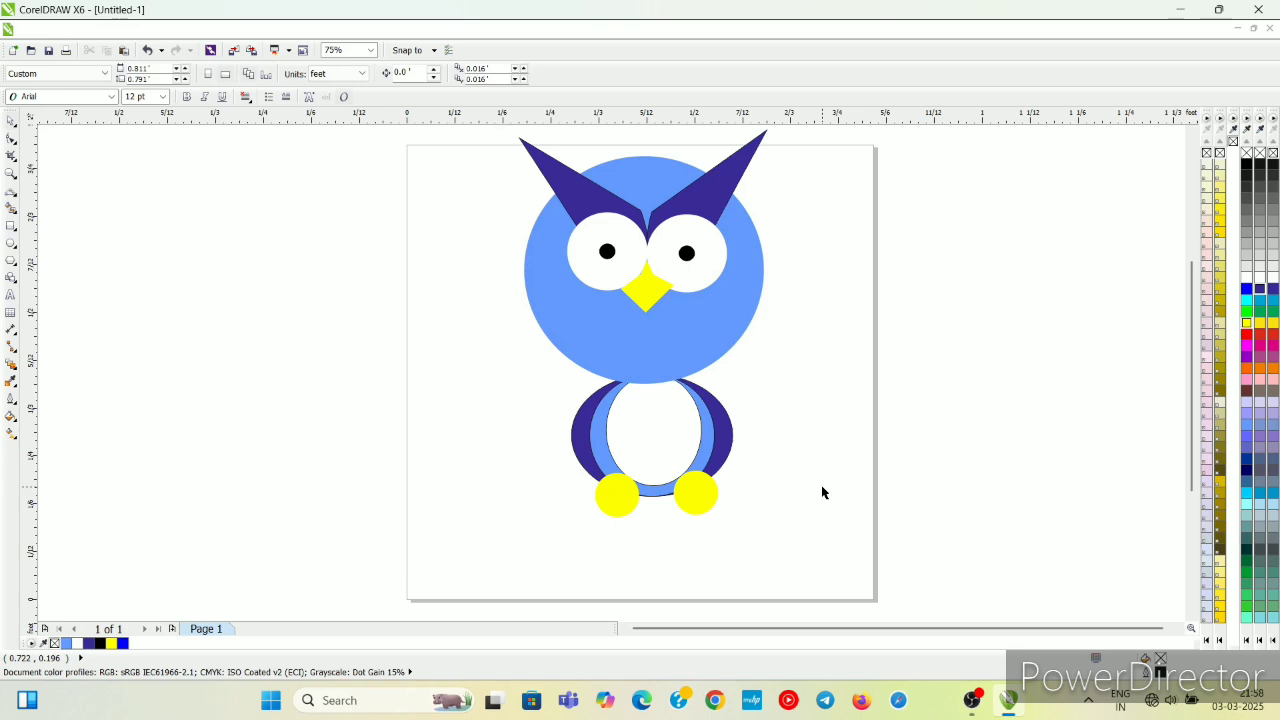
left_click(606, 497)
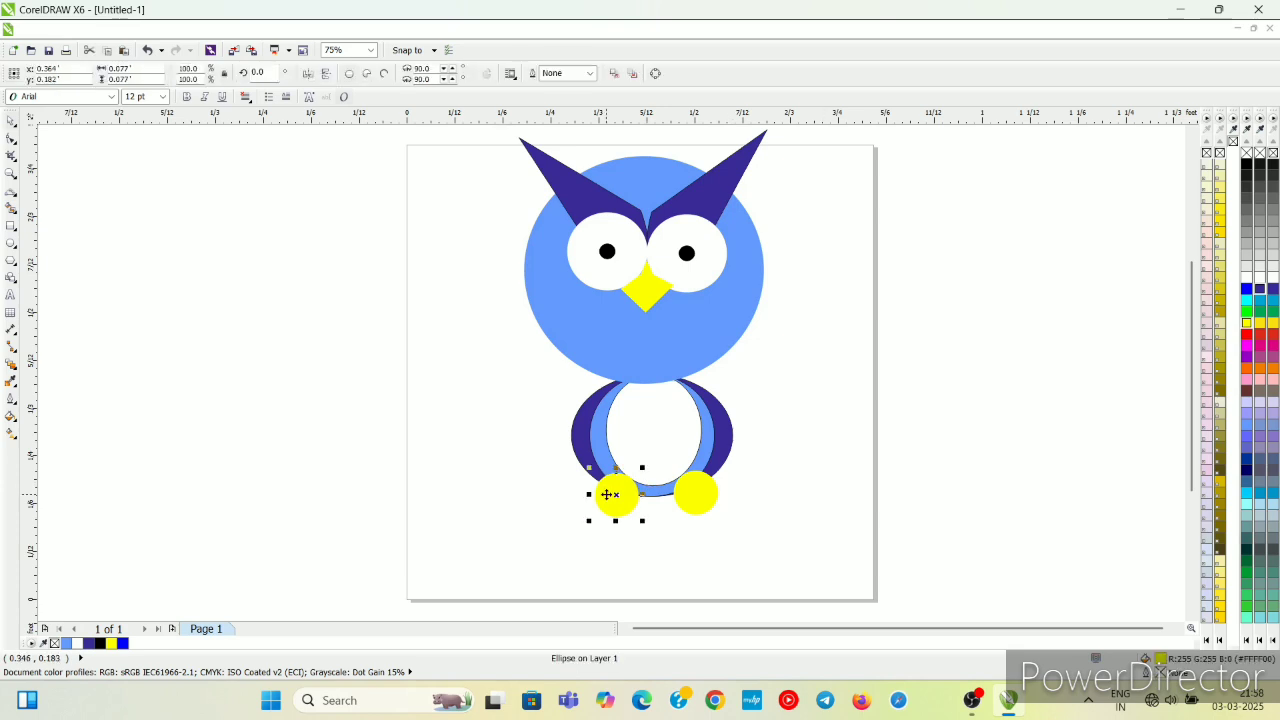
left_click(696, 491)
left_click(783, 497)
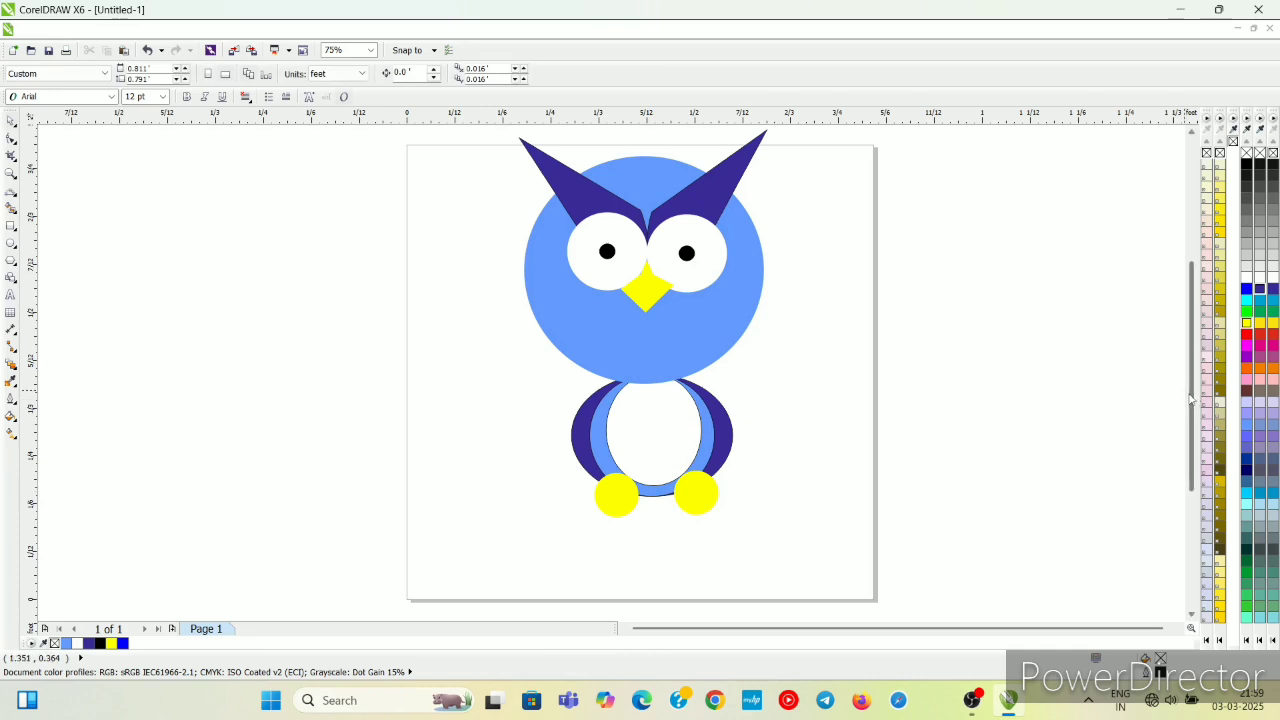
- Draw a polygon about 0.128 ft wide and 0.094 ft tall left of the page and set its number of sides to 3
left_click_drag(1192, 400, 1192, 380)
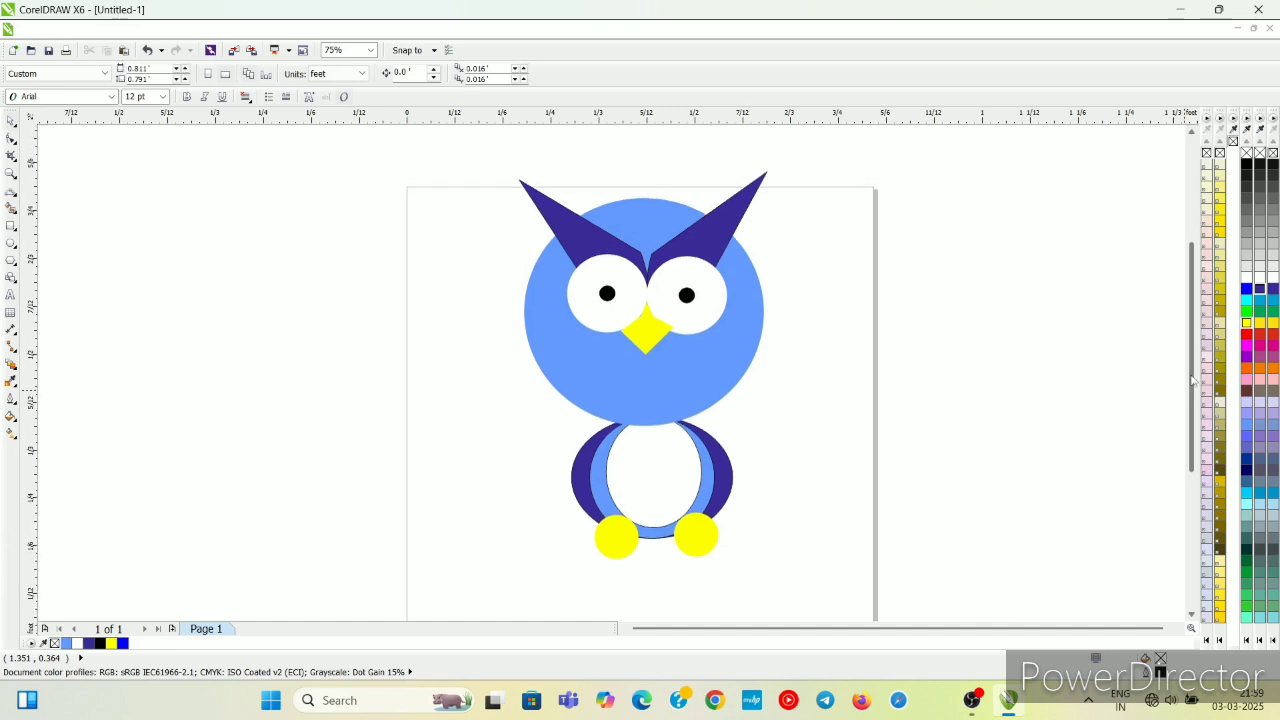
left_click(13, 227)
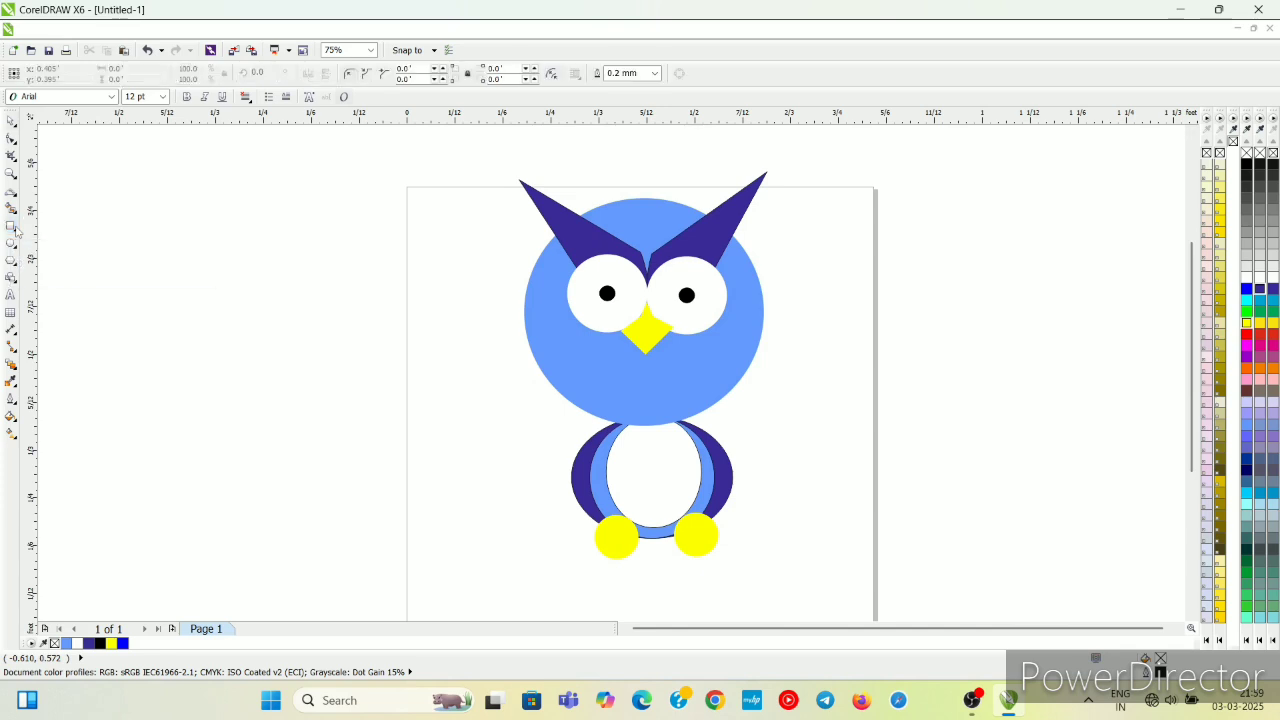
left_click(15, 282)
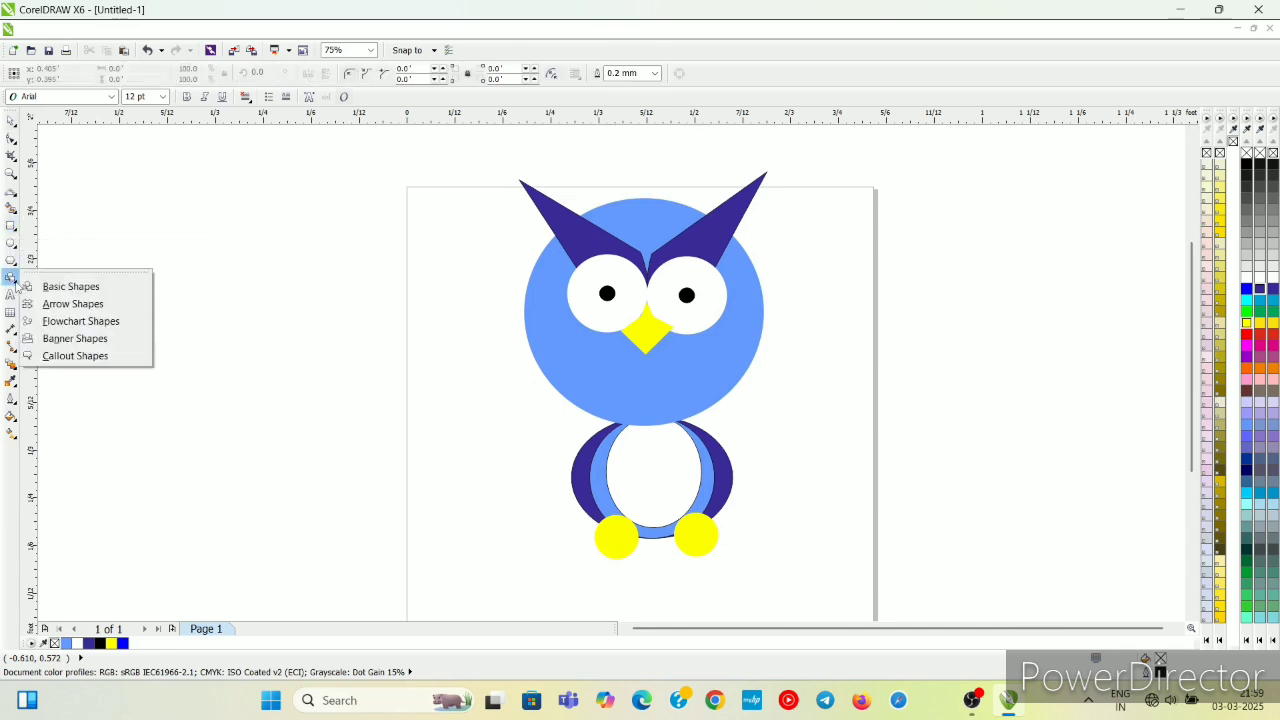
left_click(15, 229)
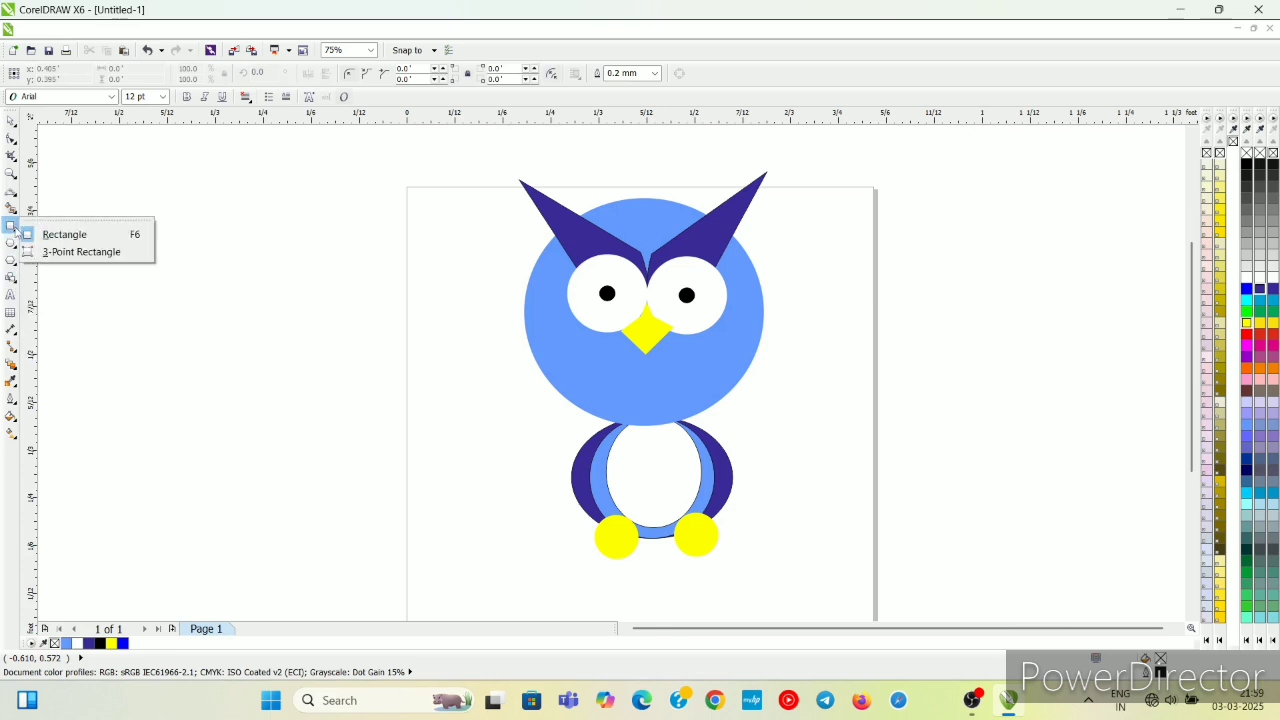
left_click(14, 228)
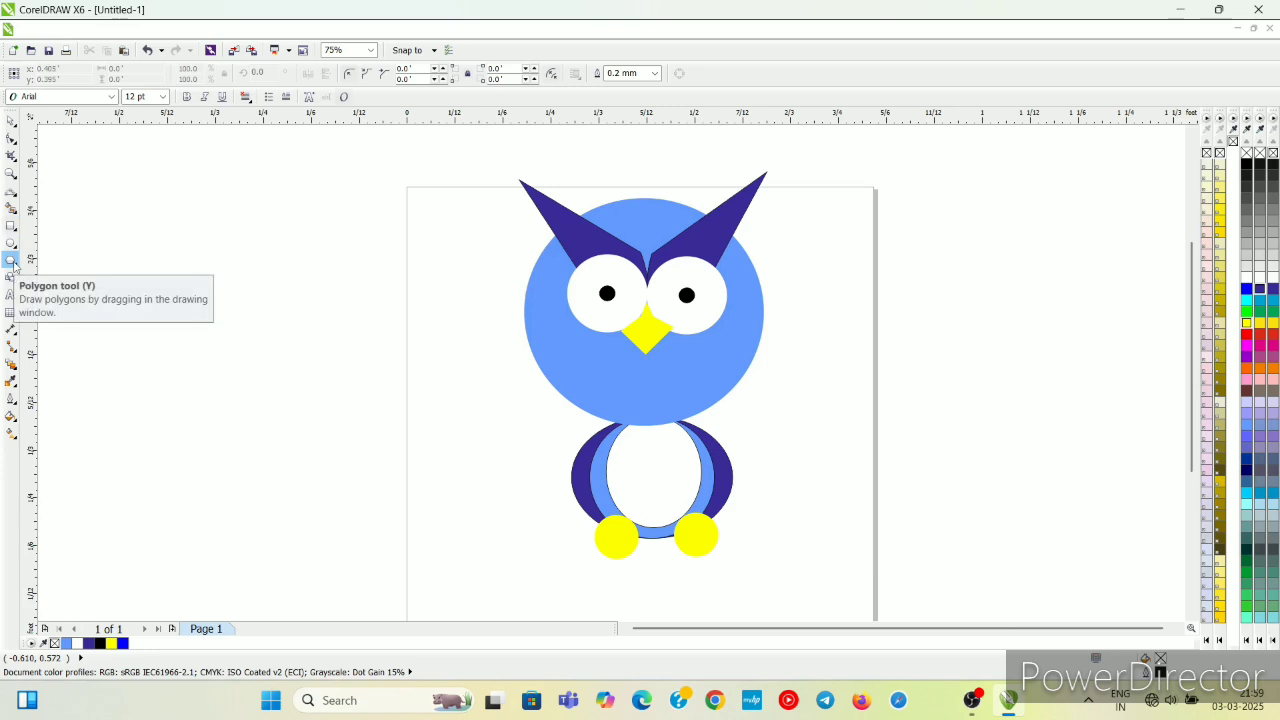
left_click(12, 261)
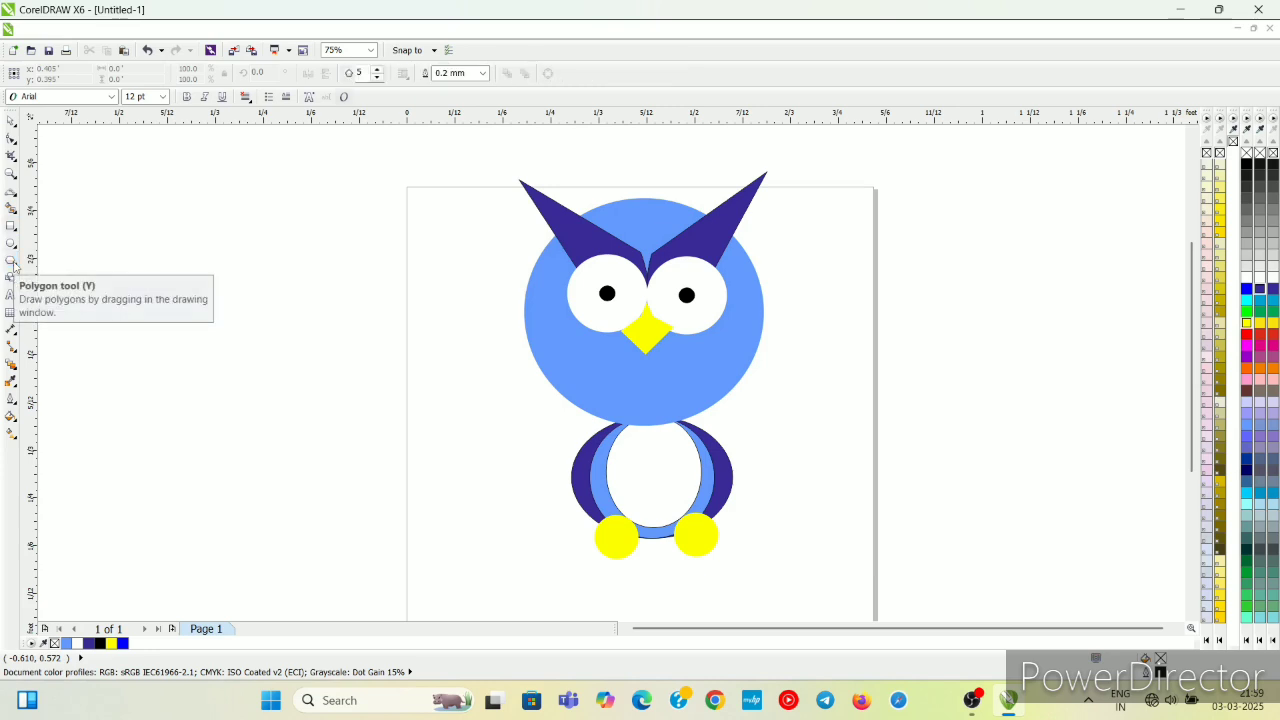
left_click(357, 75)
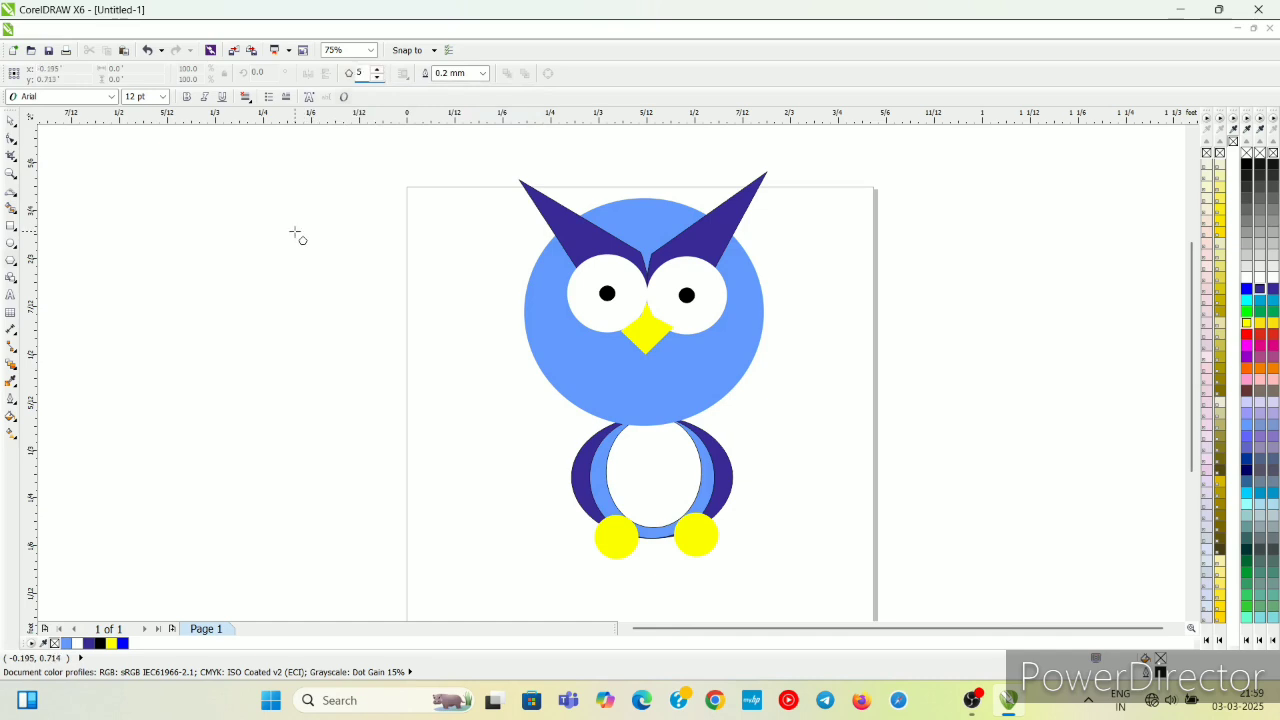
left_click_drag(295, 233, 374, 289)
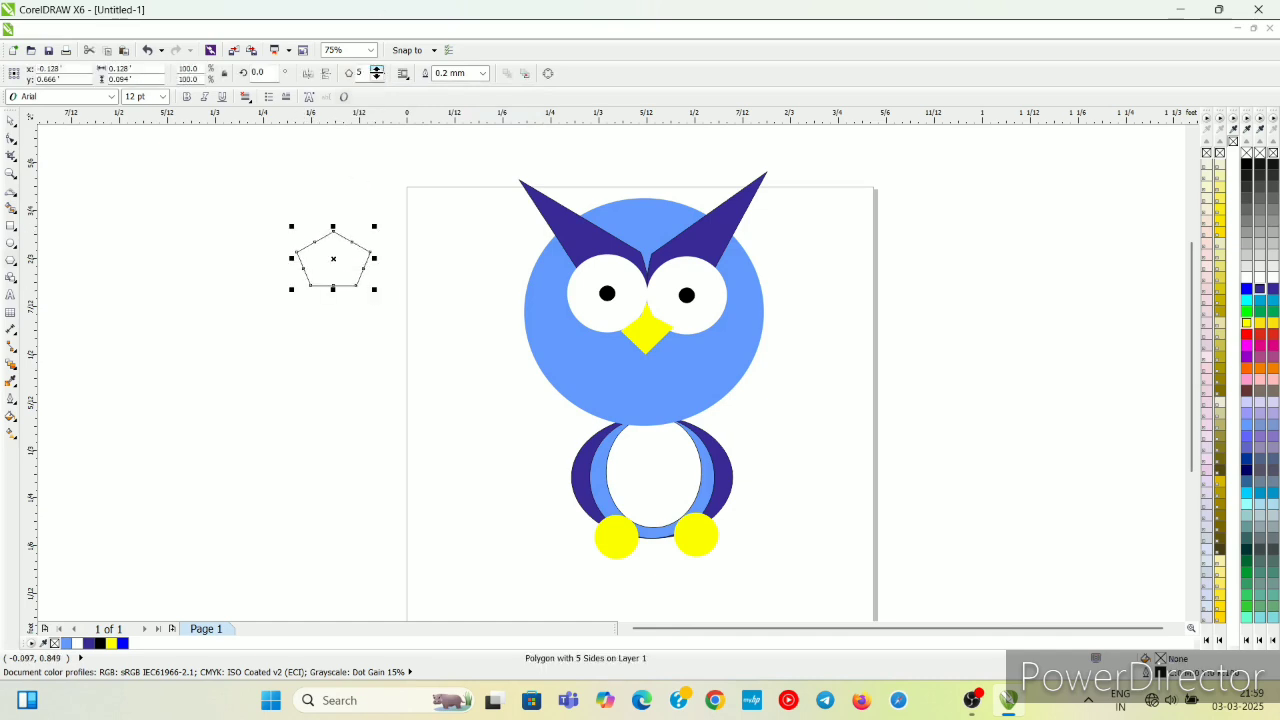
left_click(377, 77)
left_click(377, 77)
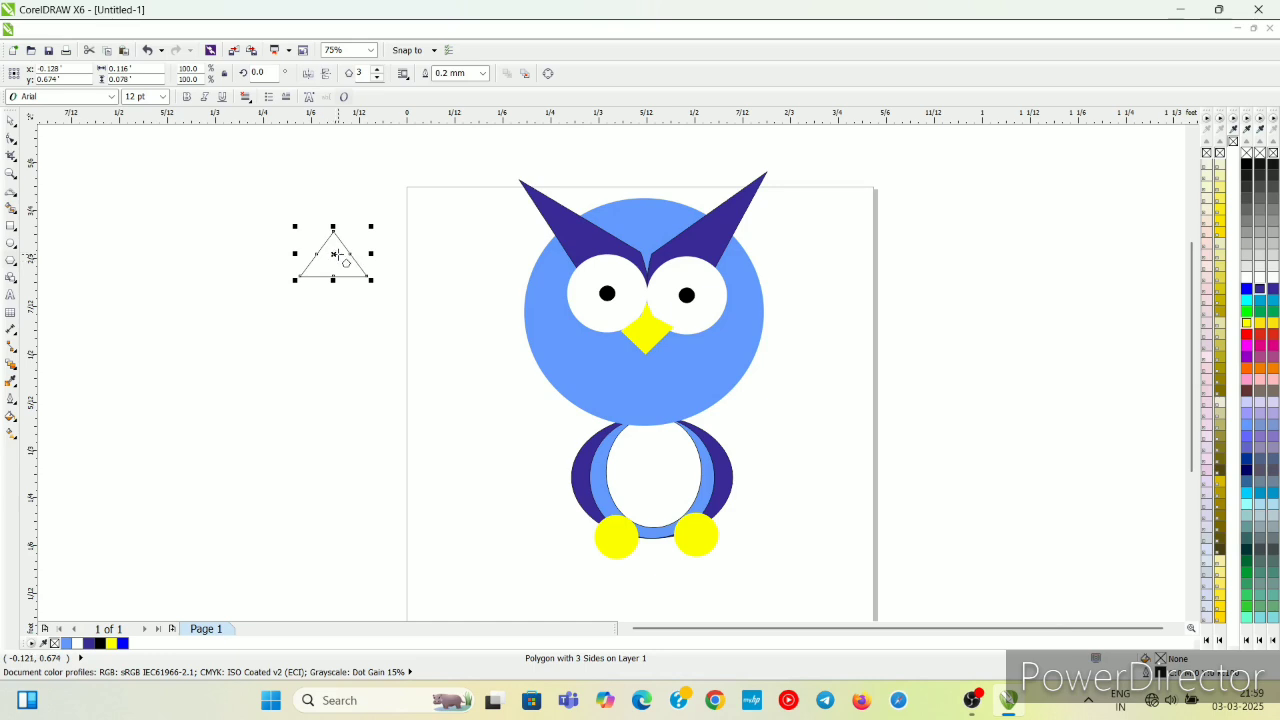
- Copy the triangle and place the copy just left of the original, leaving a small gap
right_click(331, 254)
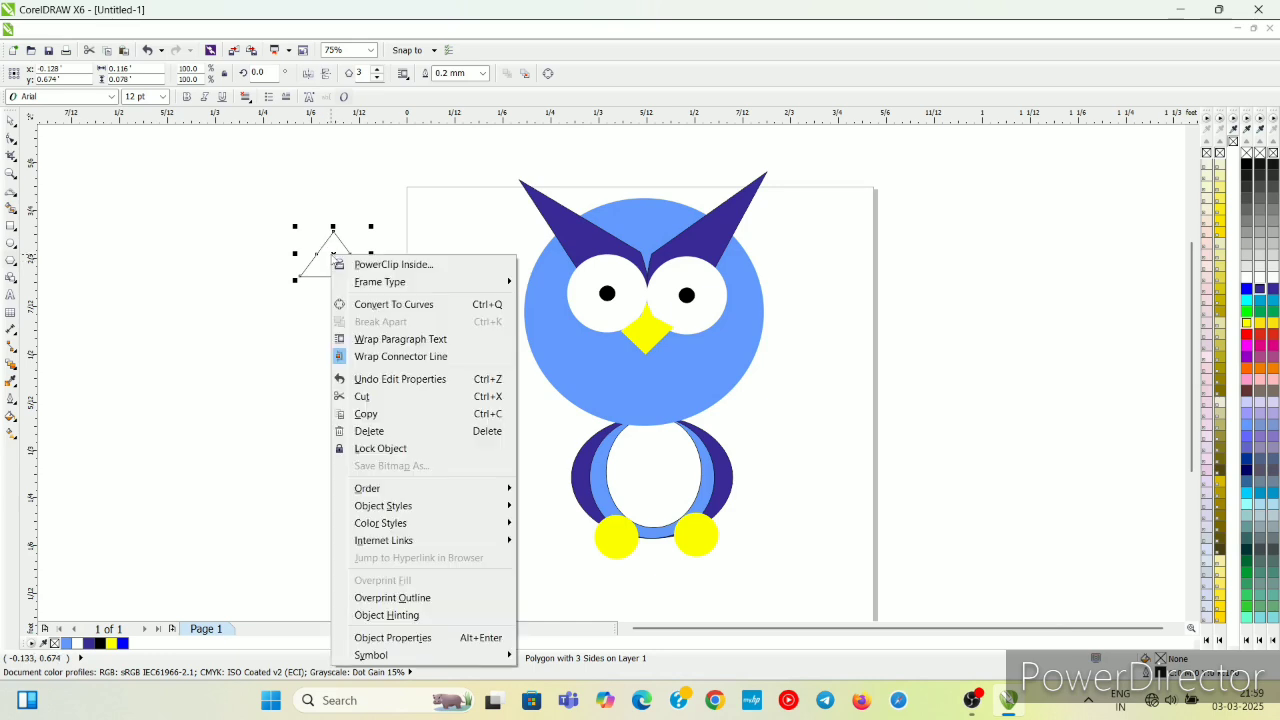
left_click(378, 416)
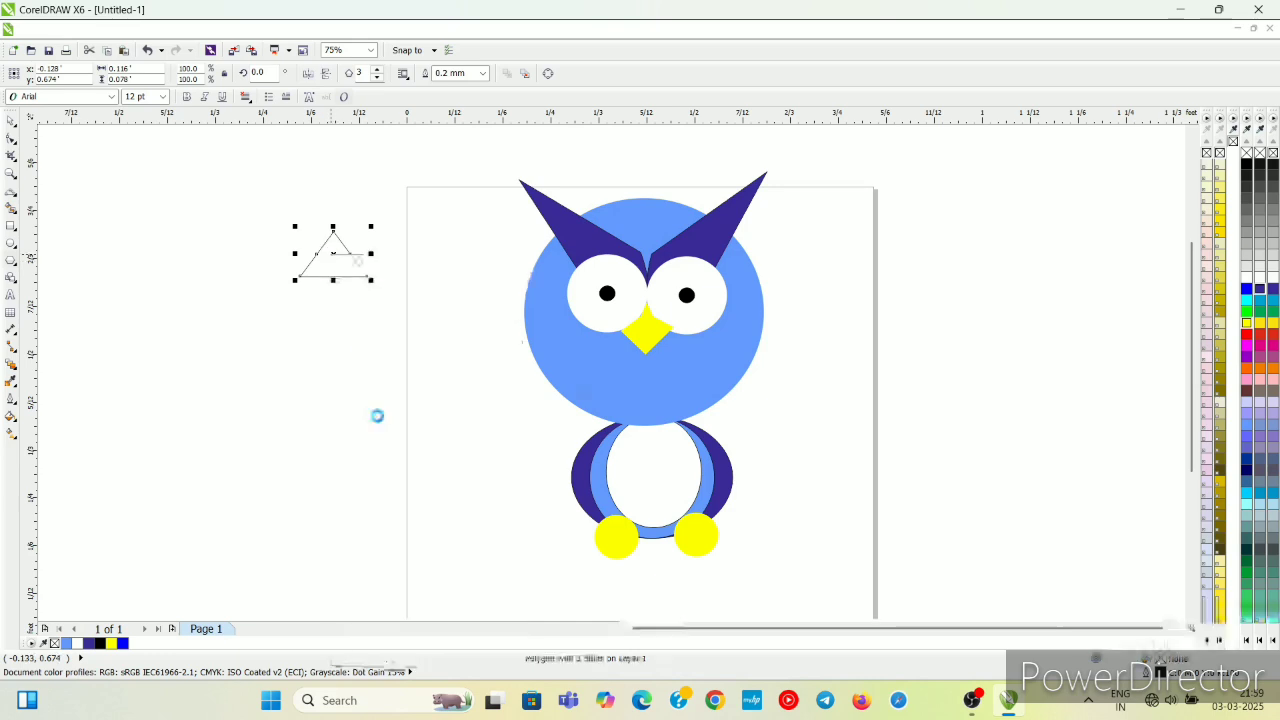
right_click(376, 419)
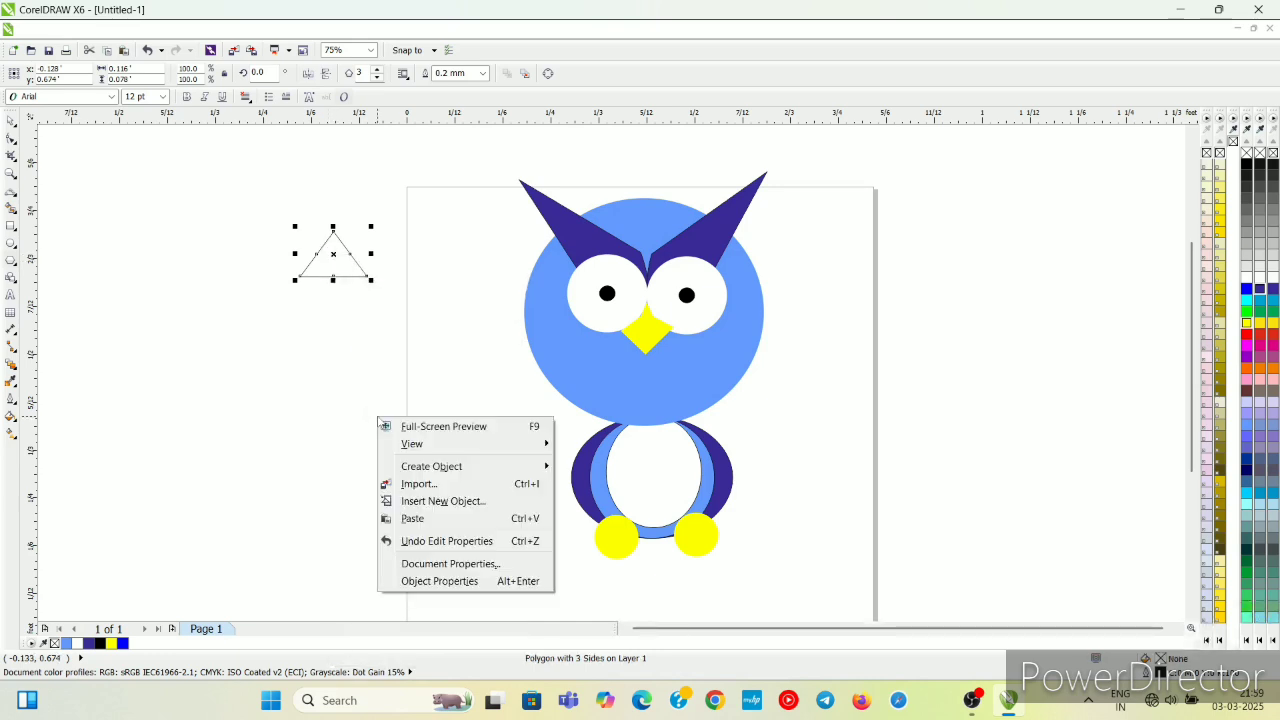
left_click(412, 518)
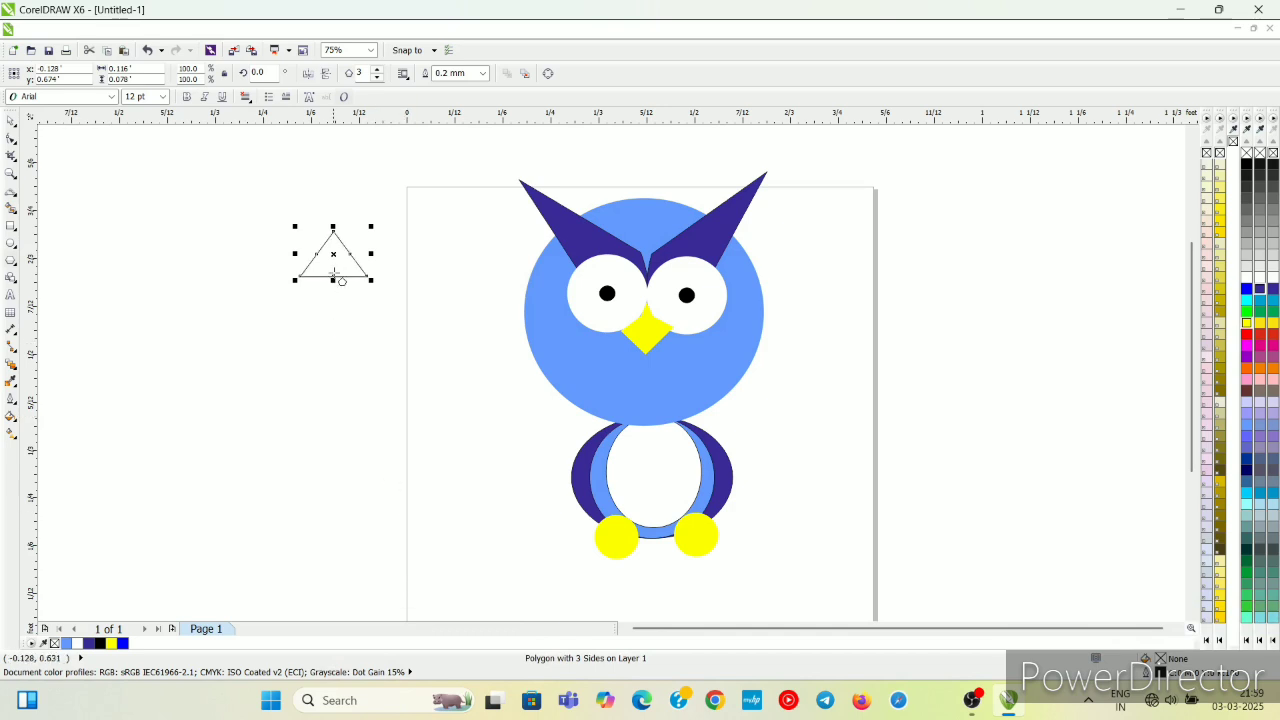
left_click_drag(334, 254, 248, 254)
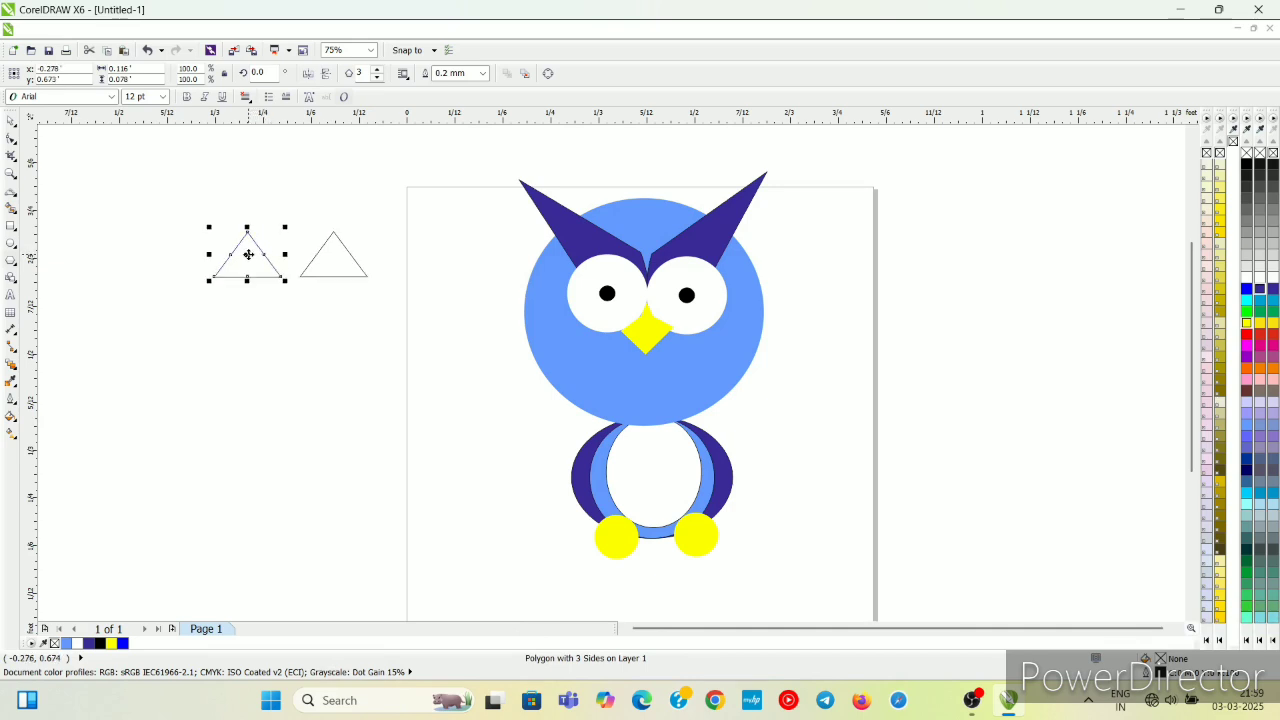
- Copy the second triangle and place this copy further left to form an evenly spaced row of three
right_click(248, 254)
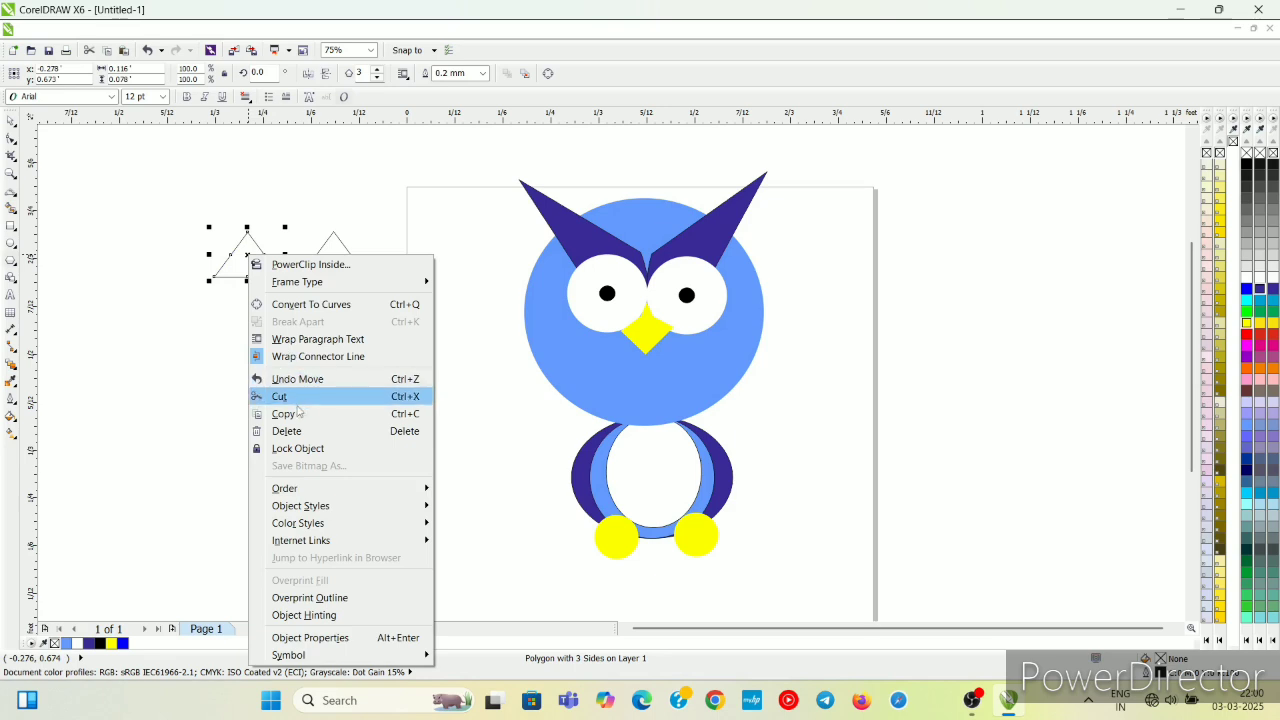
left_click(285, 414)
right_click(296, 411)
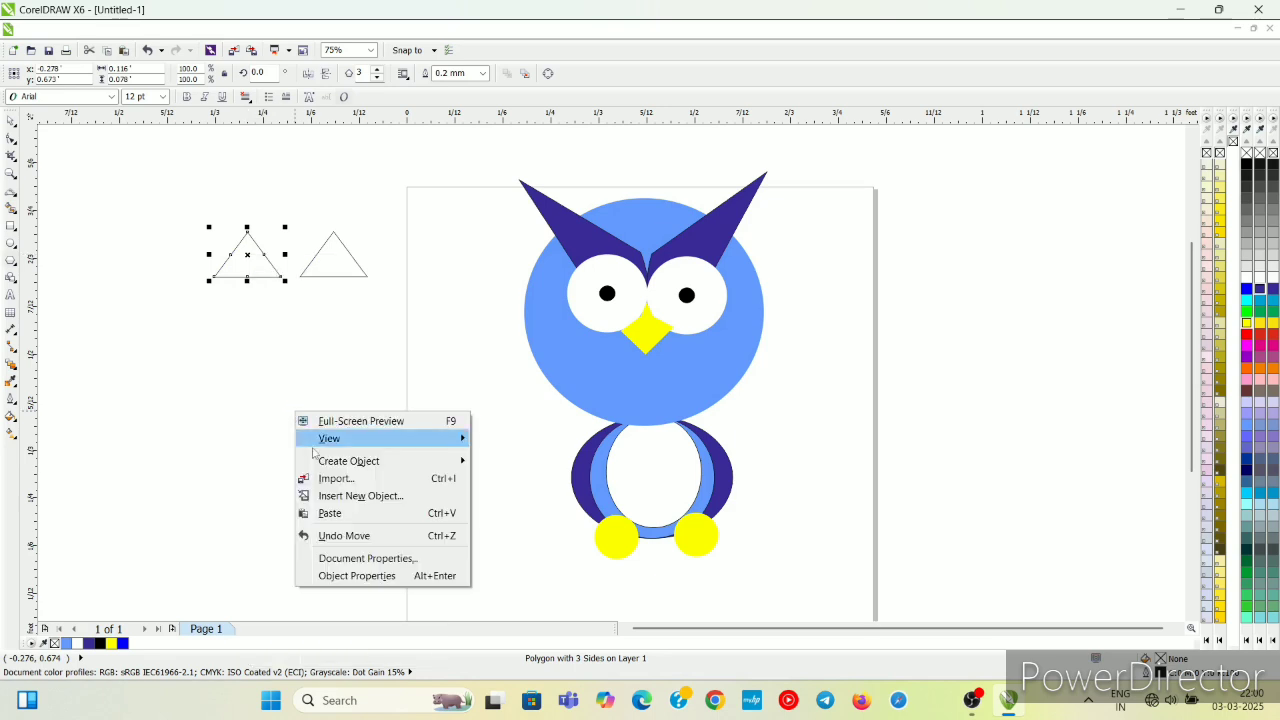
left_click(331, 514)
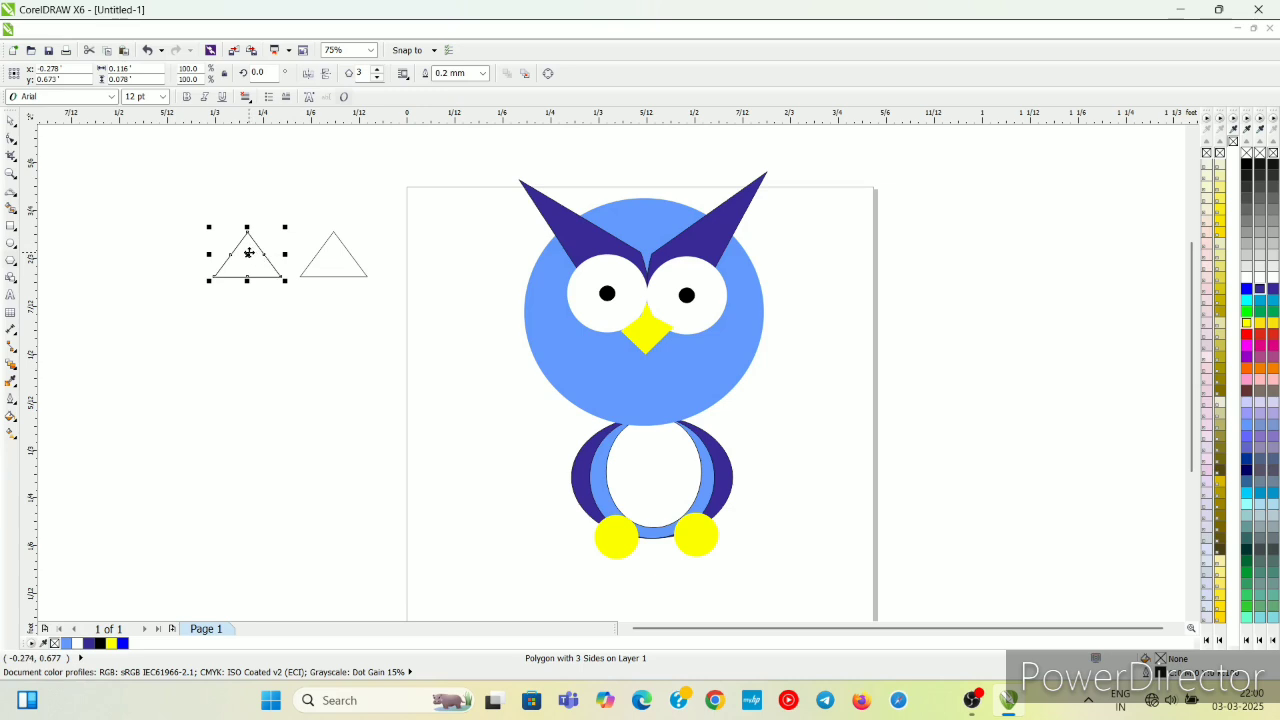
left_click_drag(249, 253, 167, 254)
left_click_drag(167, 254, 167, 254)
left_click(264, 345)
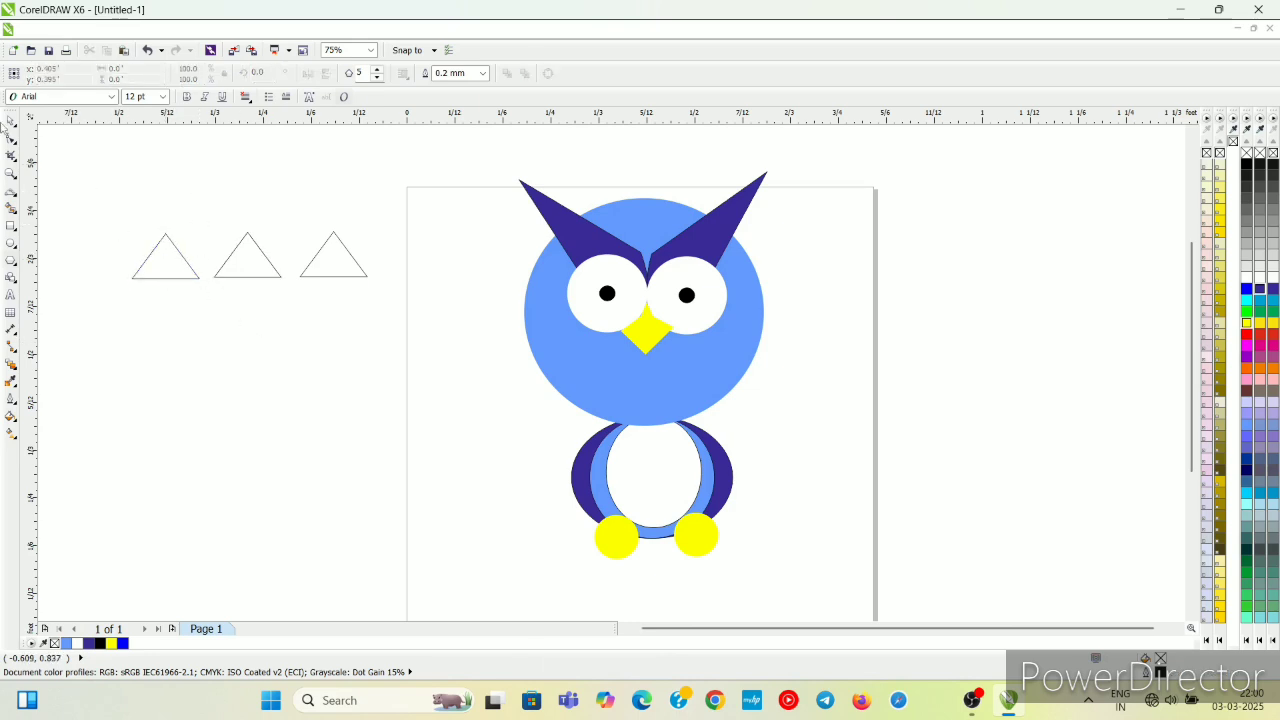
- Duplicate the row of three triangles below the original row and fill the copies with blue (C:100 M:0 Y:0 K:0)
left_click(10, 121)
left_click_drag(118, 213, 385, 304)
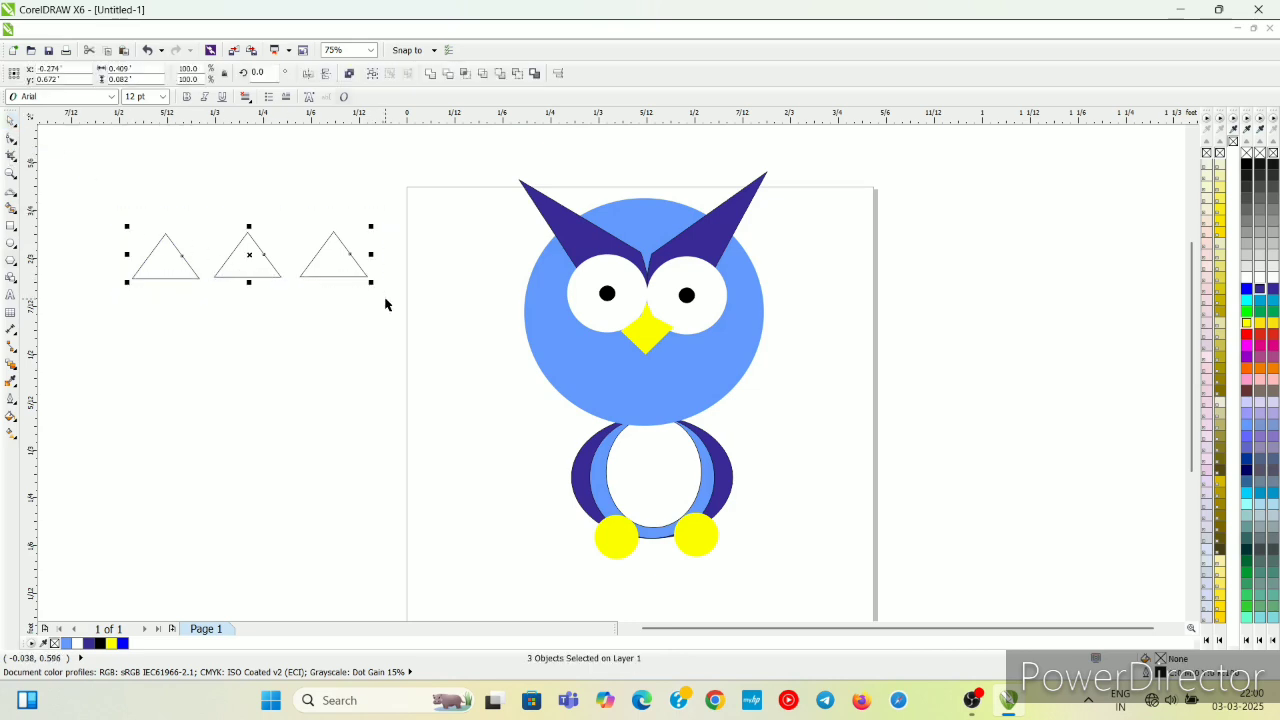
right_click(255, 253)
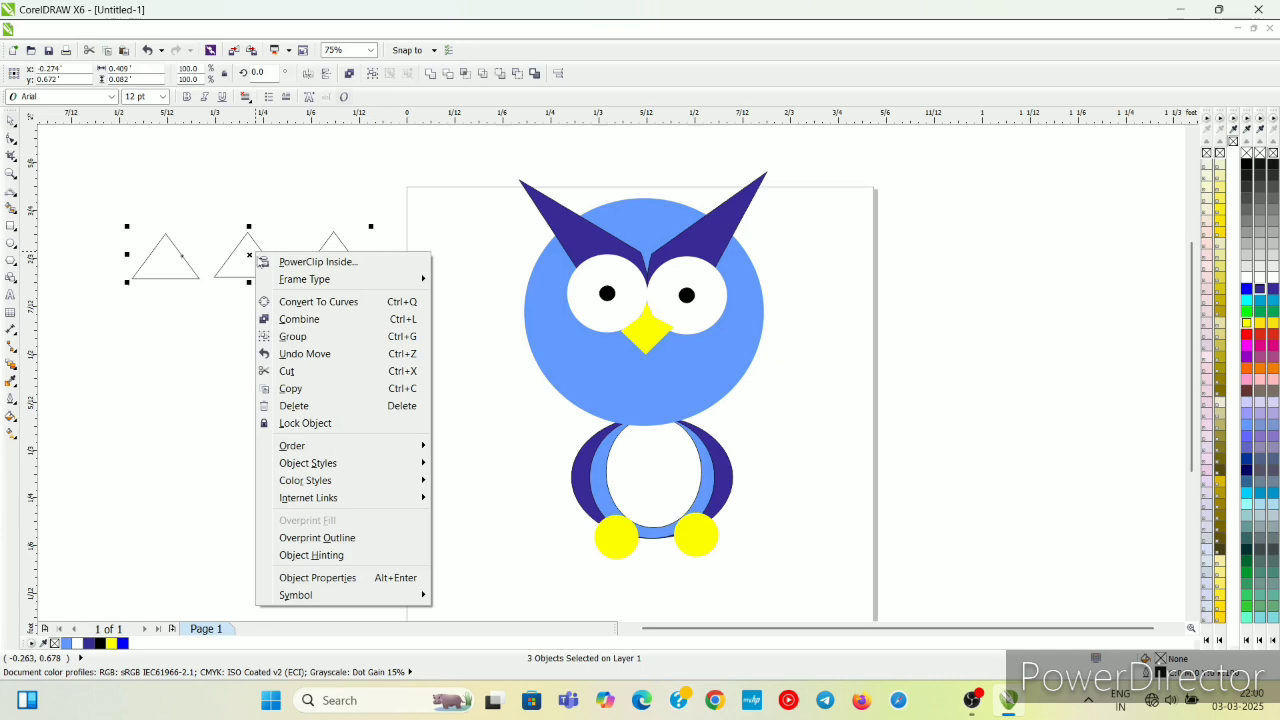
left_click(303, 387)
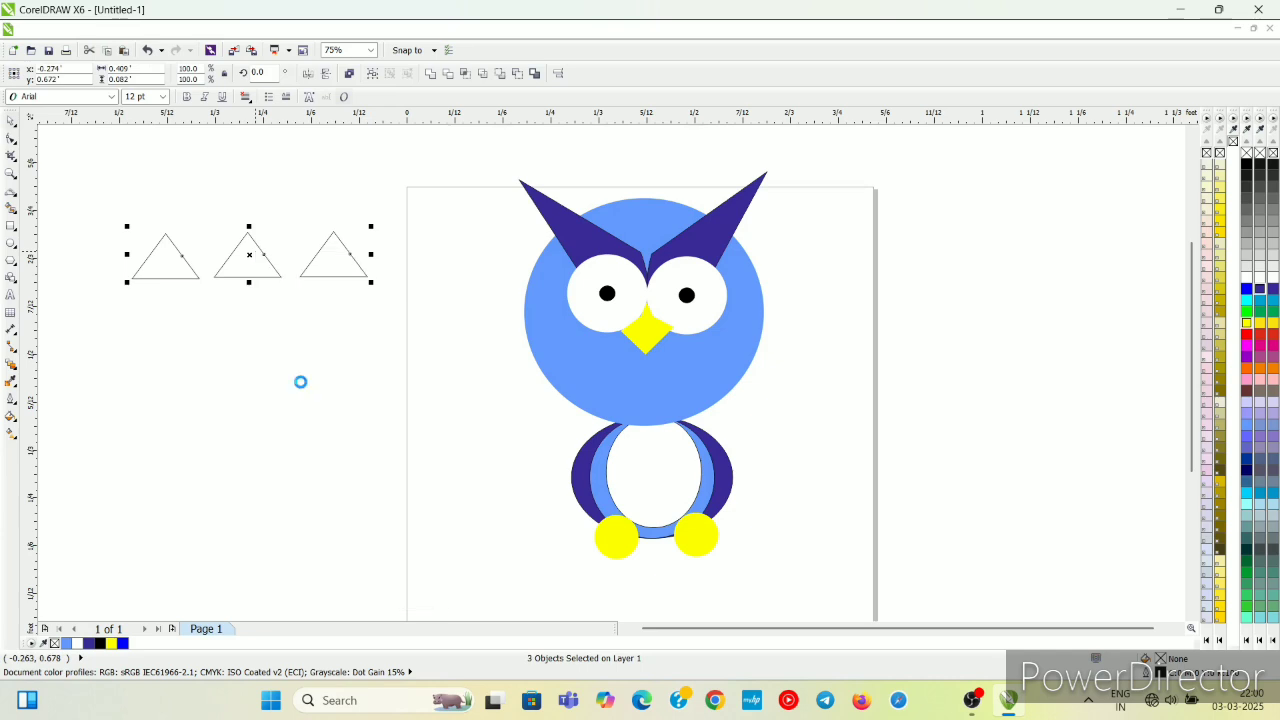
right_click(300, 381)
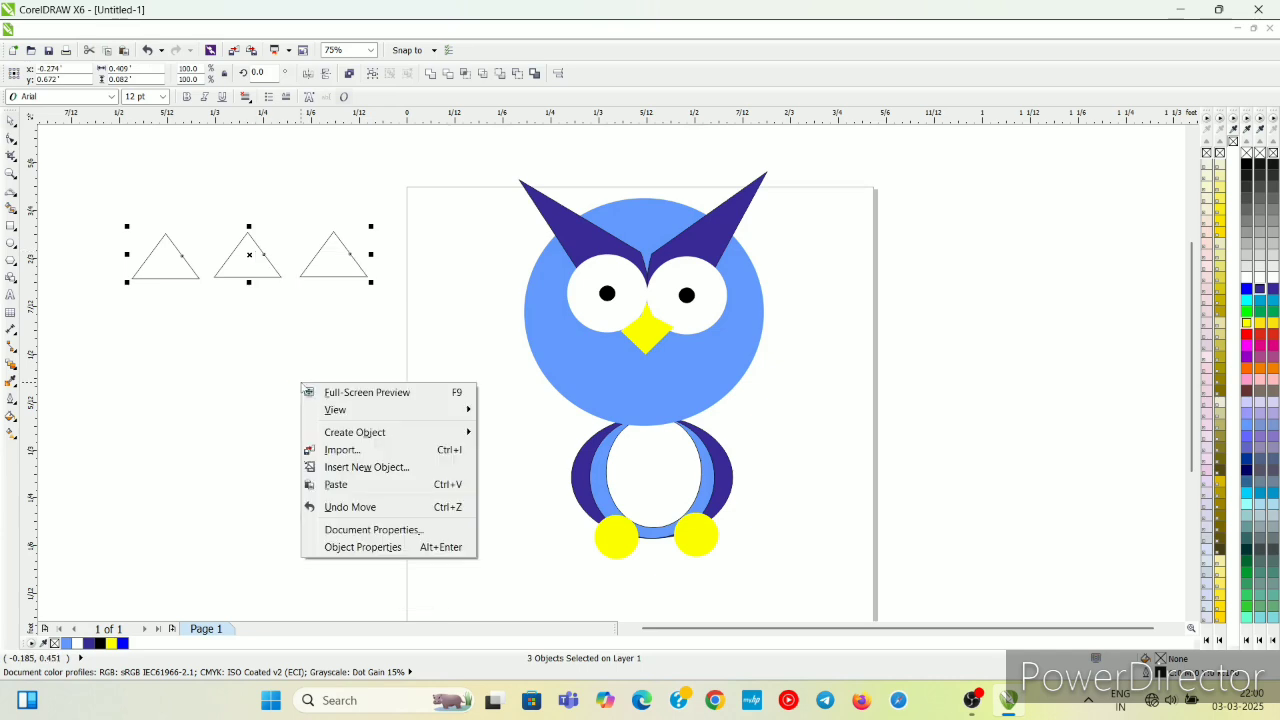
left_click(336, 485)
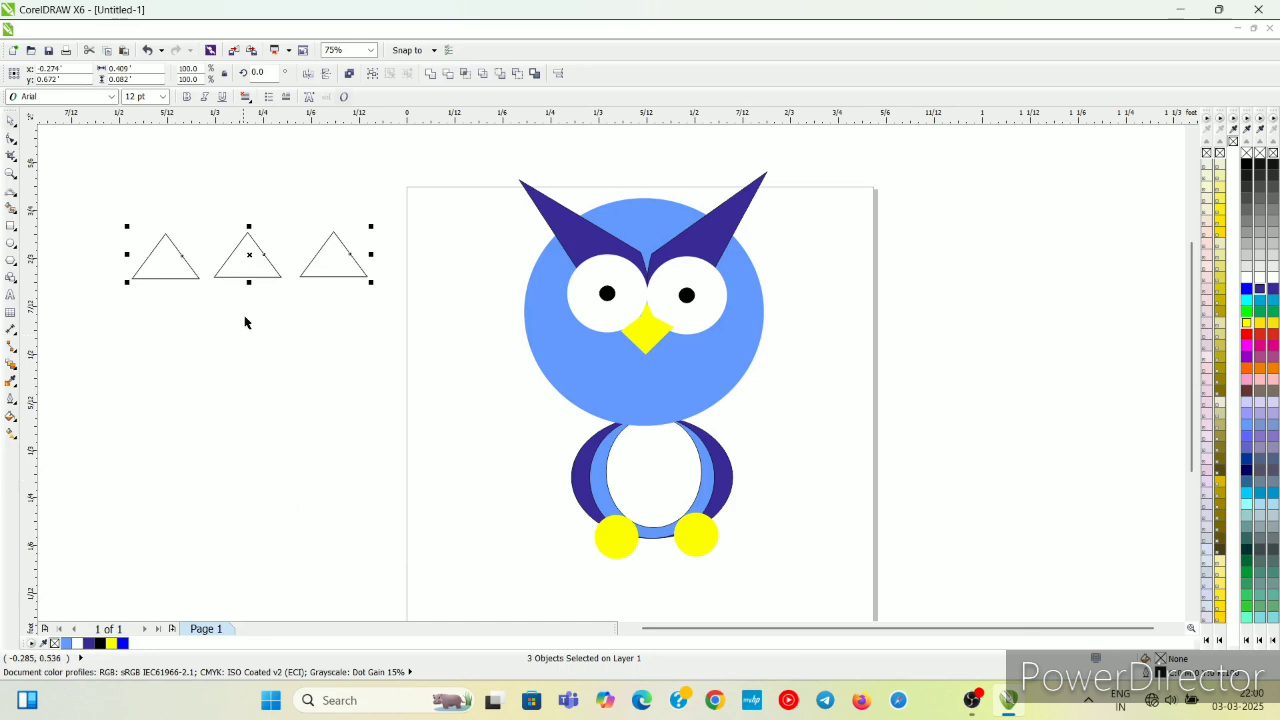
left_click_drag(247, 256, 254, 322)
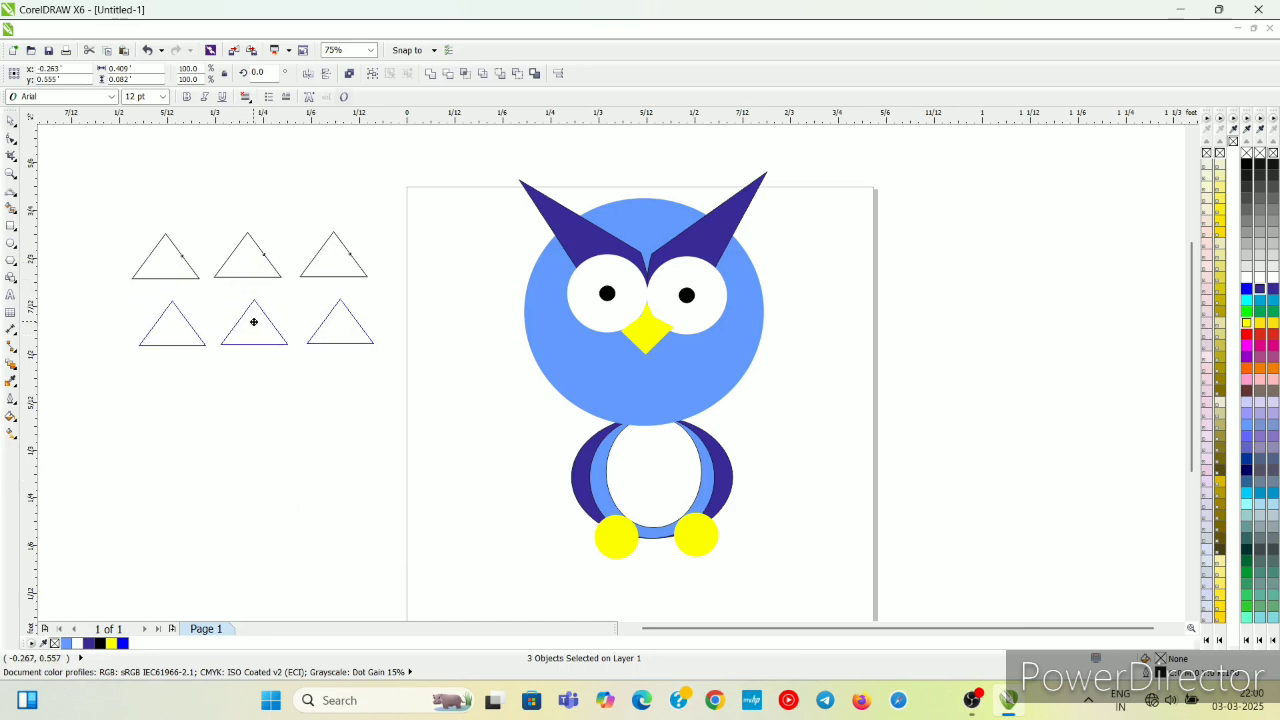
left_click_drag(254, 322, 249, 336)
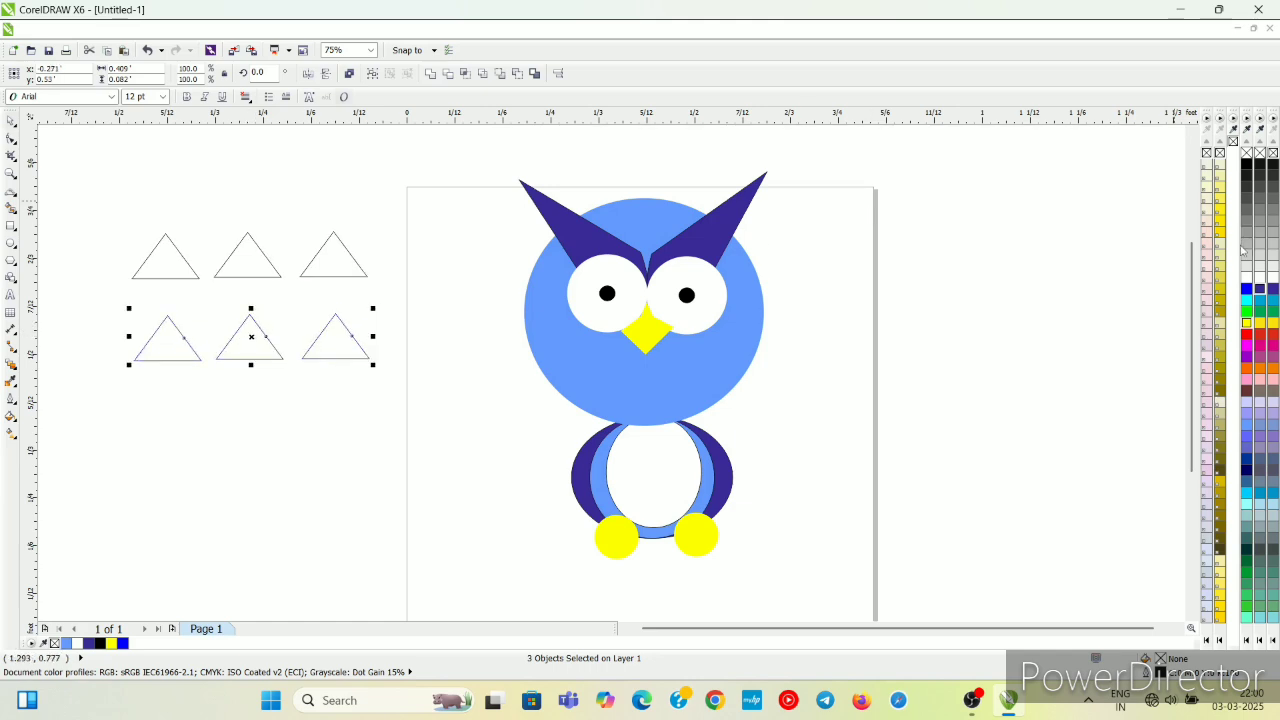
left_click(1258, 304)
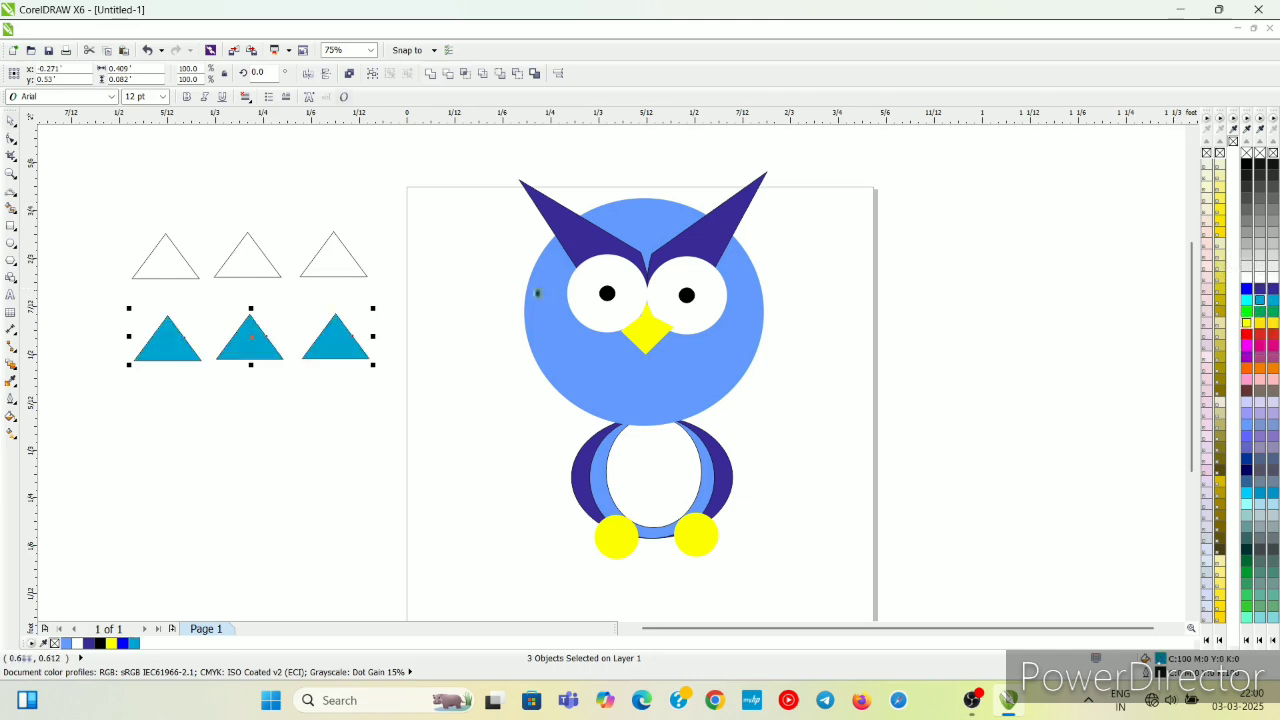
- Fill all six triangles beside the page with the owl head's light blue (R:102 G:153 B:255)
left_click(248, 265)
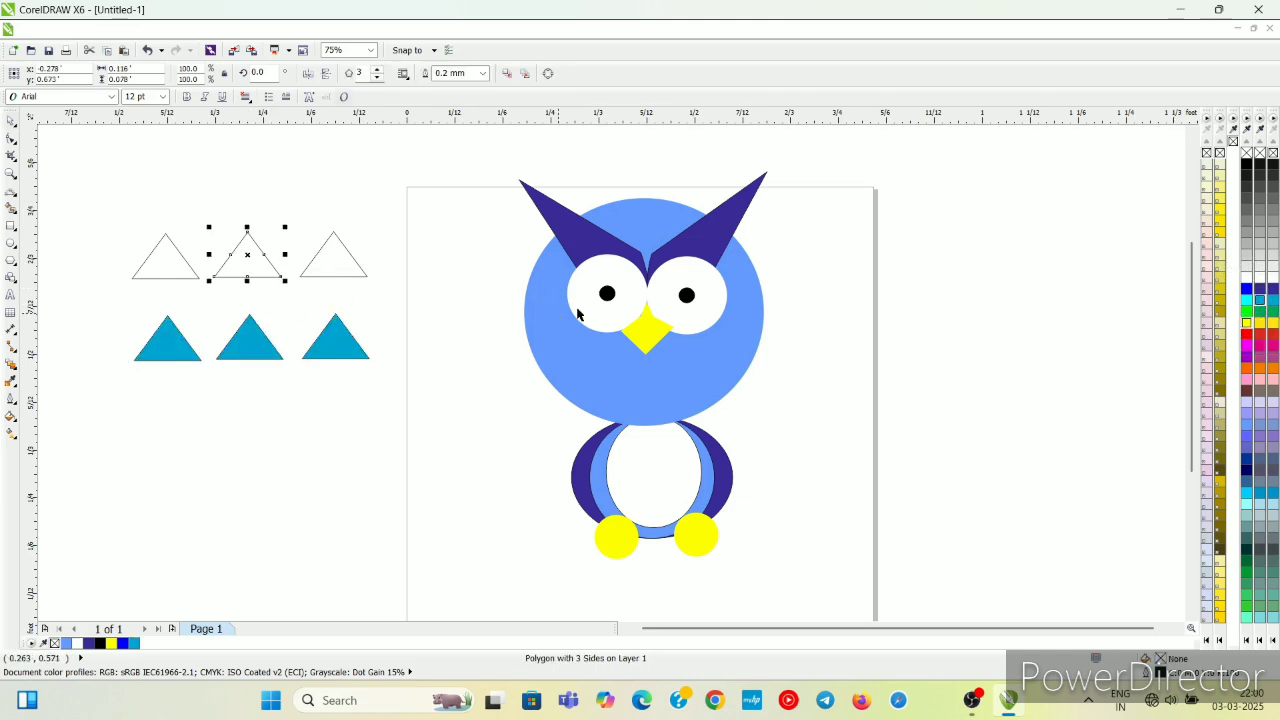
left_click(1272, 302)
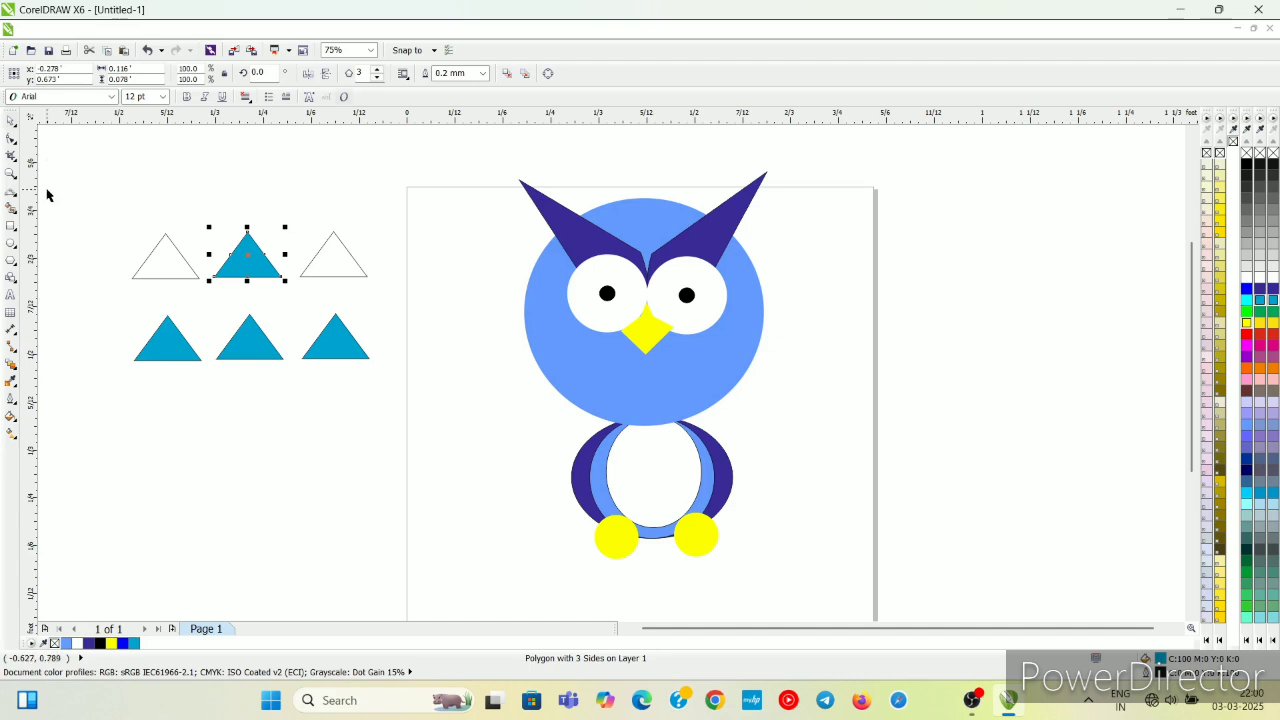
left_click_drag(96, 190, 394, 397)
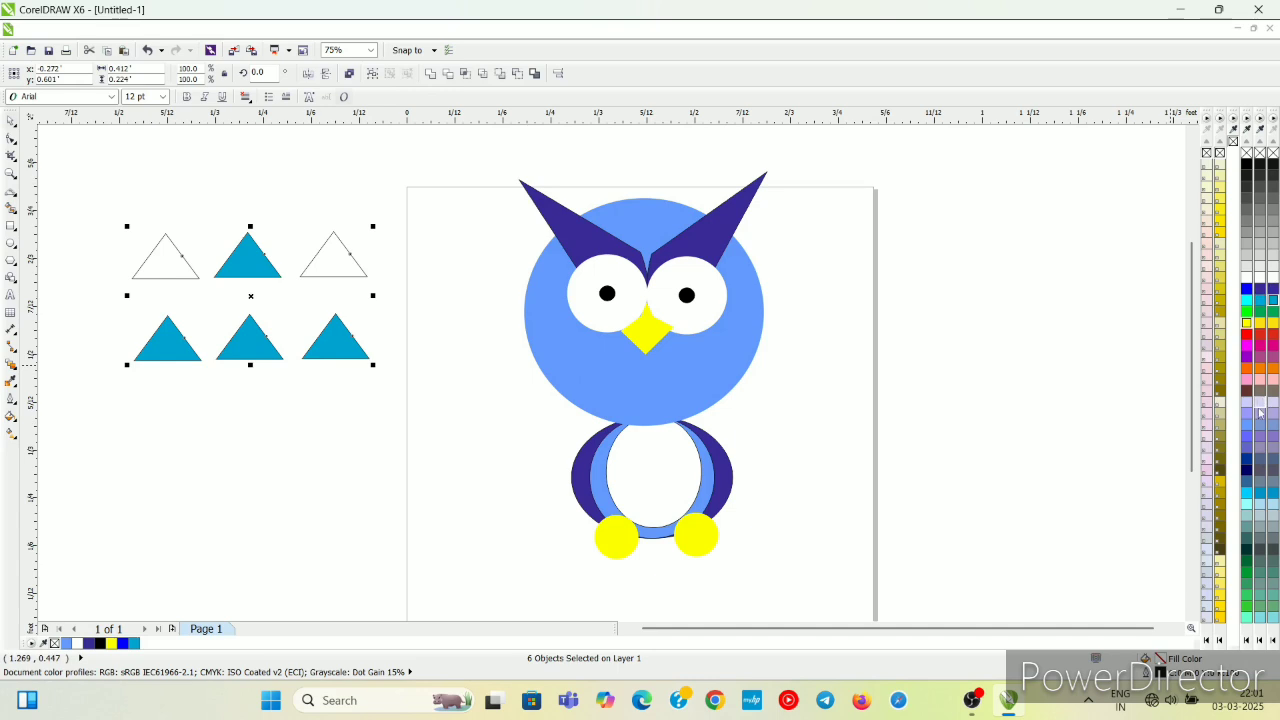
left_click(1246, 440)
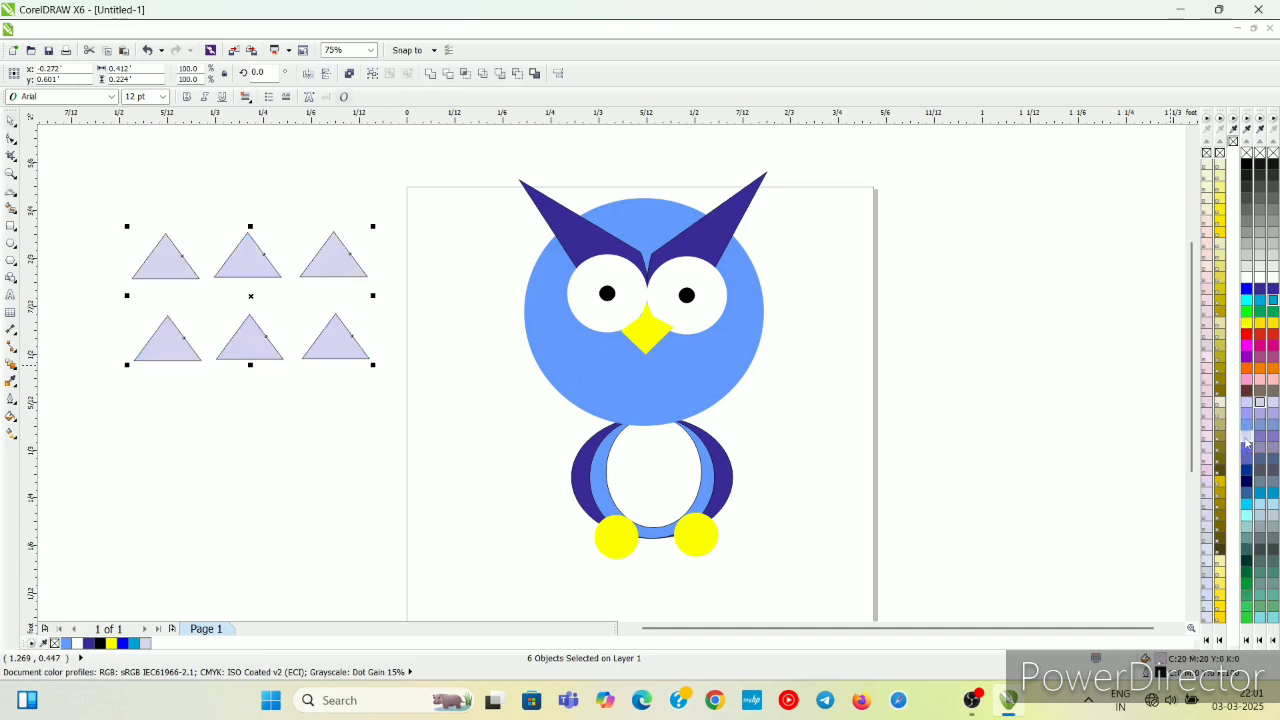
left_click(1246, 428)
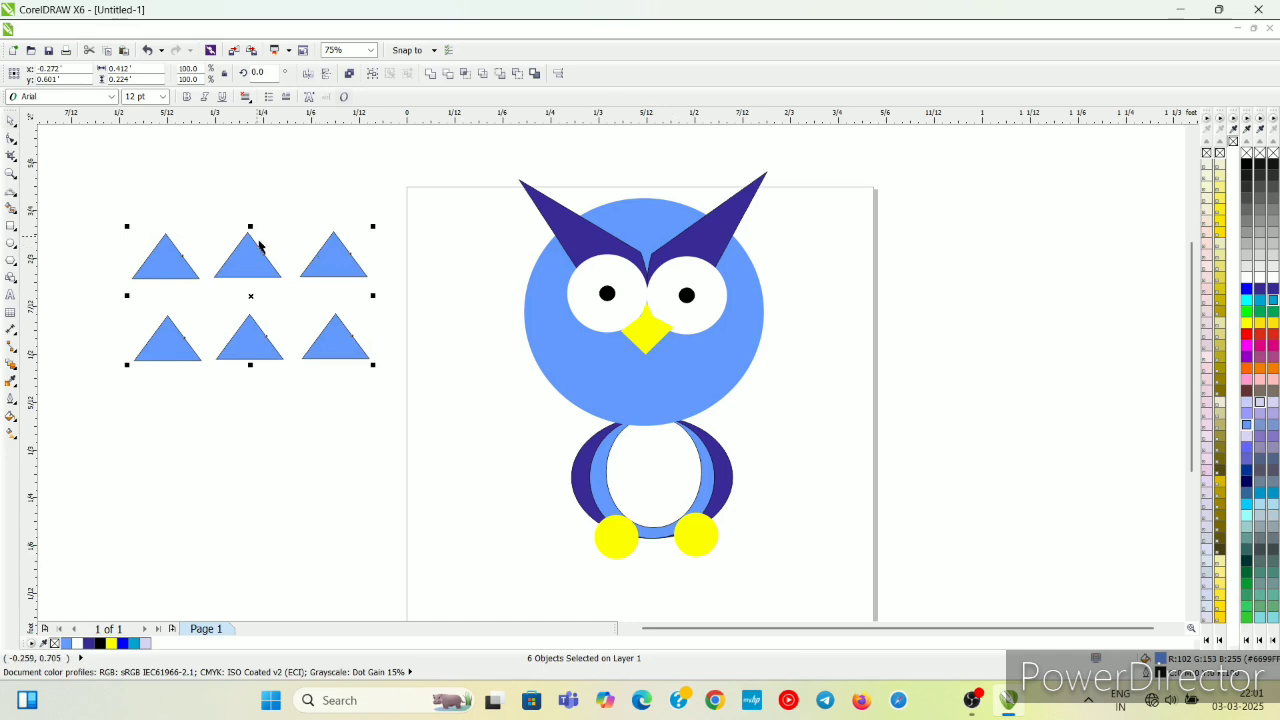
- Remove the outline from all six light blue triangles and deselect them
left_click(12, 400)
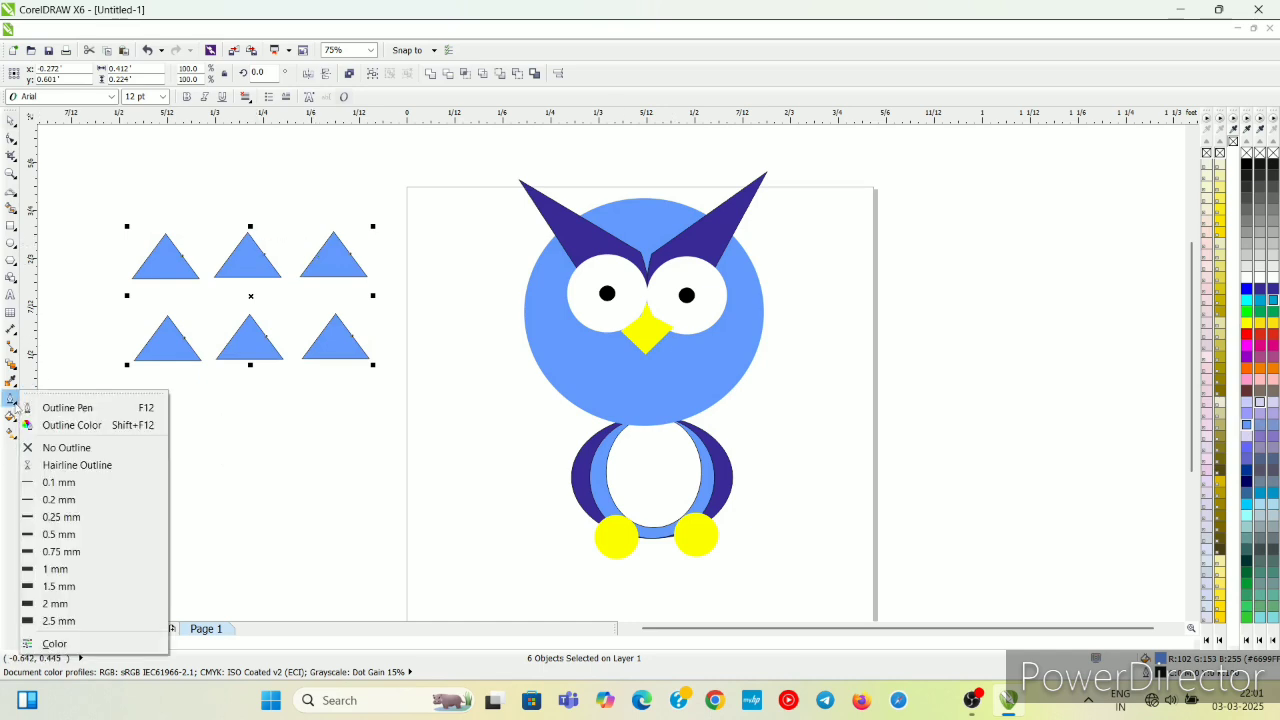
left_click(75, 456)
left_click(251, 297)
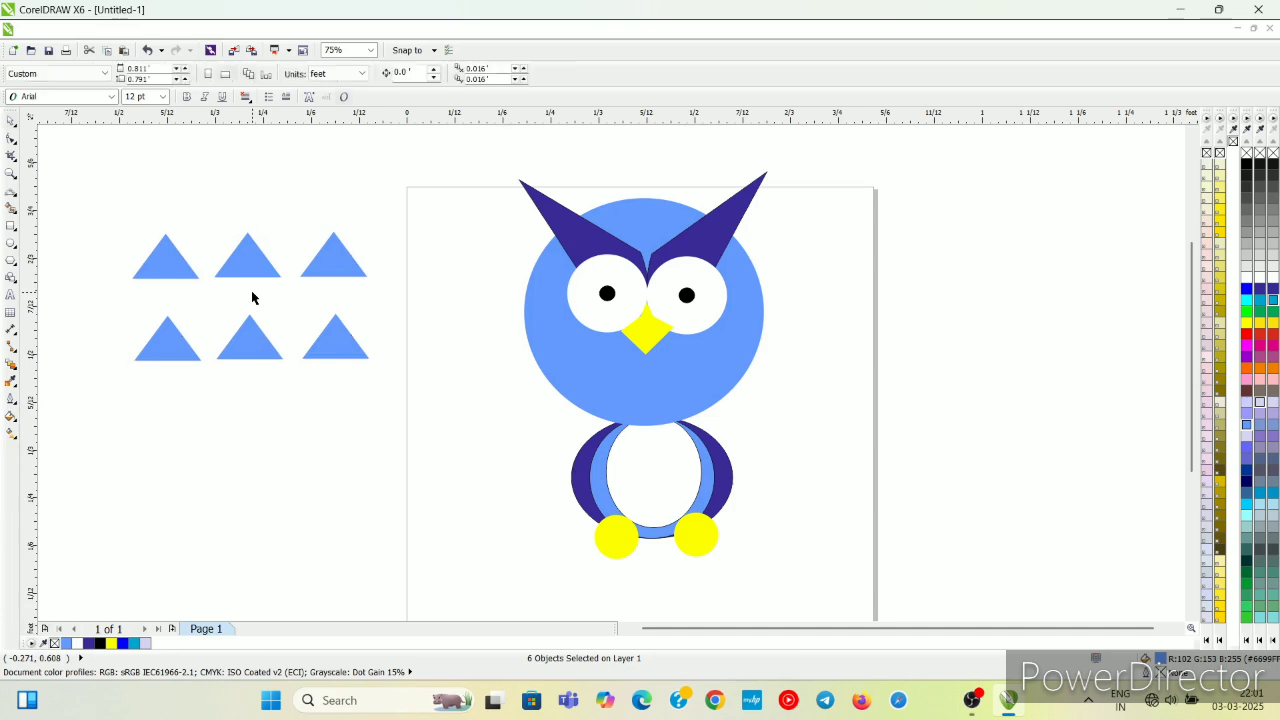
- Mirror the block of six triangles vertically so that they all point downward
left_click(256, 264)
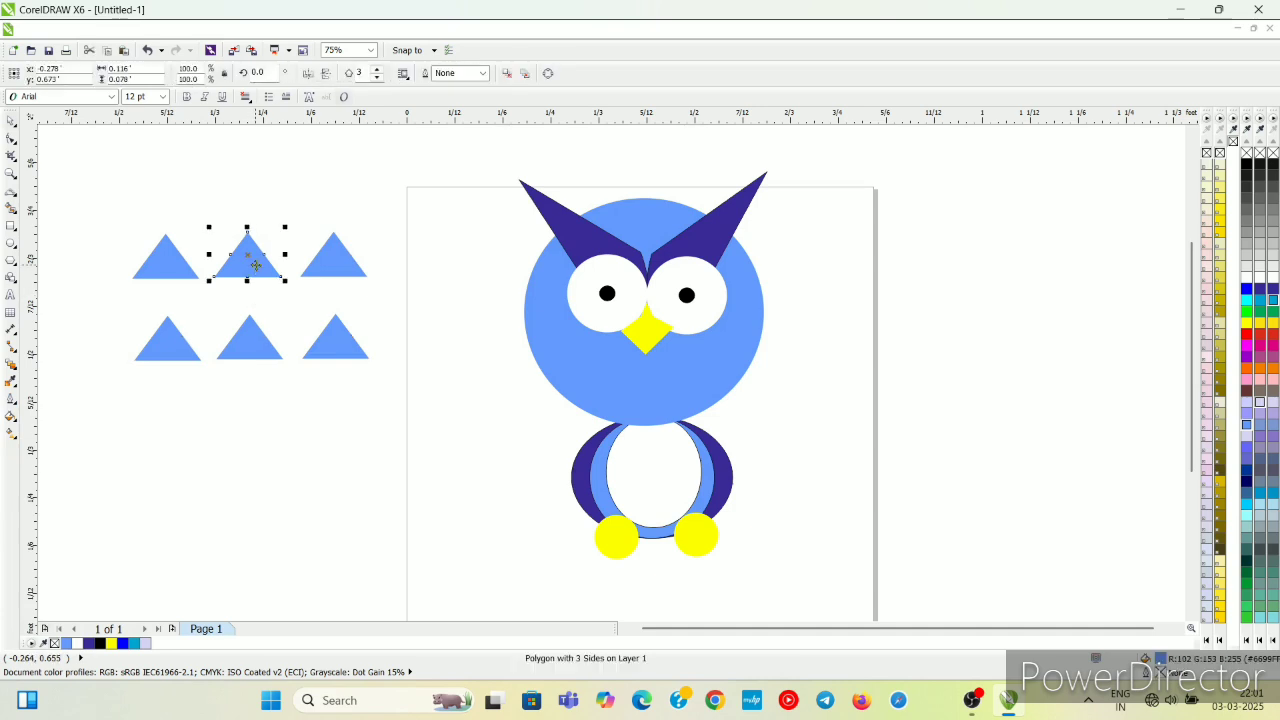
left_click(93, 225)
left_click_drag(93, 225, 394, 389)
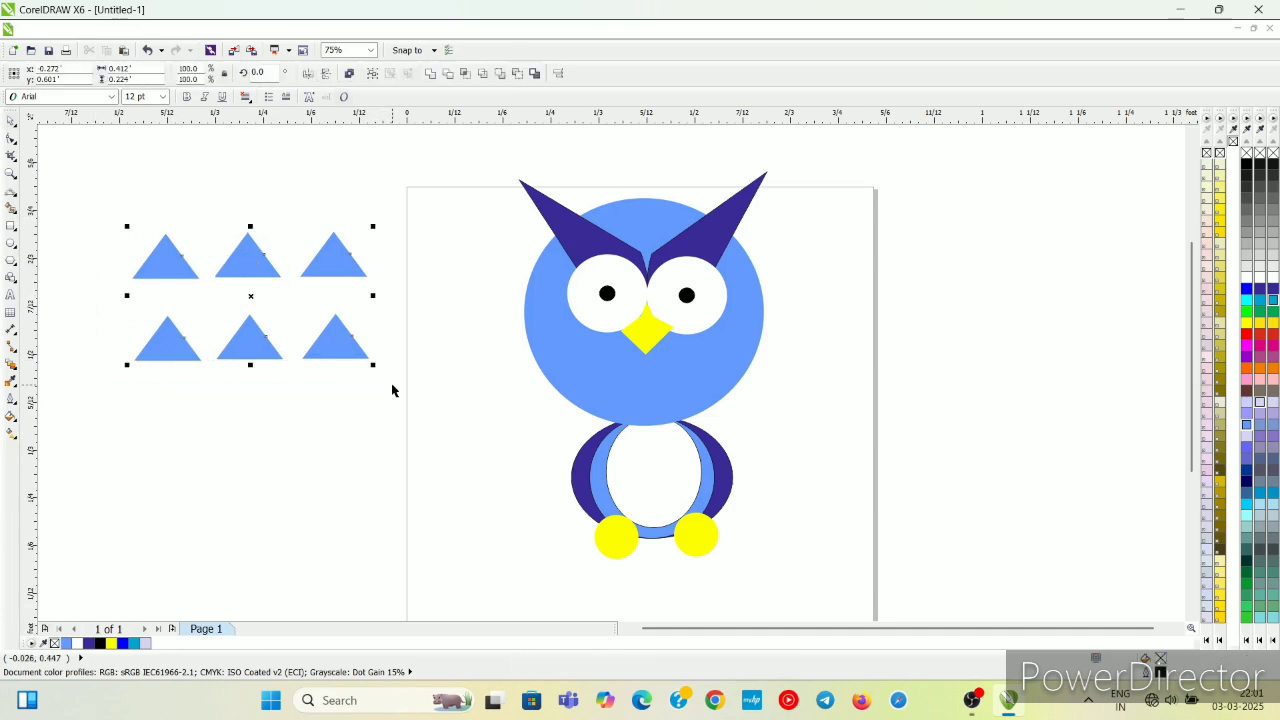
left_click(250, 298)
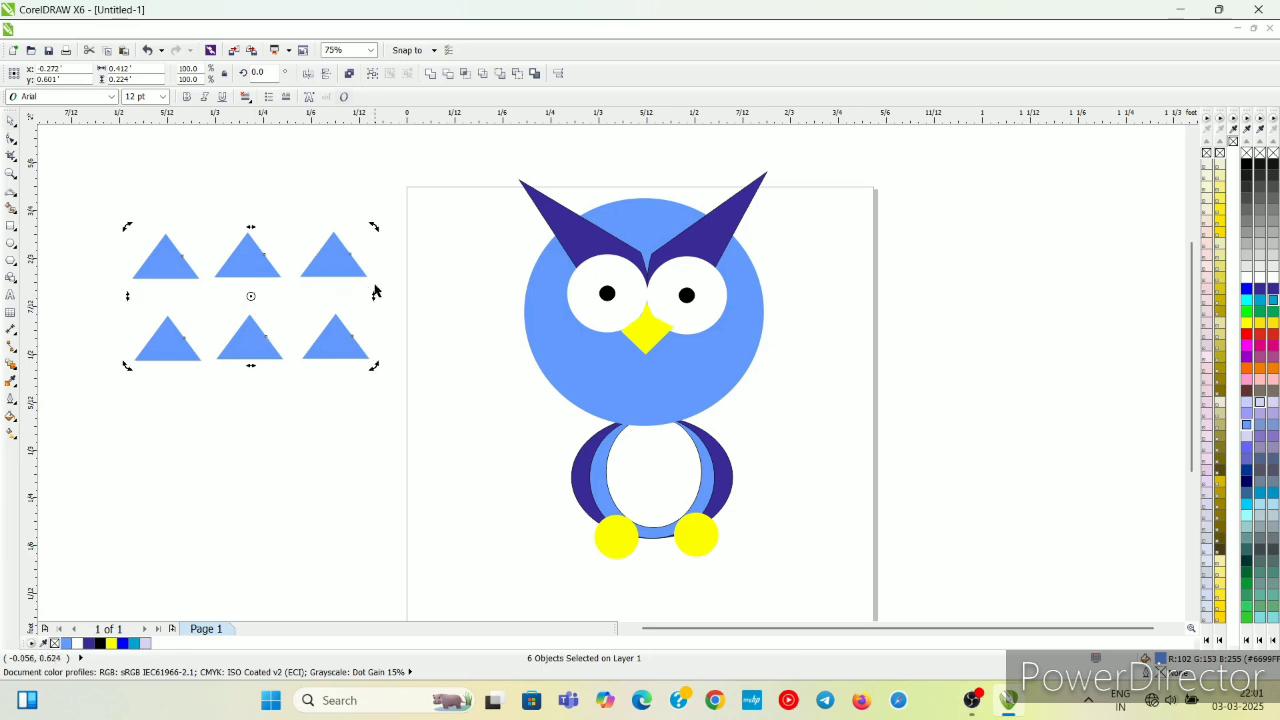
left_click(326, 74)
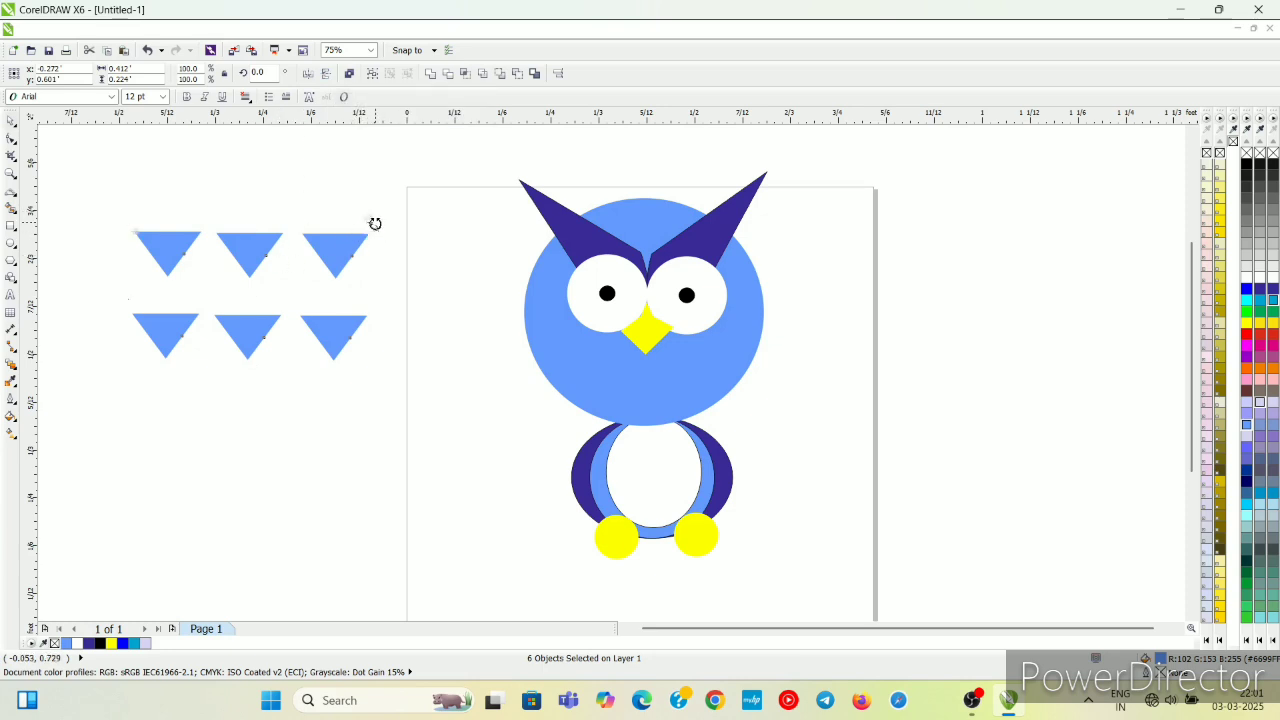
left_click_drag(374, 221, 356, 239)
key("ctrl+z")
left_click(409, 246)
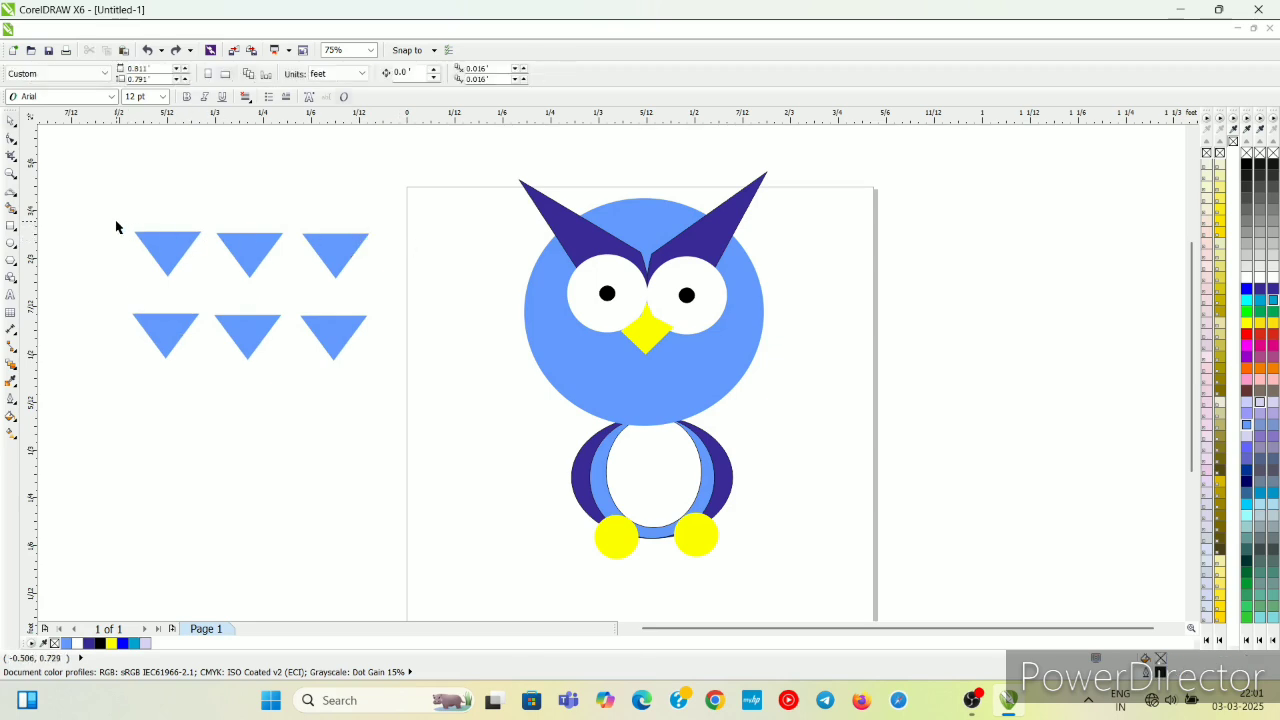
- Scale the six triangles together to about 0.11 ft by 0.06 ft and place them on the upper part of the owl's white belly
left_click_drag(116, 227, 392, 374)
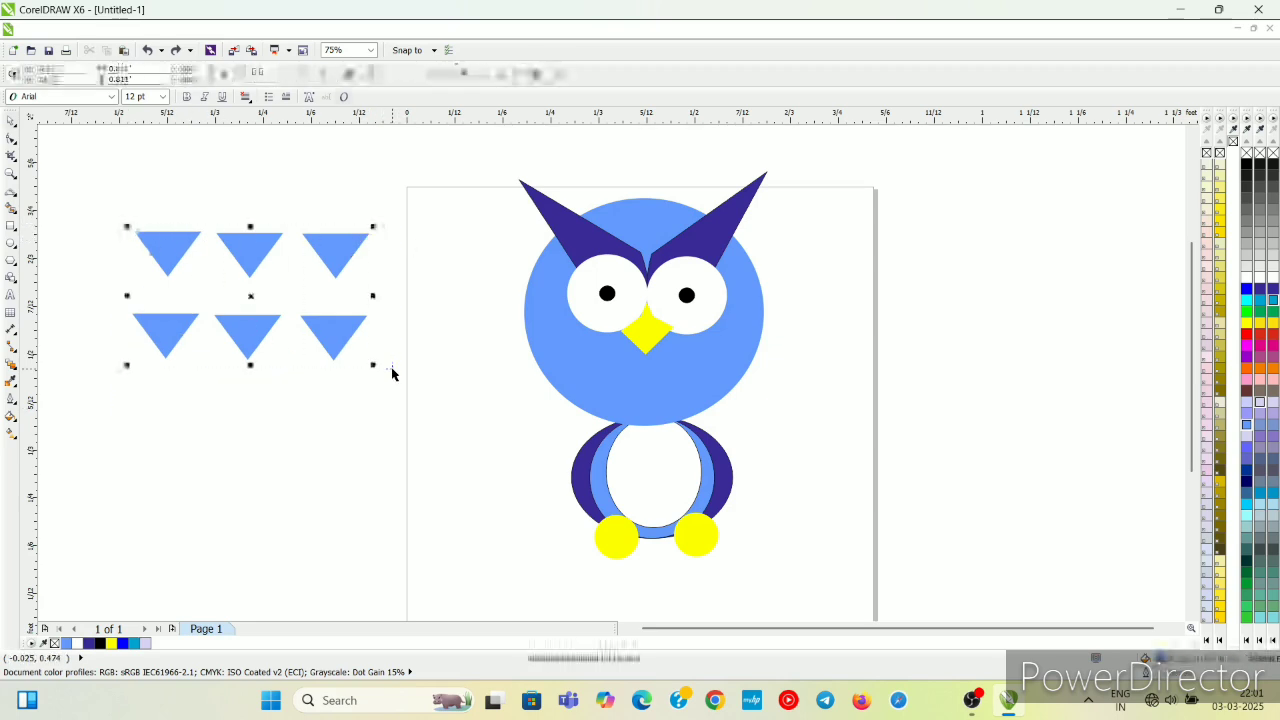
left_click_drag(373, 227, 284, 324)
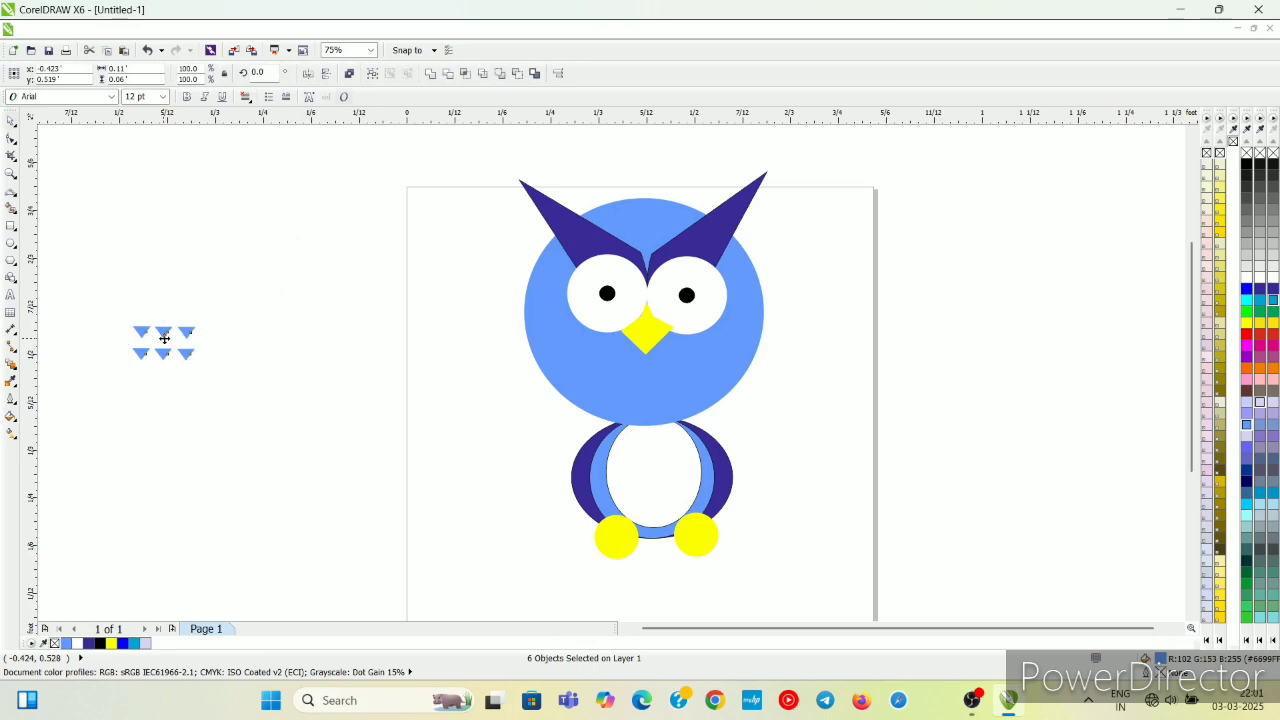
mouse_move(164, 338)
left_mouse_down()
mouse_move(290, 362)
mouse_move(537, 486)
mouse_move(626, 488)
mouse_move(654, 472)
left_mouse_up()
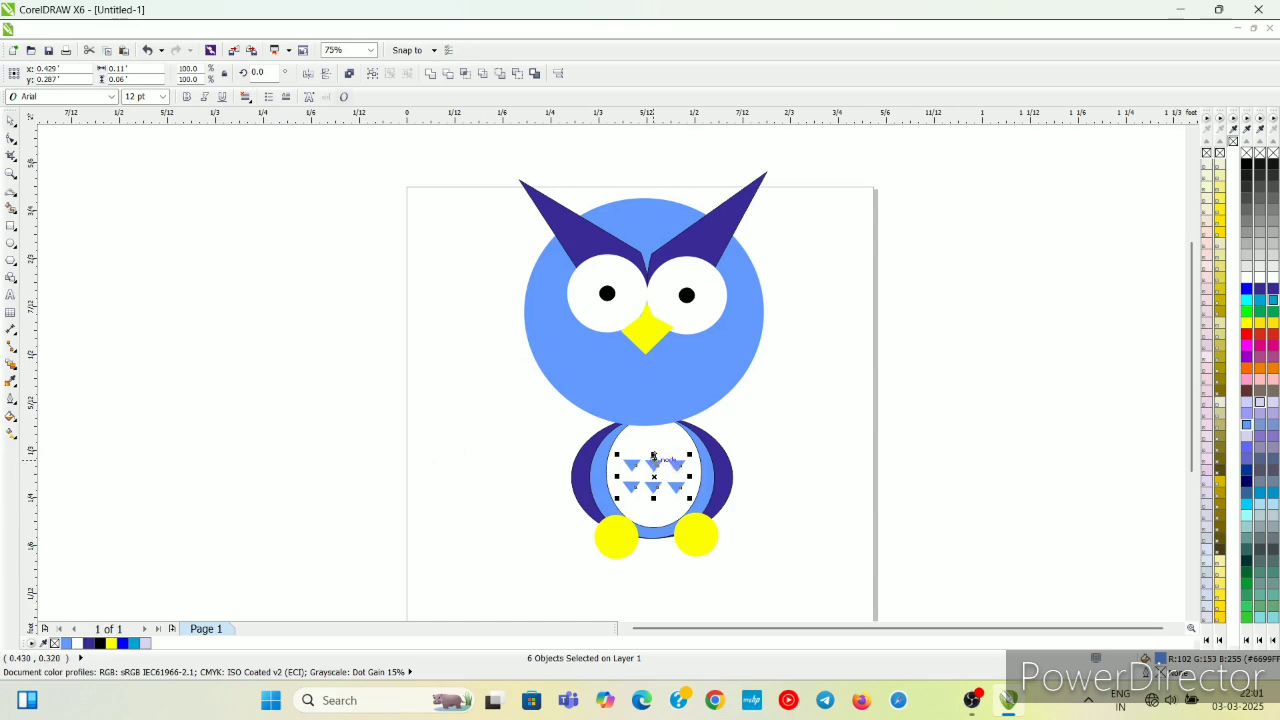
left_click_drag(654, 478, 650, 465)
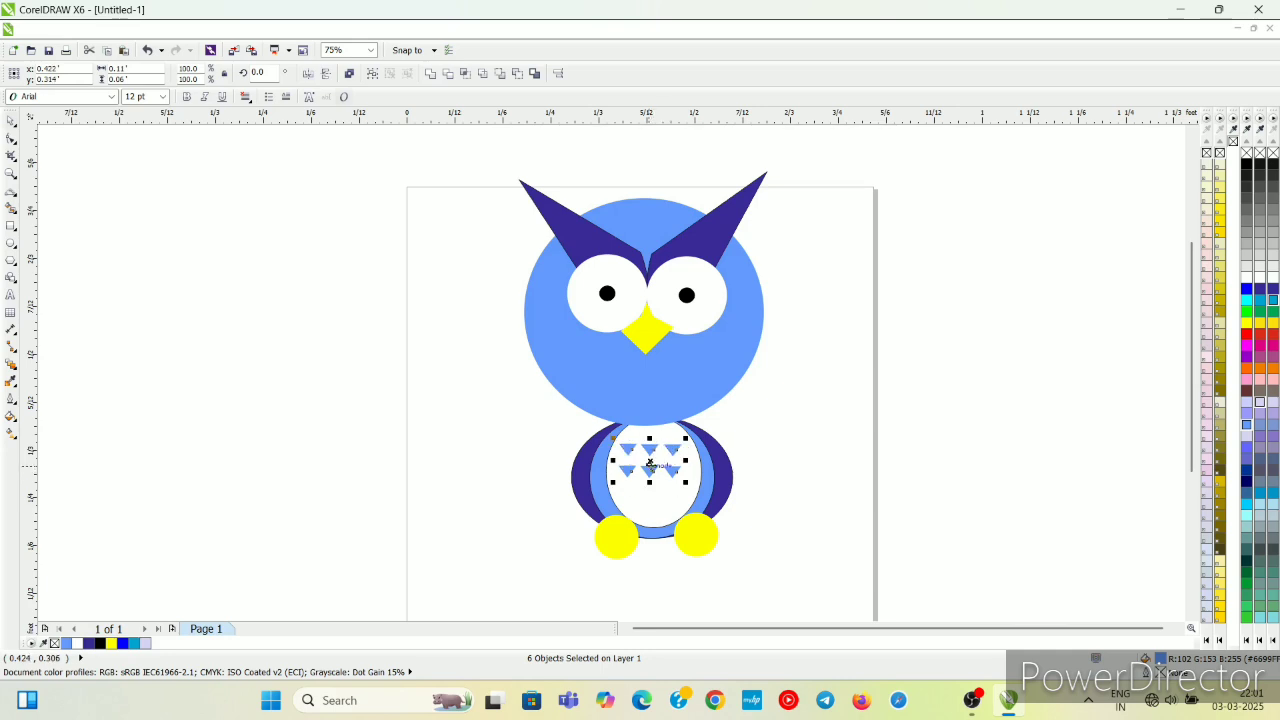
left_click(792, 438)
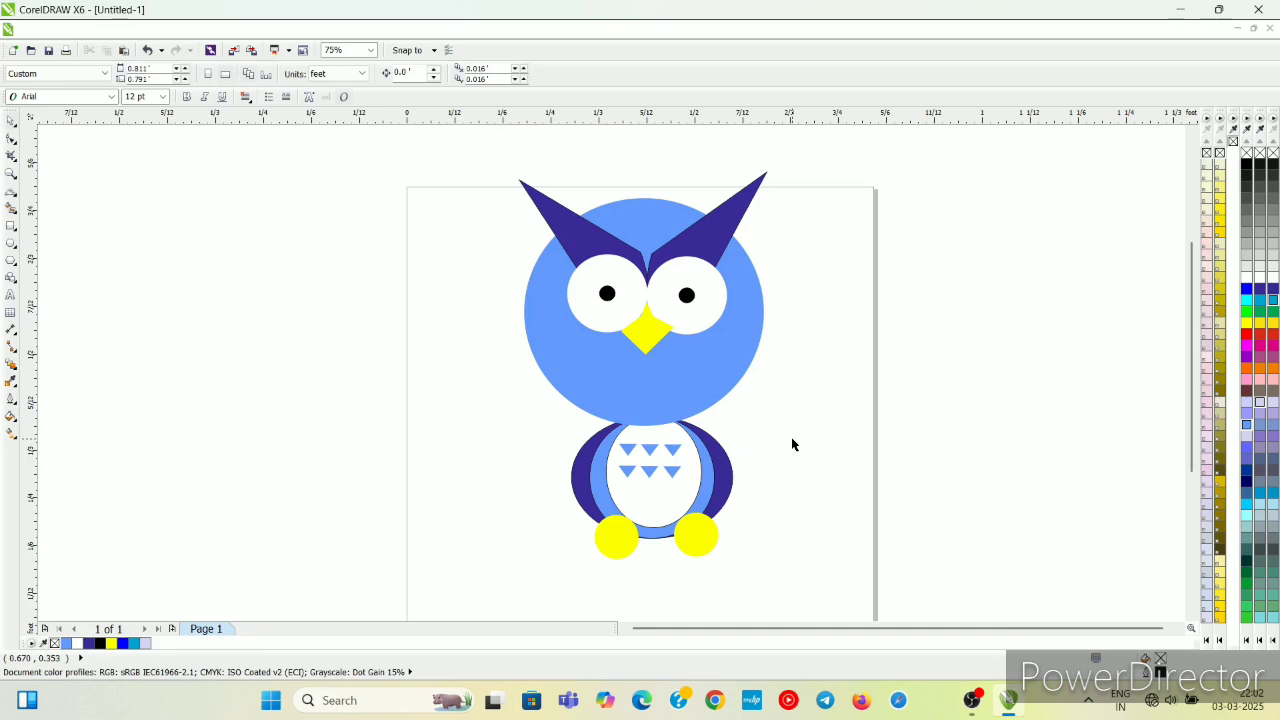